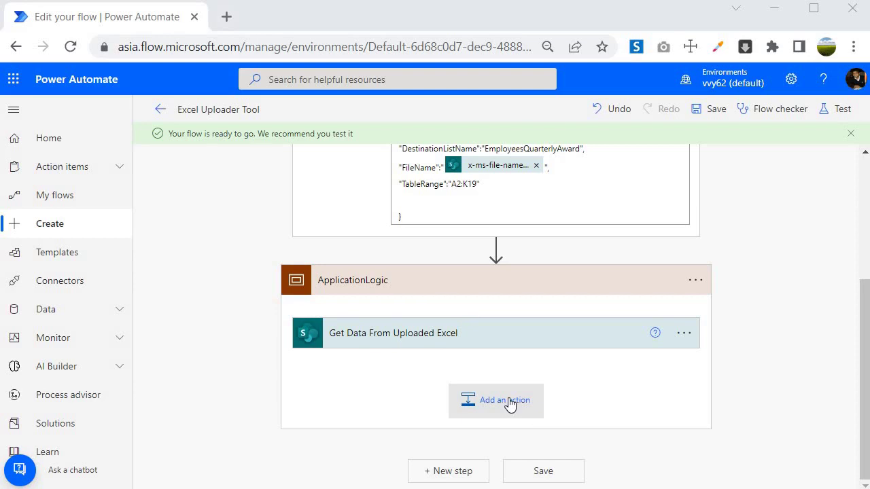
# Add a Data Operation Compose action inside the ApplicationLogic scope, below Get Data From Uploaded Excel
pyautogui.click(510, 403)
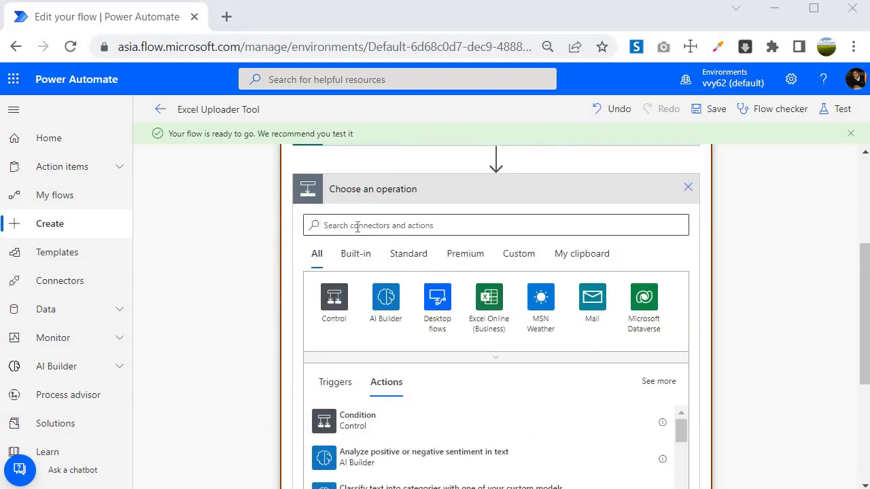
pyautogui.click(357, 227)
pyautogui.write('compose')
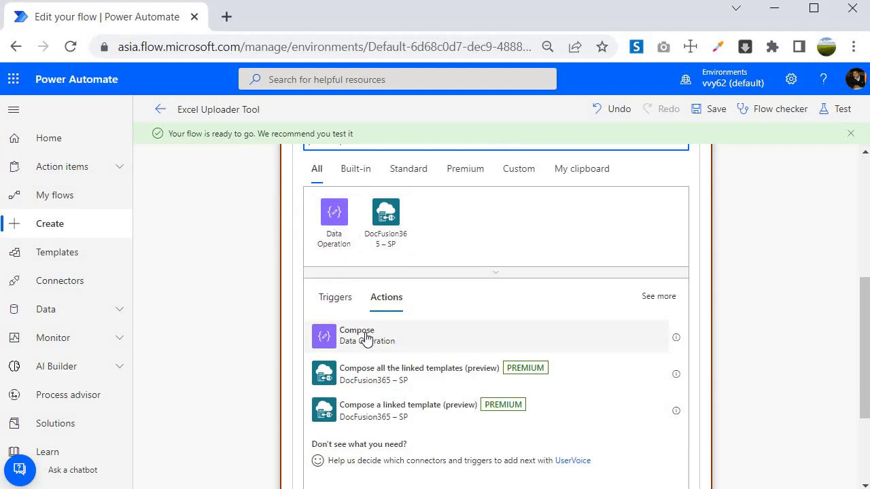
pyautogui.click(309, 338)
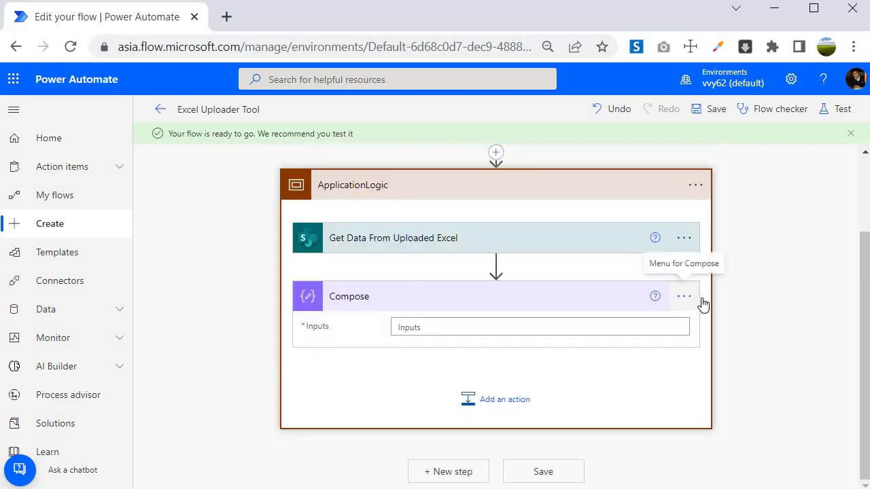
# Rename the new Compose action to "Document Library ID"
pyautogui.click(703, 306)
pyautogui.click(727, 318)
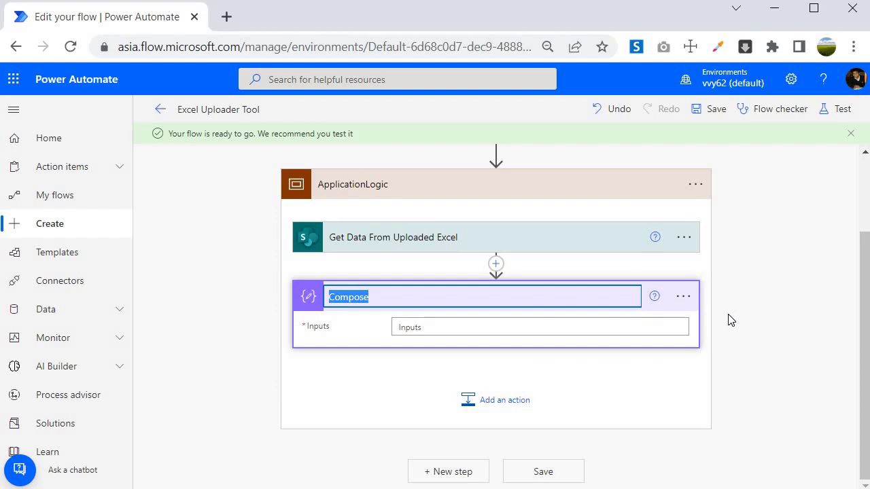
pyautogui.write('Document Libra')
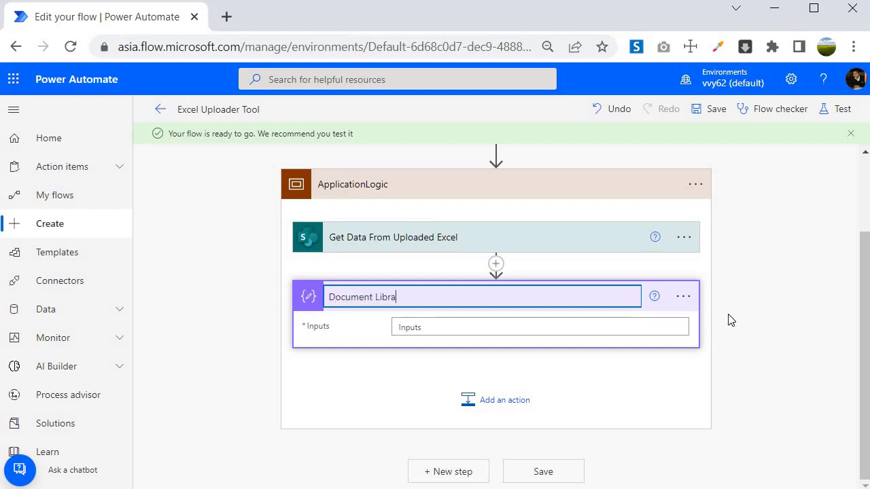
pyautogui.write('ry ID')
pyautogui.click(449, 332)
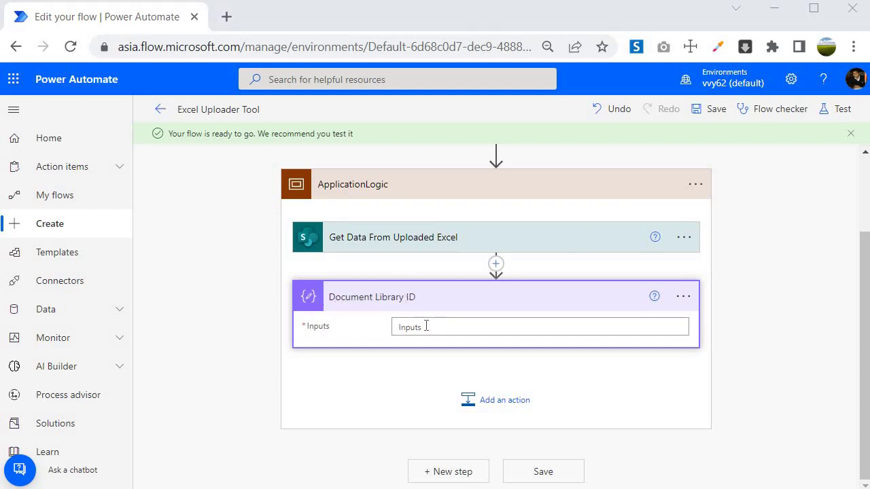
# Start an expression for the Document Library ID action's Inputs with outputs(Get_Data_From_Uploaded_Excel)
pyautogui.click(426, 326)
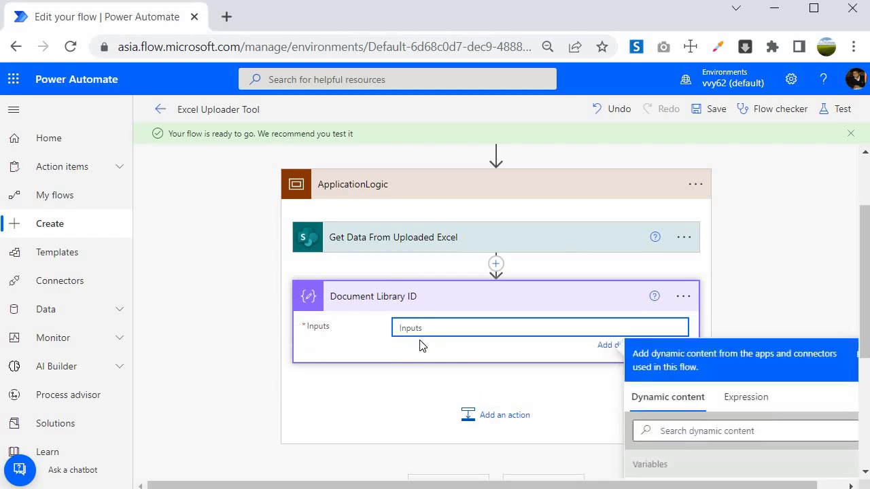
pyautogui.scroll(-1, 652, 340)
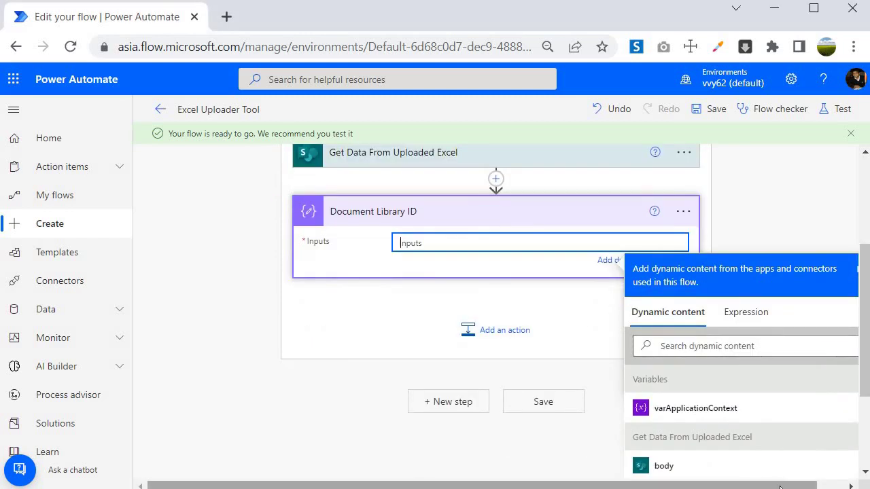
pyautogui.hscroll(1, 762, 360)
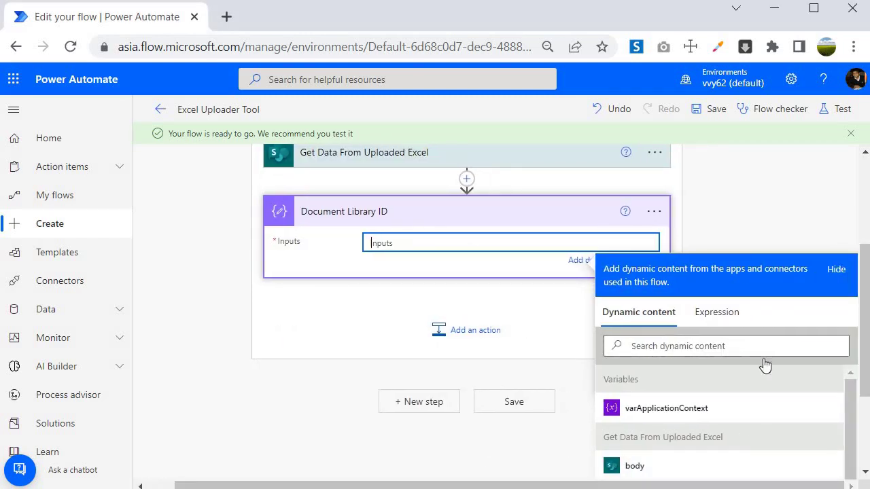
pyautogui.hotkey('ctrl', '+')
pyautogui.hotkey('ctrl', '+')
pyautogui.hotkey('ctrl', '-')
pyautogui.hotkey('ctrl', '-')
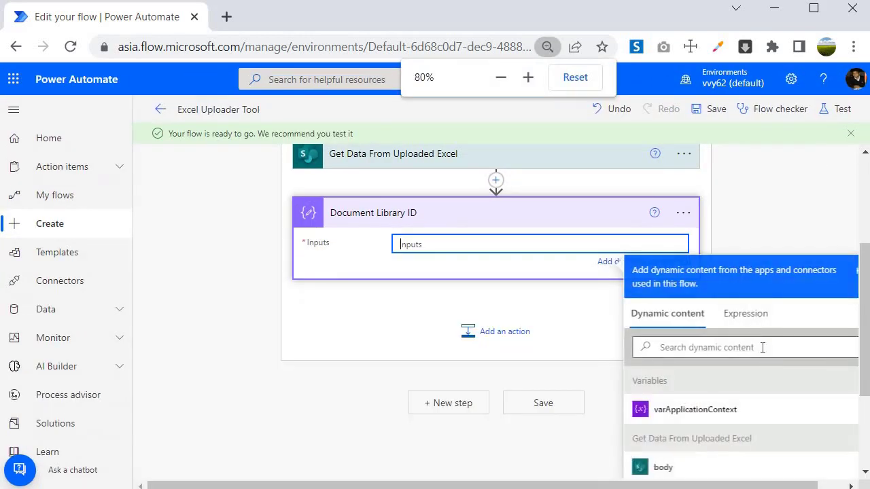
pyautogui.click(745, 313)
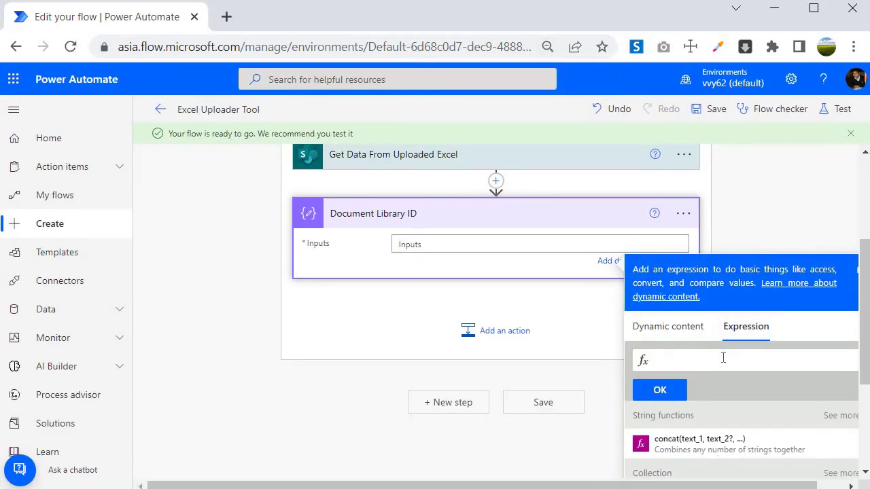
pyautogui.write('o')
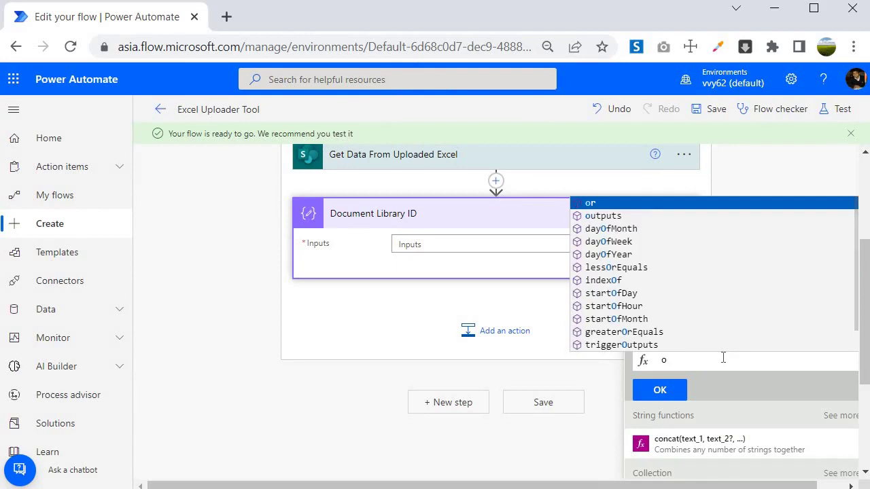
pyautogui.write('utputs(')
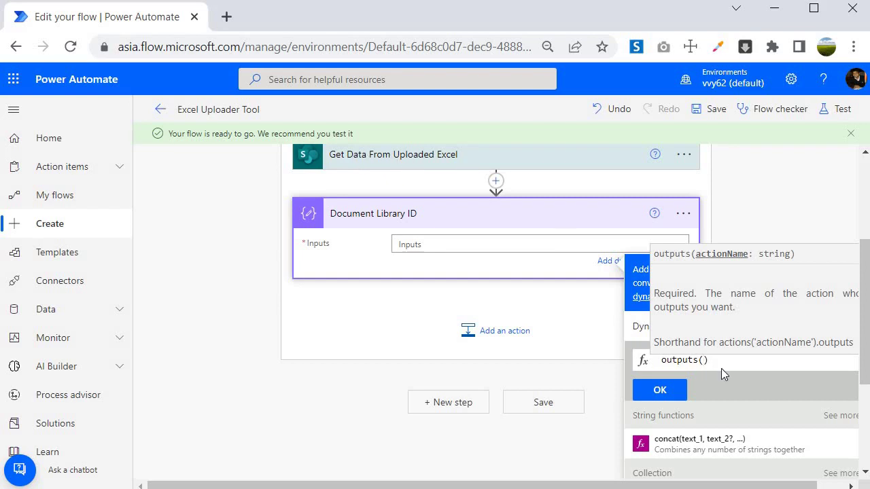
pyautogui.write('g')
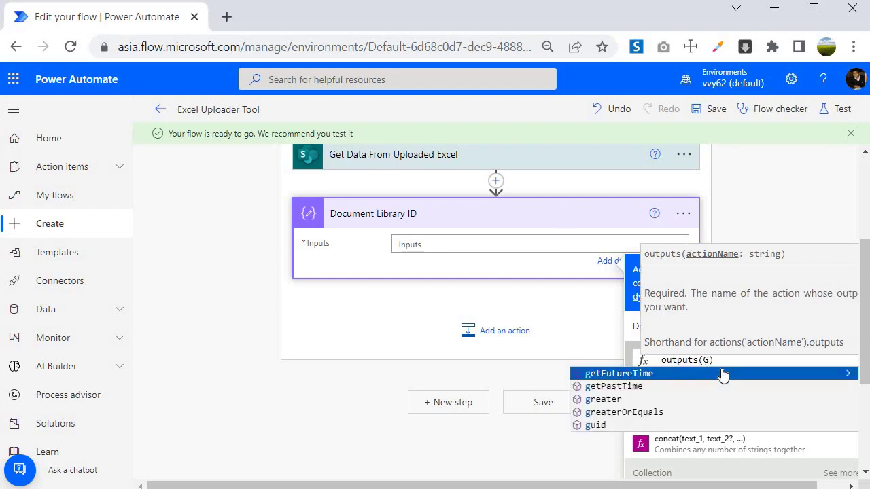
pyautogui.write('et')
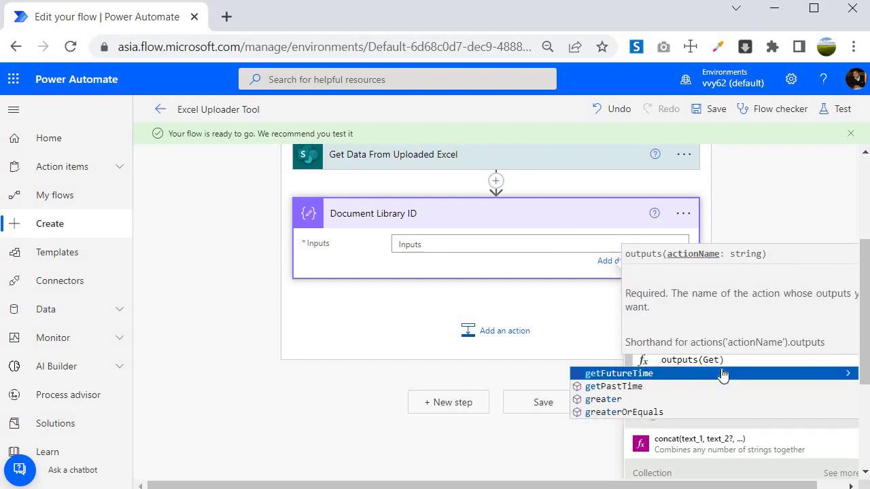
pyautogui.write('_Data')
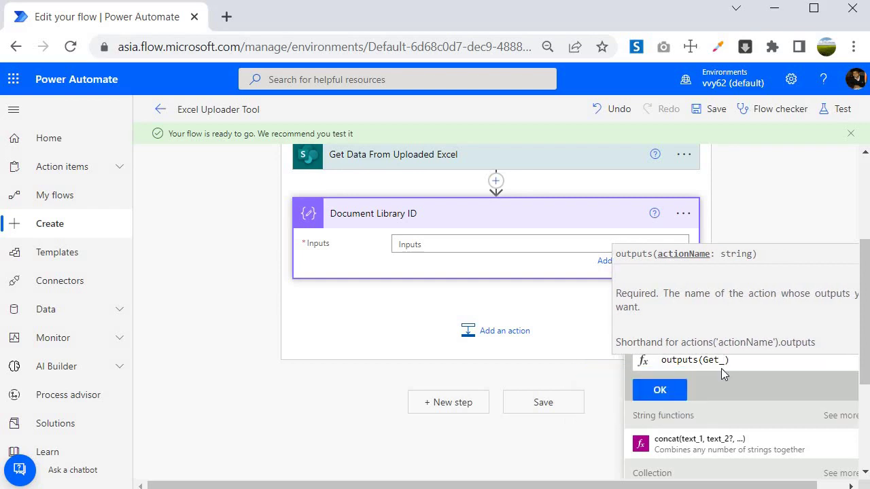
pyautogui.write('_From_')
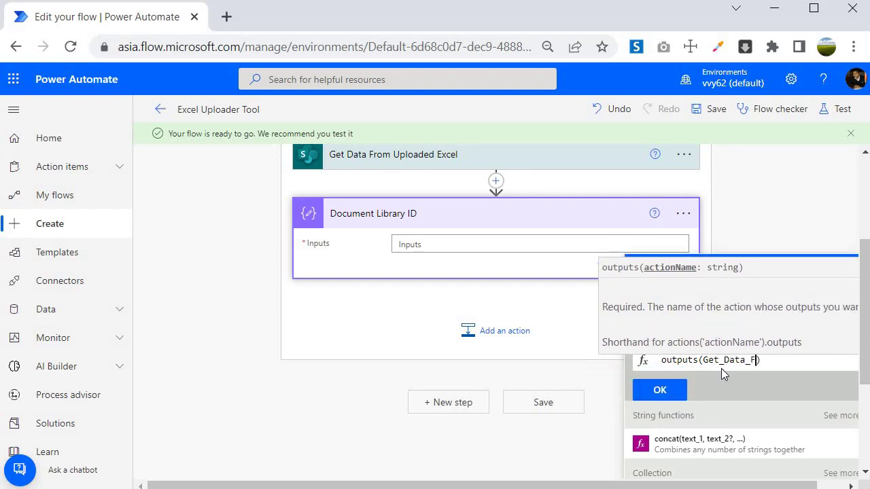
pyautogui.write('Uploaded')
pyautogui.write('_Exce')
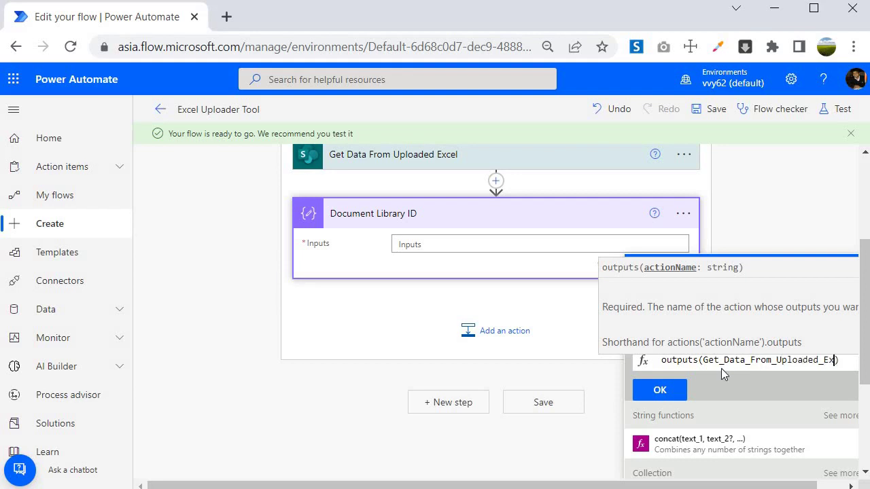
pyautogui.write('l')
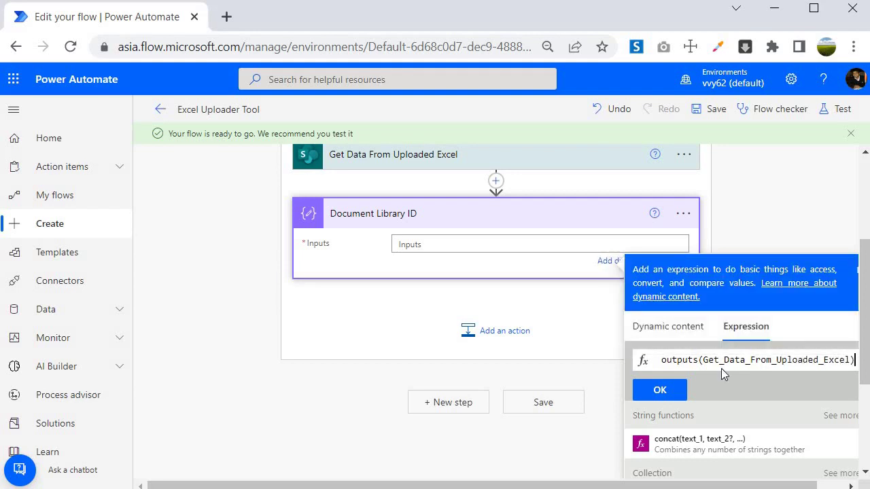
# Append ?['body'] to the outputs expression for the Document Library ID action
pyautogui.write('?')
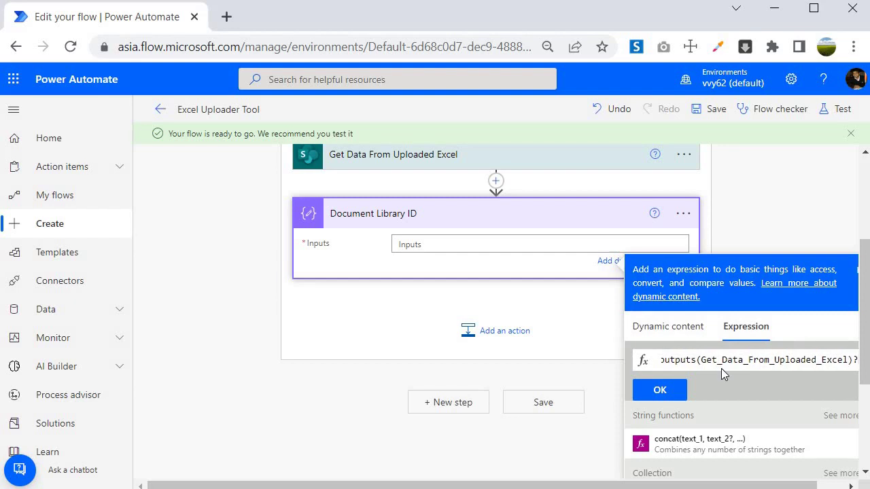
pyautogui.write('[')
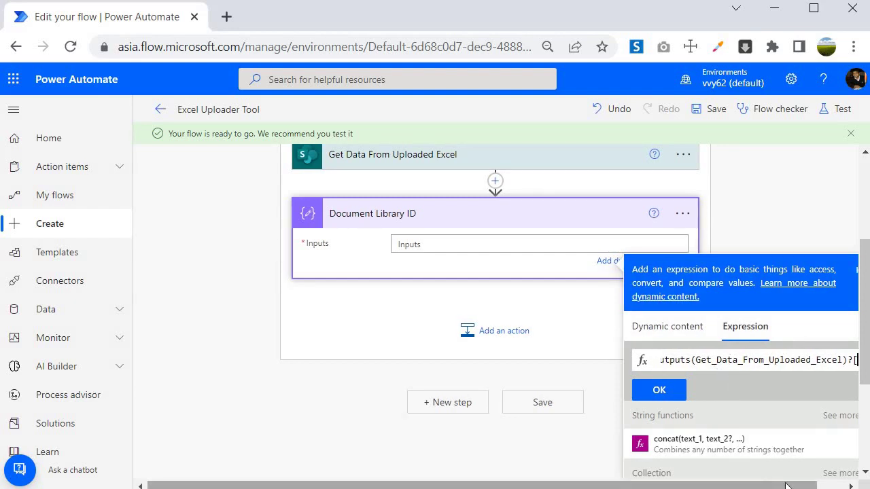
pyautogui.hscroll(1, 834, 375)
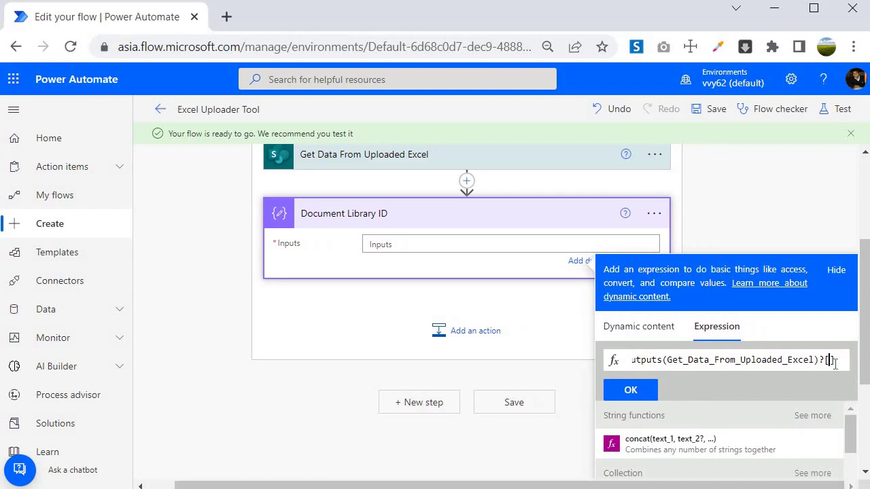
pyautogui.write("'body'")
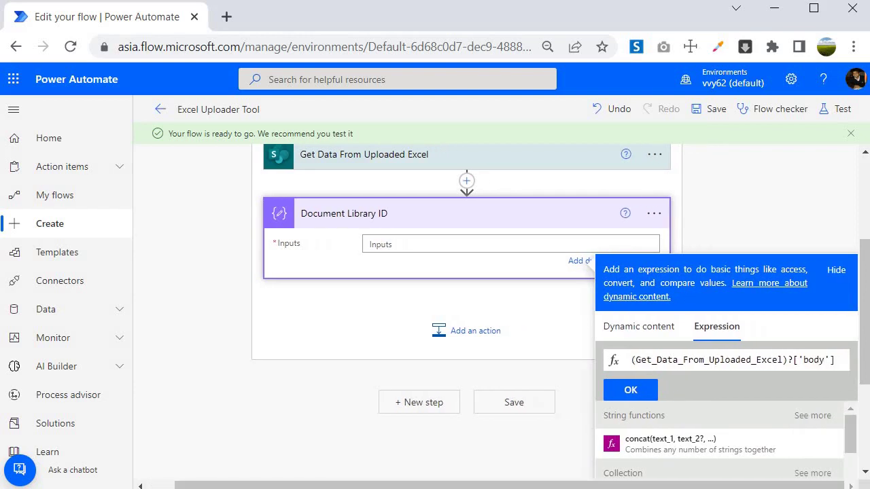
pyautogui.press('Right')
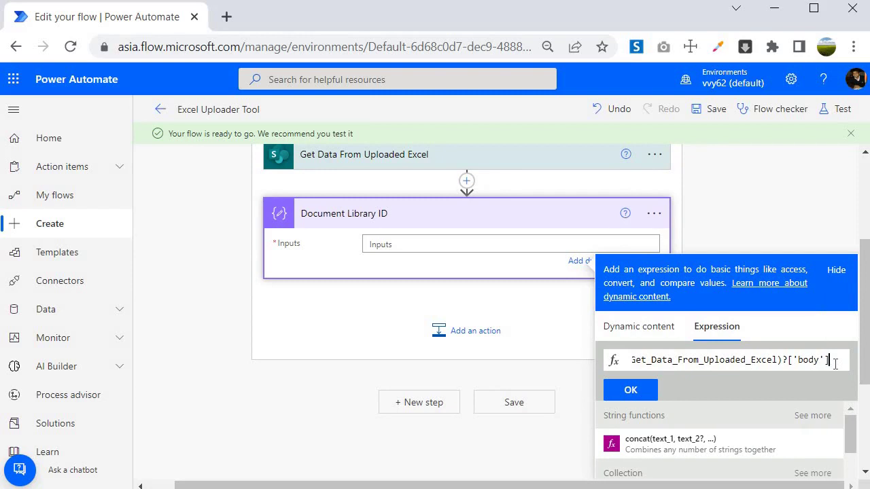
# Extend the expression with ?['parentReference'] after the body property, correcting the spelling of the property name
pyautogui.write('?[')
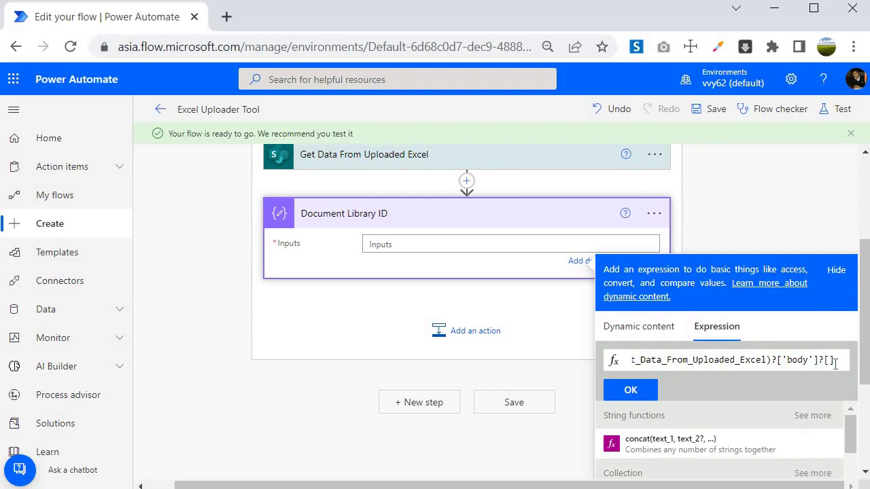
pyautogui.write("'")
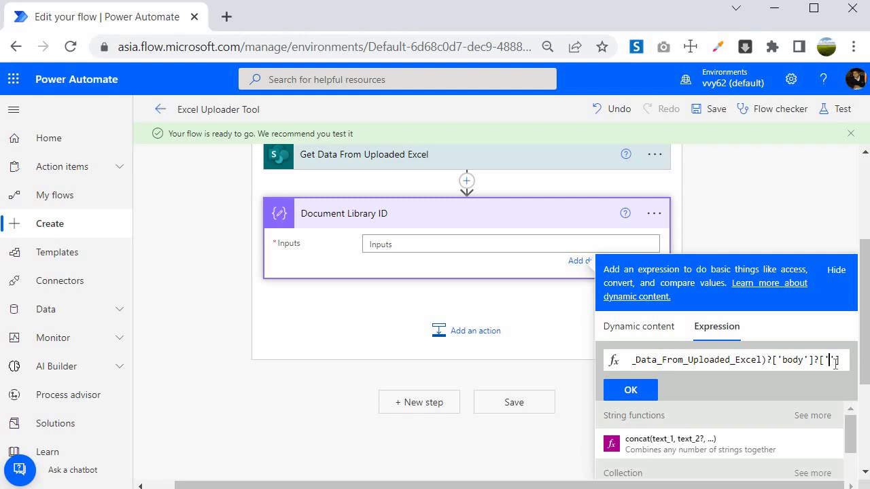
pyautogui.write('pare')
pyautogui.write('ntRrefrence')
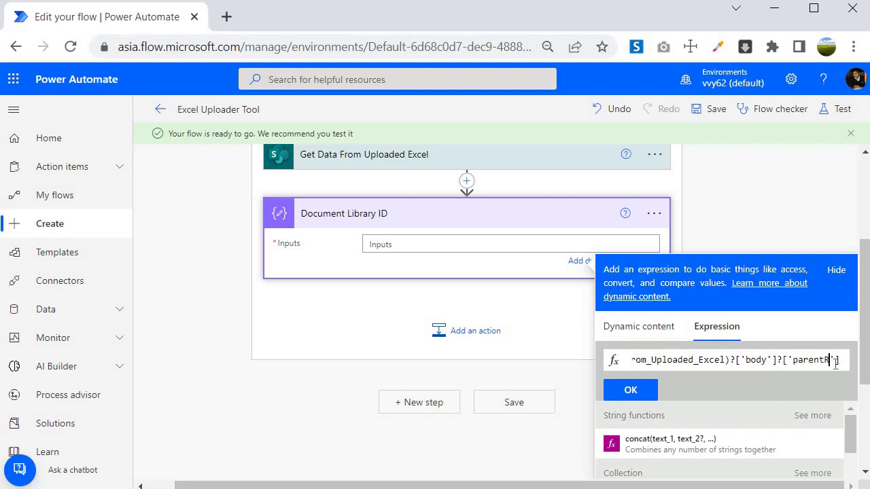
pyautogui.press('Right')
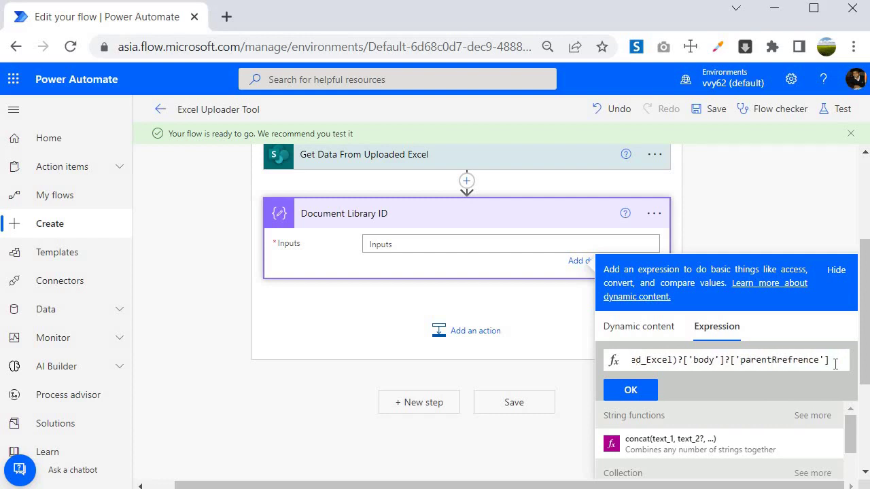
pyautogui.moveTo(741, 360); pyautogui.dragTo(788, 361)
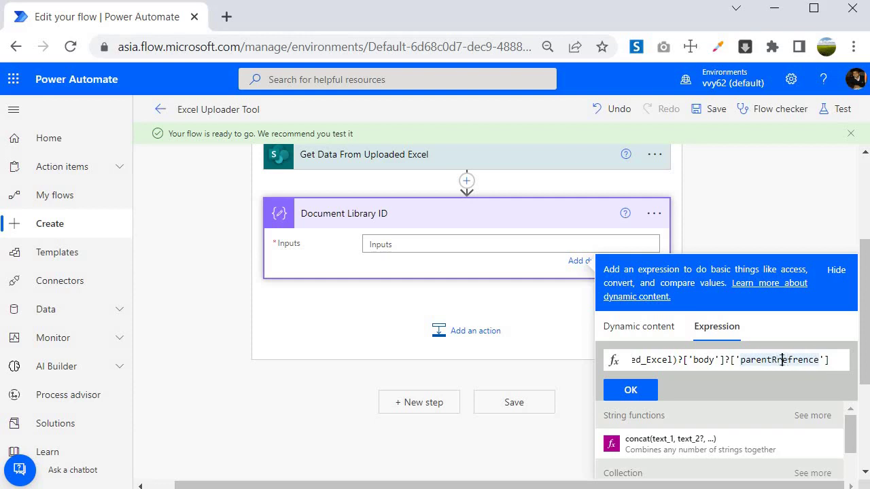
pyautogui.click(783, 360)
pyautogui.press('BackSpace')
pyautogui.press('Right')
pyautogui.write("e']")
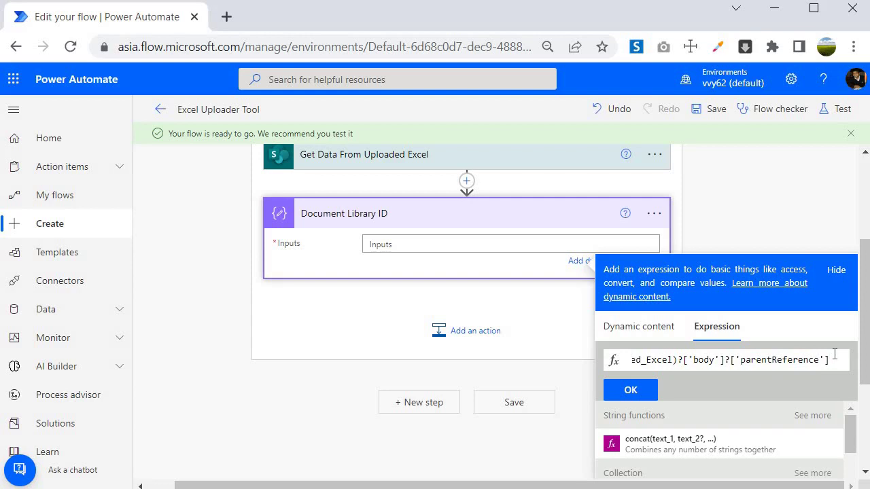
# Append ?['driveid'] to the expression and try to submit it as the Document Library ID action's input
pyautogui.write('?[')
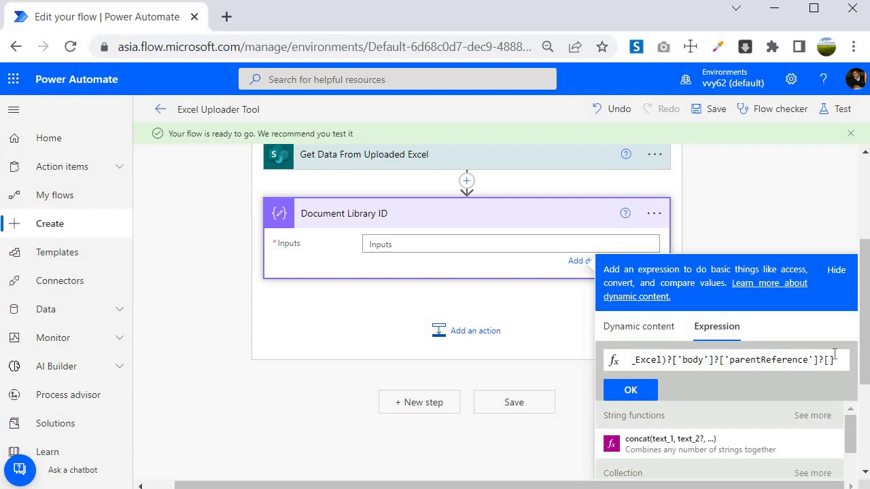
pyautogui.write("'")
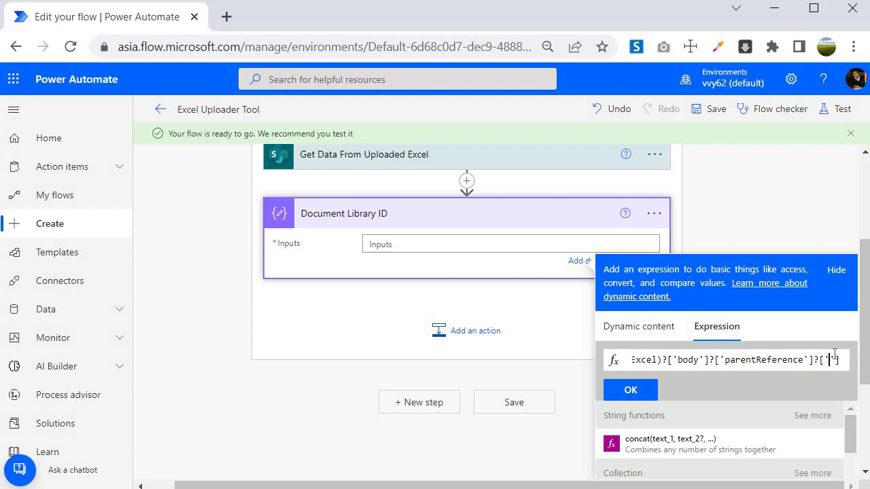
pyautogui.write('drivei')
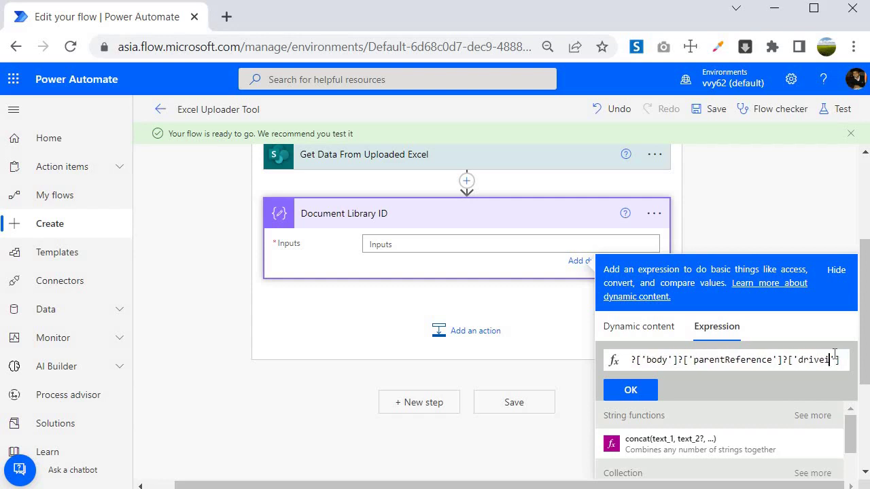
pyautogui.write('d')
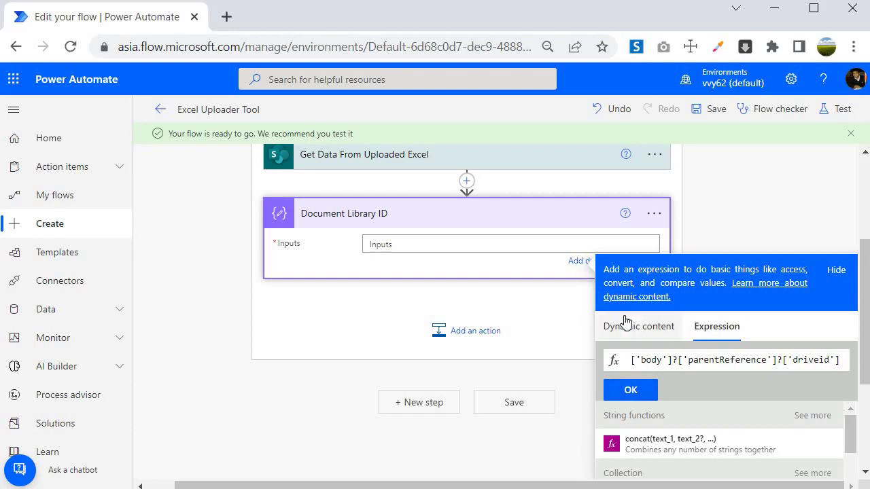
pyautogui.click(638, 390)
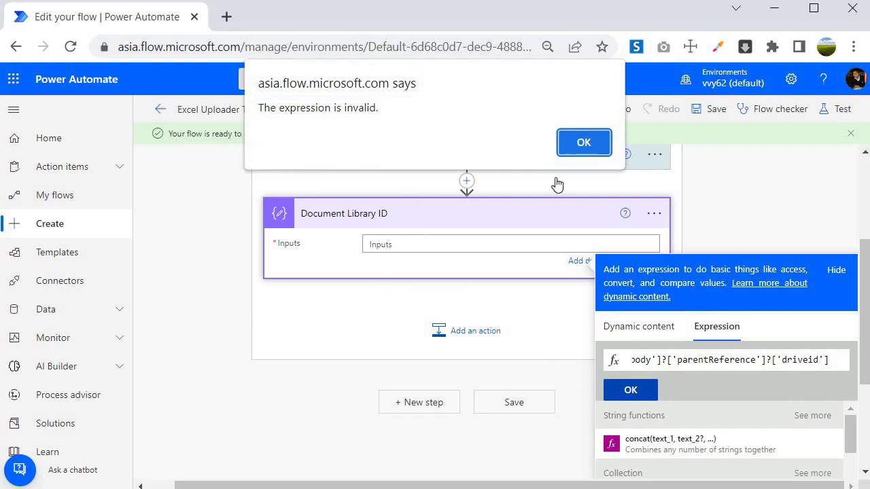
# Enclose Get_Data_From_Uploaded_Excel in single quotes within the outputs expression and insert the corrected expression as the Document Library ID input
pyautogui.click(578, 141)
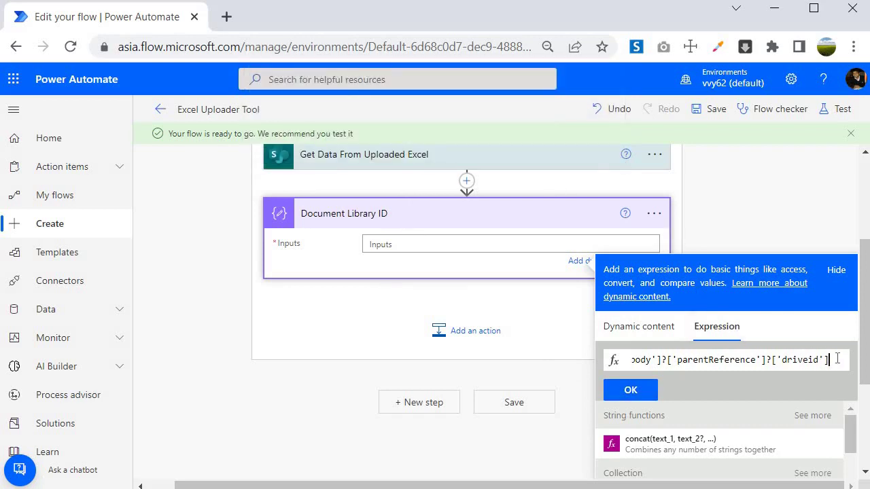
pyautogui.press('Home')
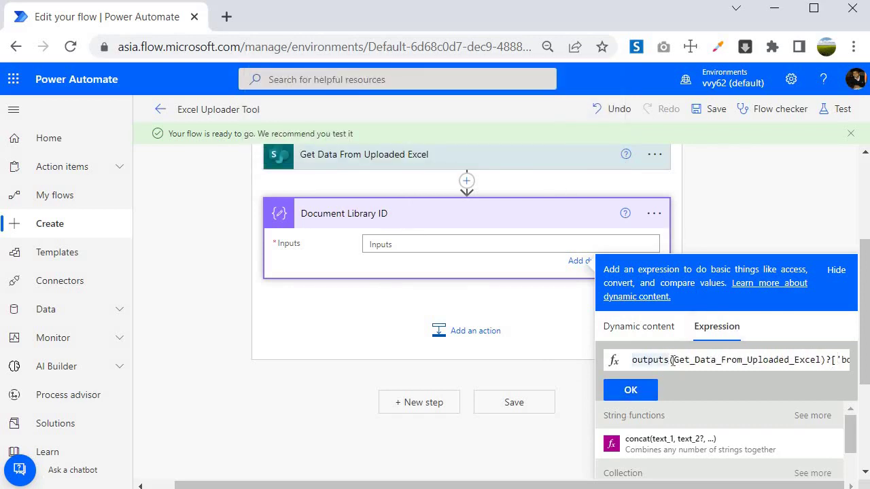
pyautogui.doubleClick(677, 360)
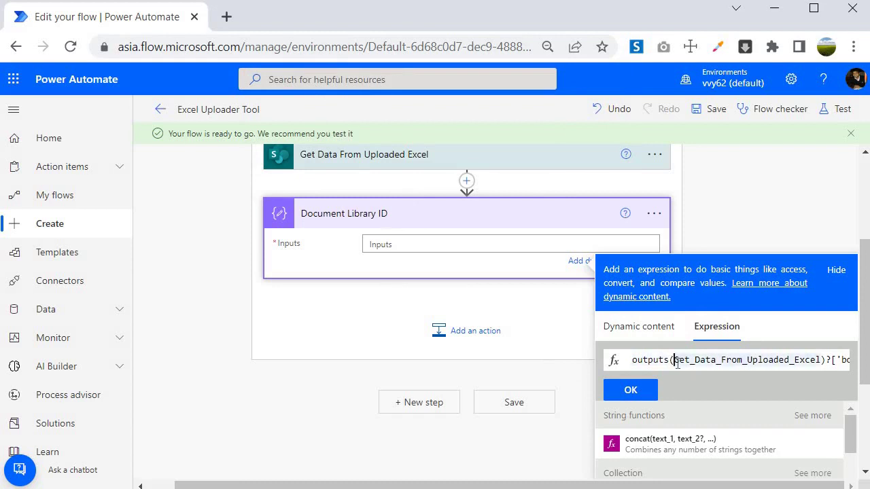
pyautogui.write("'")
pyautogui.hotkey('ctrl', 'Right')
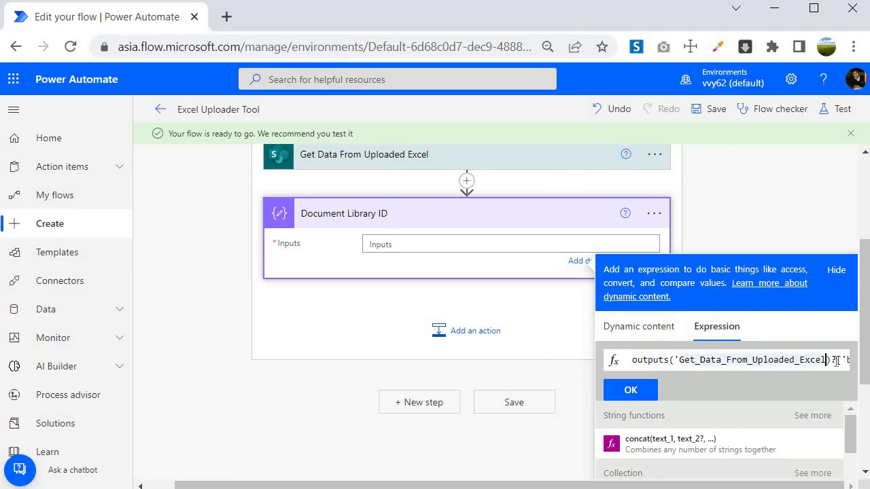
pyautogui.write("'")
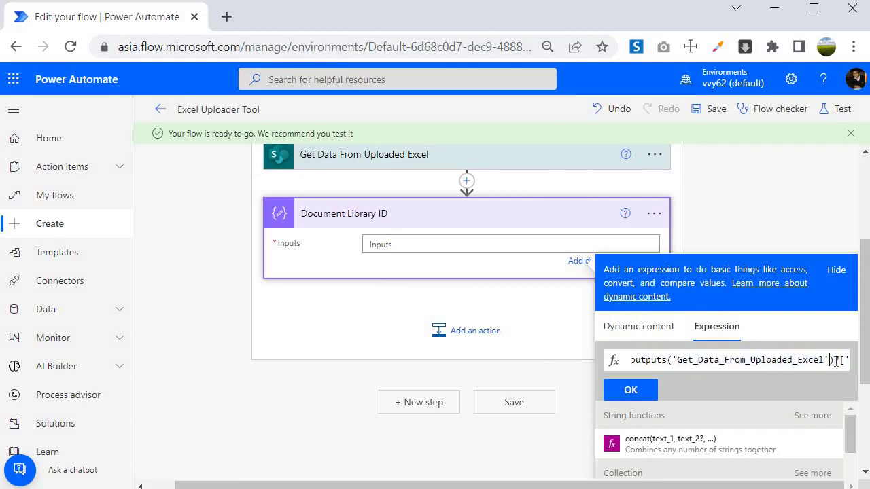
pyautogui.click(629, 391)
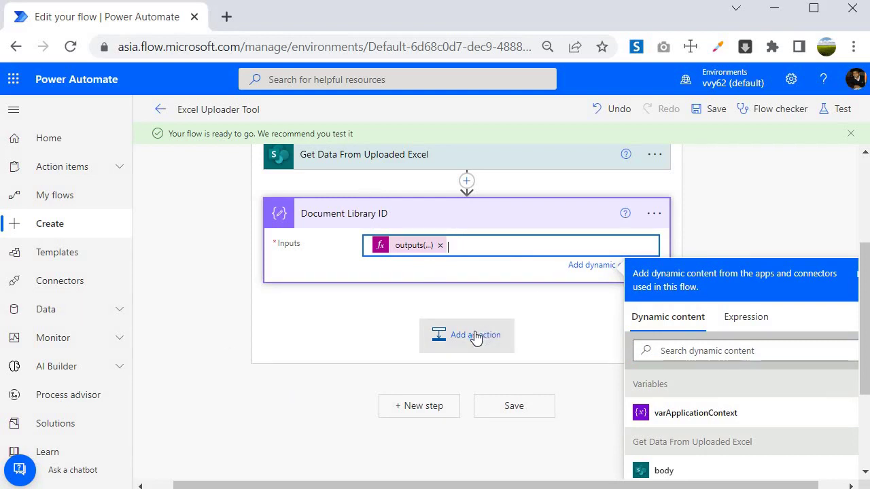
# Add a Compose data operation after the Document Library ID action in the ApplicationLogic scope
pyautogui.scroll(-2, 462, 334)
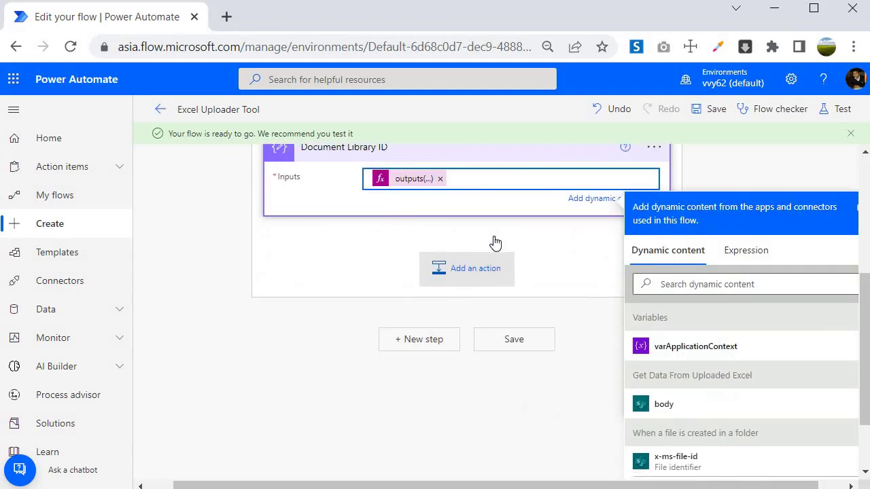
pyautogui.scroll(2, 492, 349)
pyautogui.click(488, 344)
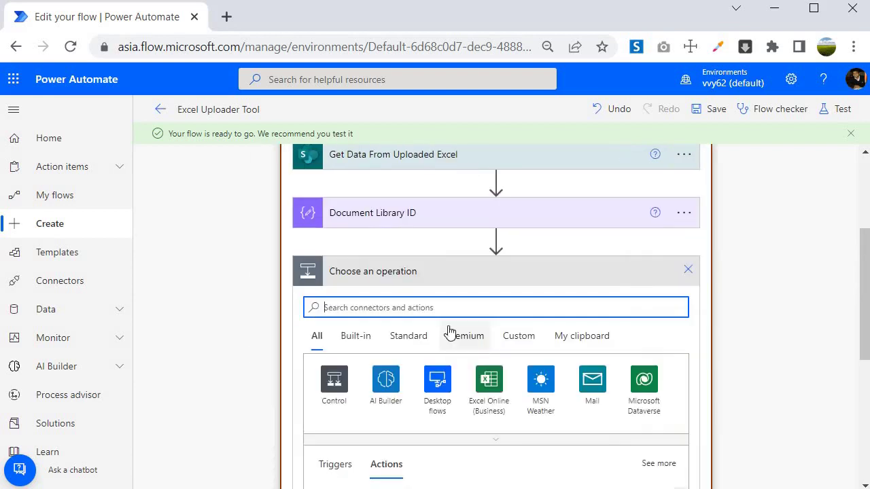
pyautogui.write('compose')
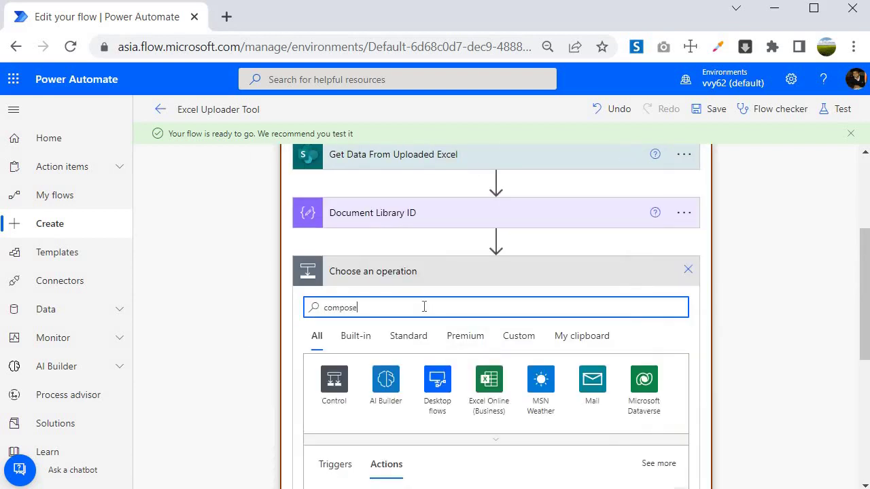
pyautogui.scroll(-2, 326, 411)
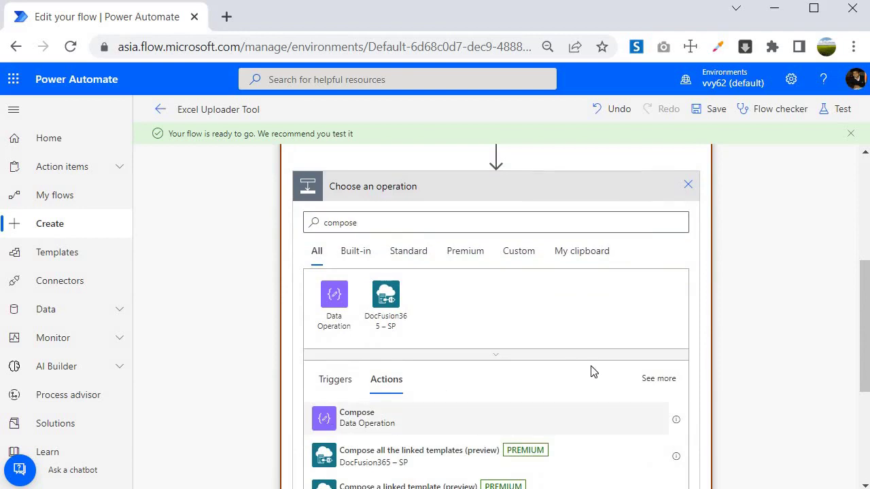
pyautogui.click(591, 416)
# Rename the new Compose action as File ID
pyautogui.click(684, 299)
pyautogui.click(686, 301)
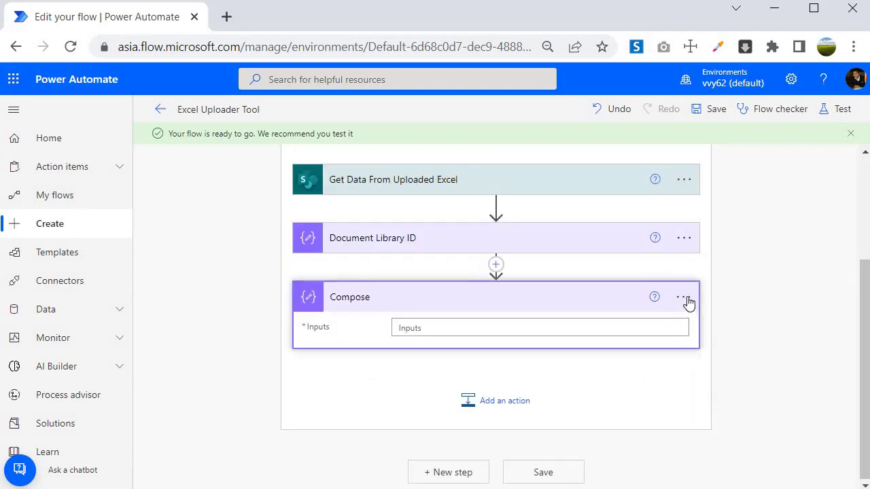
pyautogui.click(683, 299)
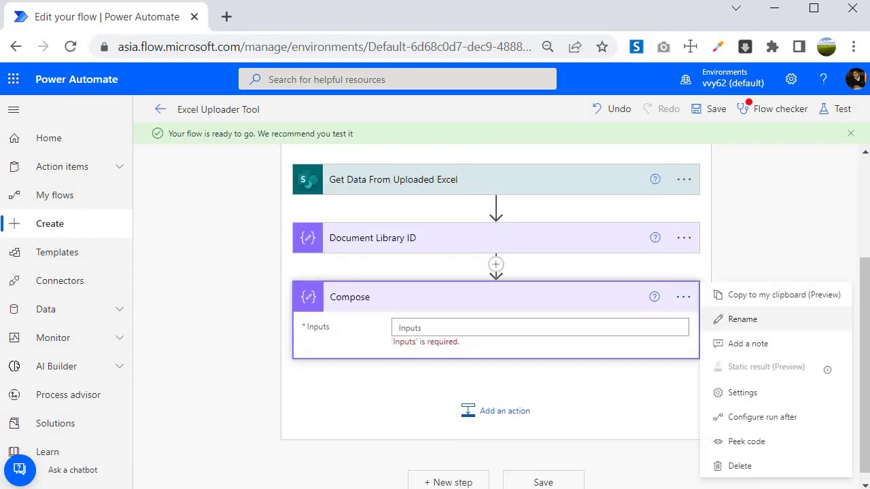
pyautogui.click(734, 325)
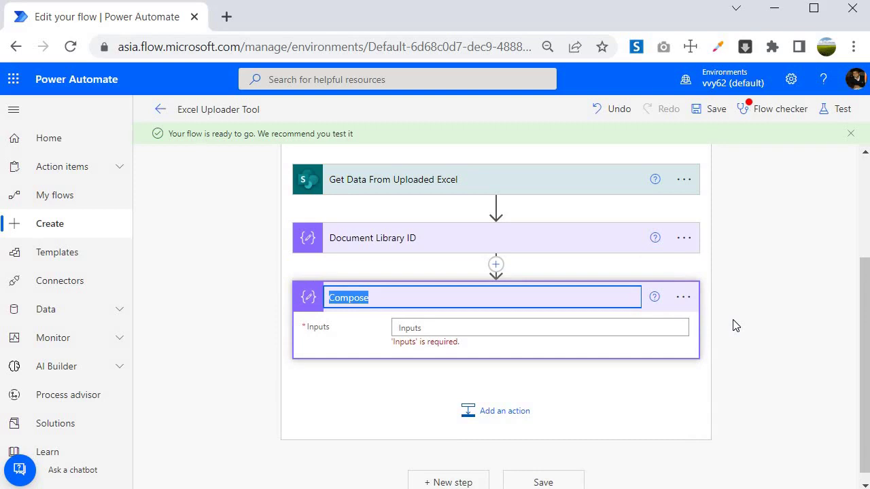
pyautogui.write('File')
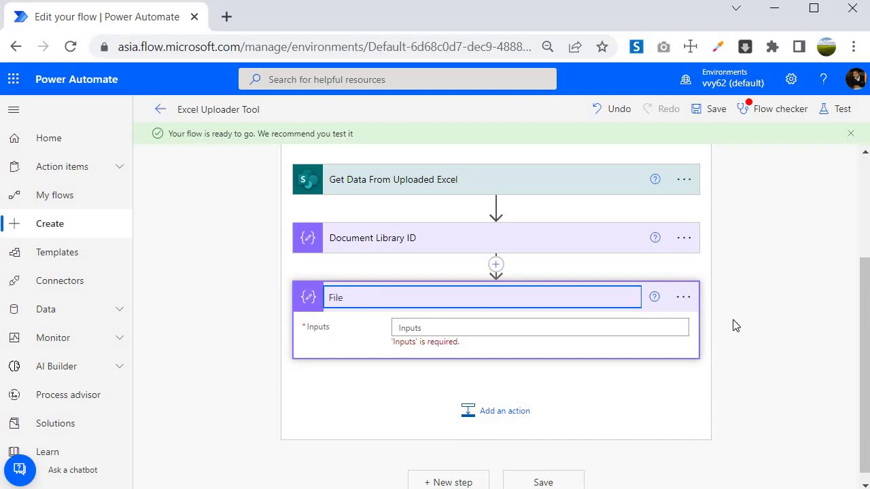
pyautogui.write(' ID')
# Start an expression for the File ID action's Inputs with the body() function and an empty pair of single quotes
pyautogui.click(673, 328)
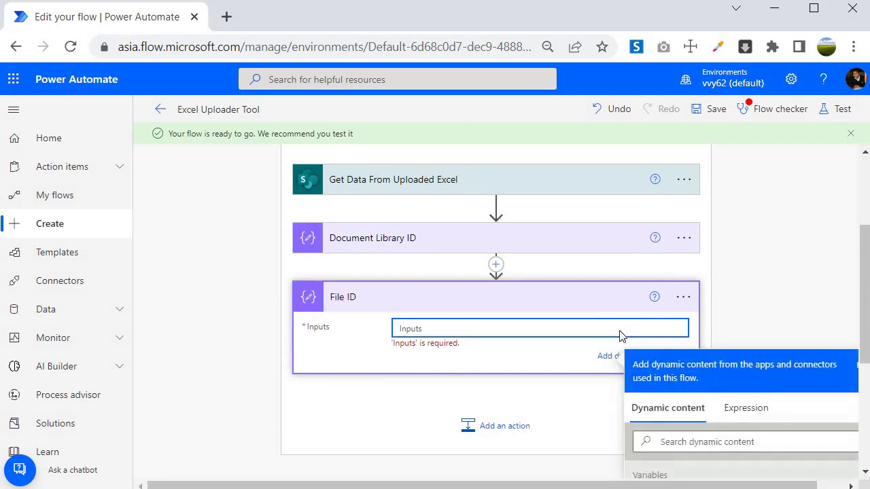
pyautogui.scroll(-3, 800, 386)
pyautogui.scroll(-5, 799, 386)
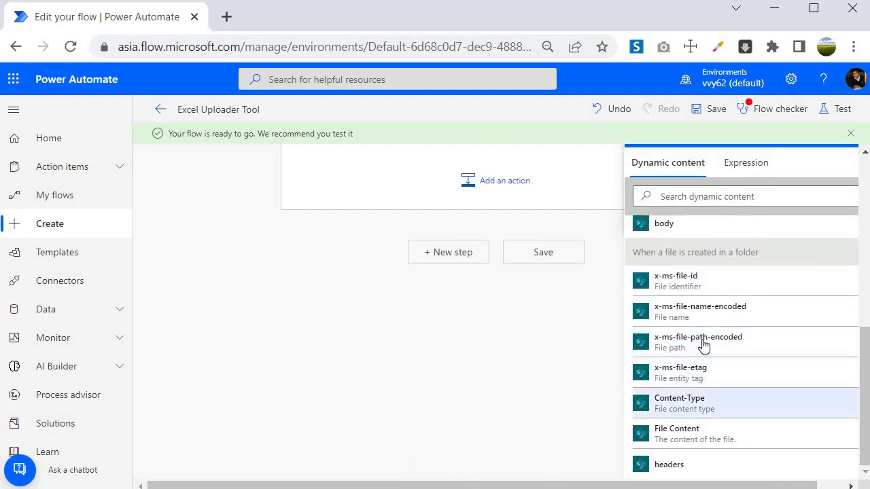
pyautogui.scroll(3, 676, 351)
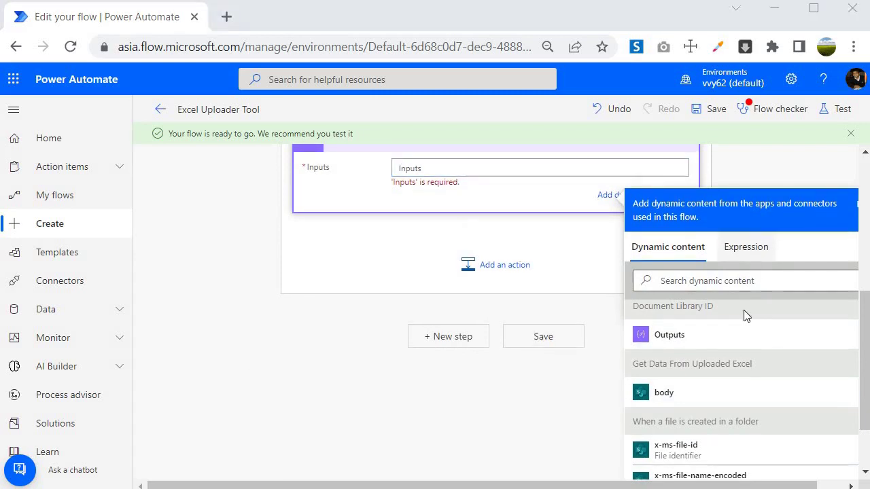
pyautogui.click(746, 247)
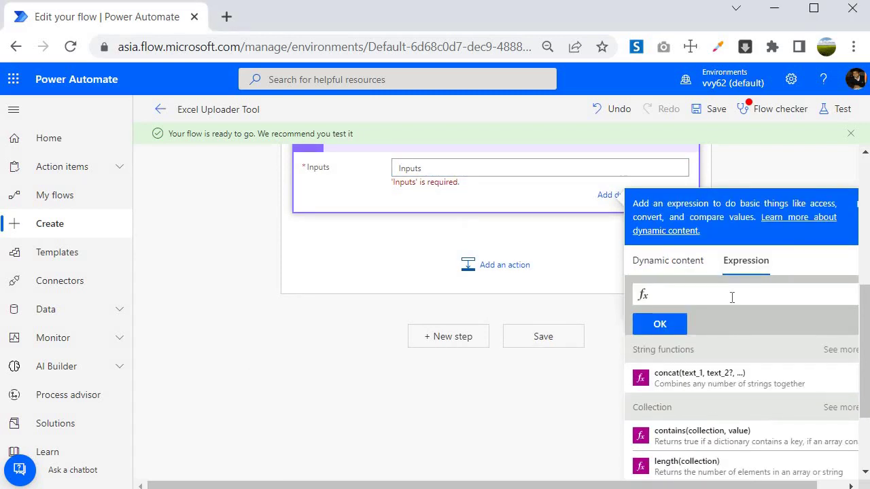
pyautogui.scroll(-1, 741, 360)
pyautogui.click(660, 271)
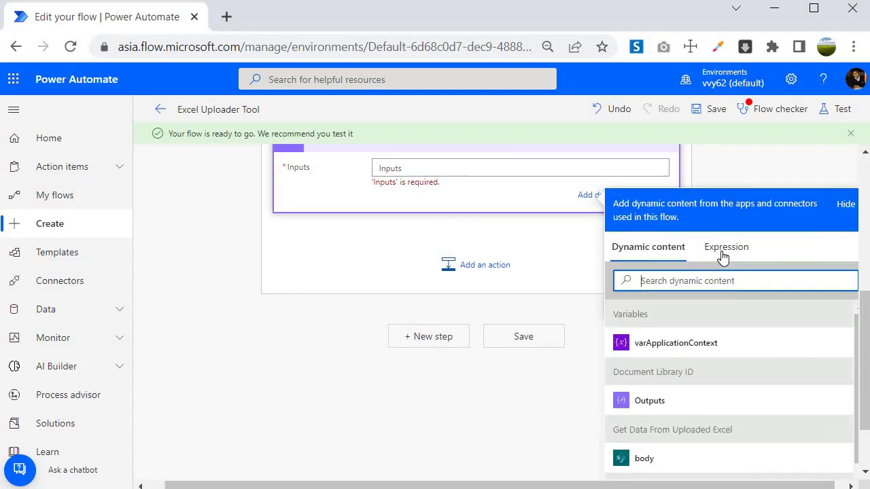
pyautogui.click(723, 259)
pyautogui.write('body()')
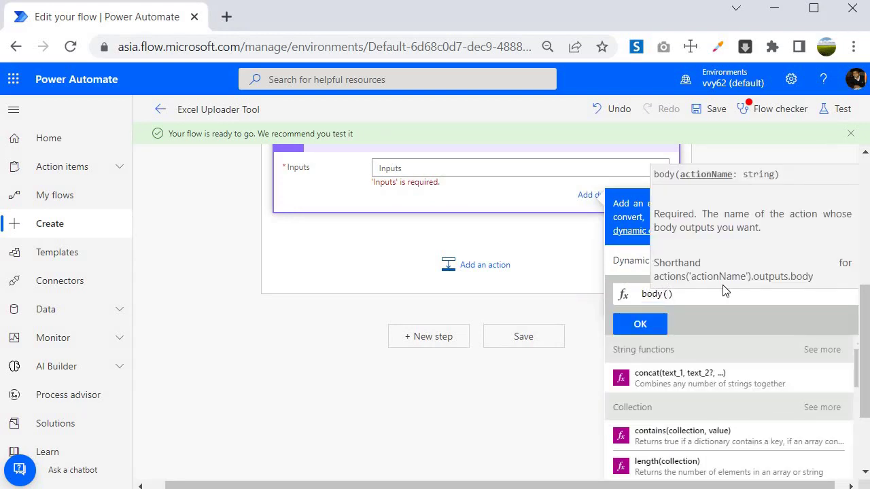
pyautogui.write("'")
# Enter Get_Data_From_Uploaded_Excel as the quoted action name inside the body() function of the File ID expression
pyautogui.scroll(3, 399, 245)
pyautogui.scroll(2, 361, 283)
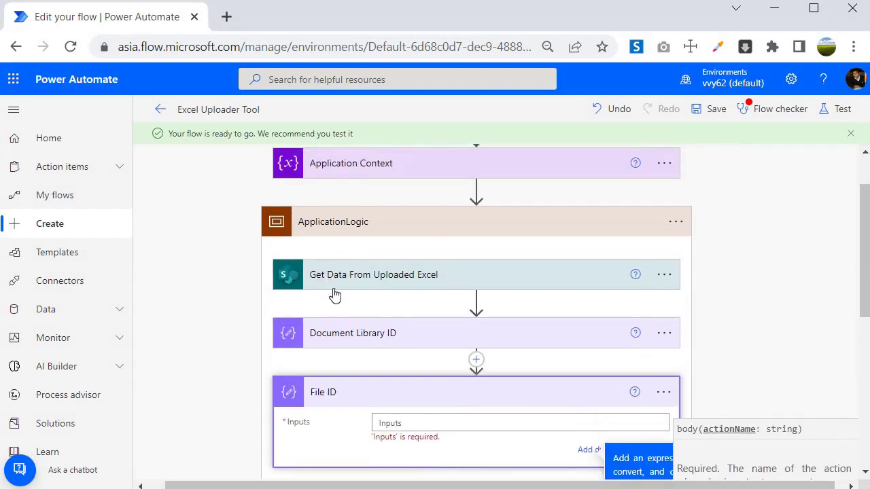
pyautogui.scroll(-3, 614, 366)
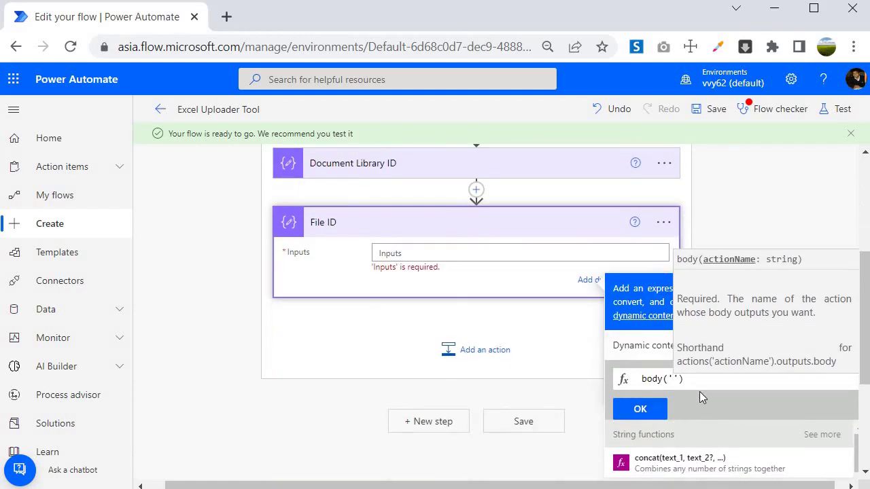
pyautogui.write('Get_Dat')
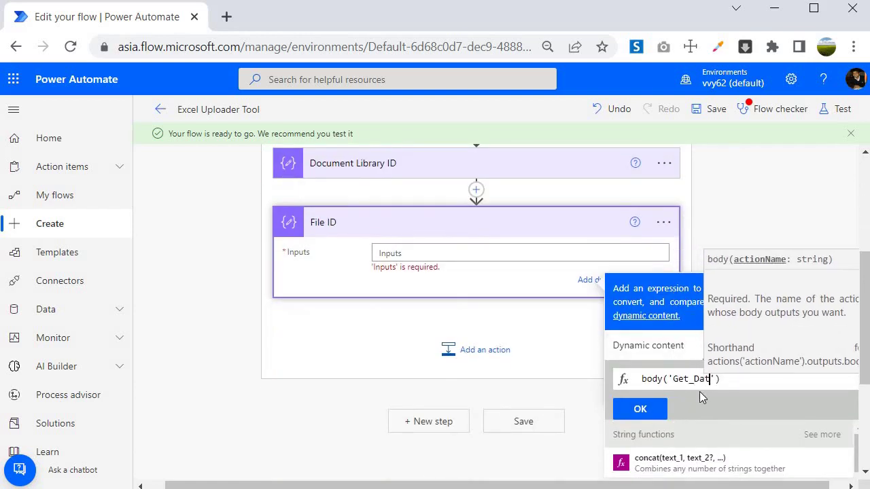
pyautogui.write('a_')
pyautogui.write('From_Up')
pyautogui.write('loaded_Excel')
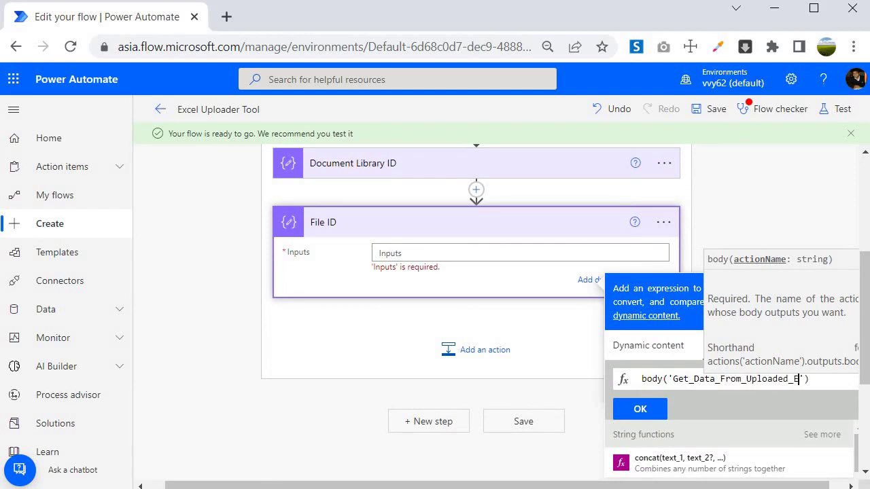
pyautogui.press('End')
# Append ?['Id'] to the body expression, insert it as the File ID input, and save the flow
pyautogui.write('?')
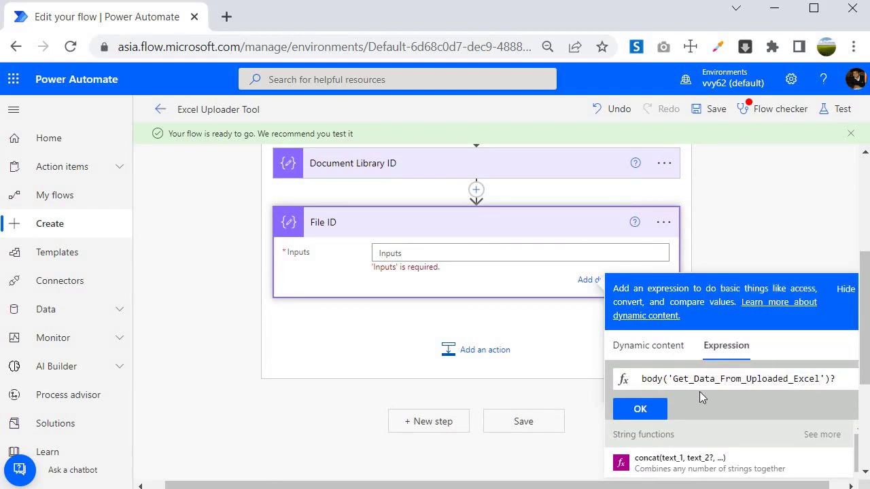
pyautogui.write("['Id")
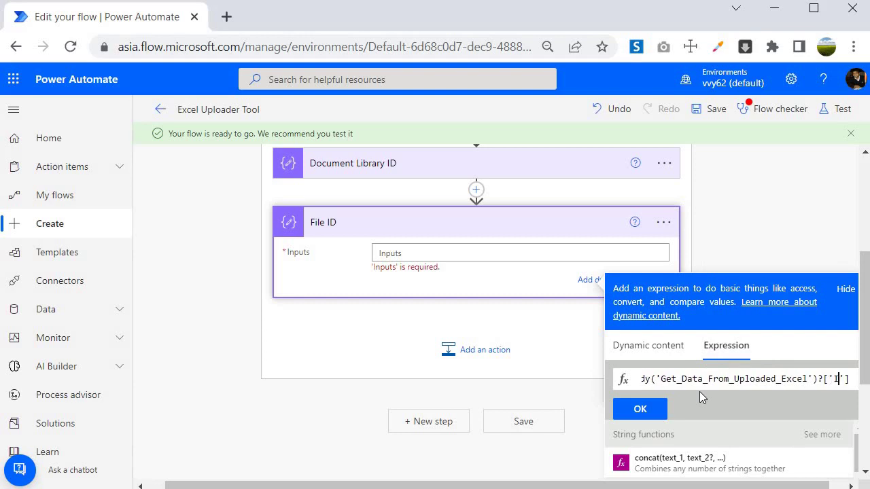
pyautogui.click(641, 410)
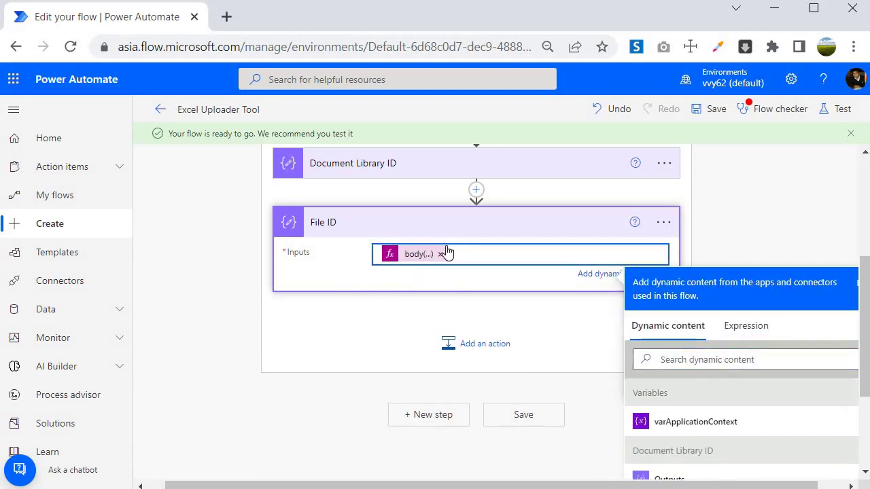
pyautogui.click(716, 110)
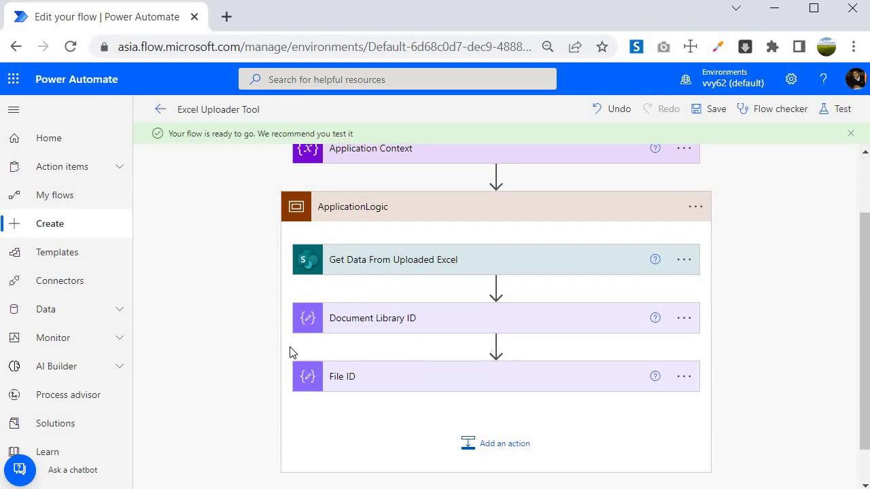
# Expand the 'When a file is created in a folder' trigger and review its site and folder along with the flow's actions
pyautogui.scroll(2, 282, 349)
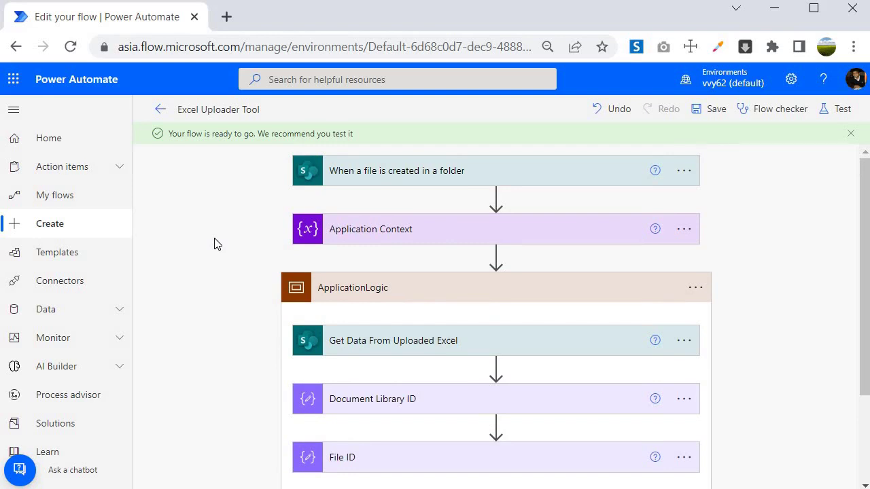
pyautogui.click(414, 180)
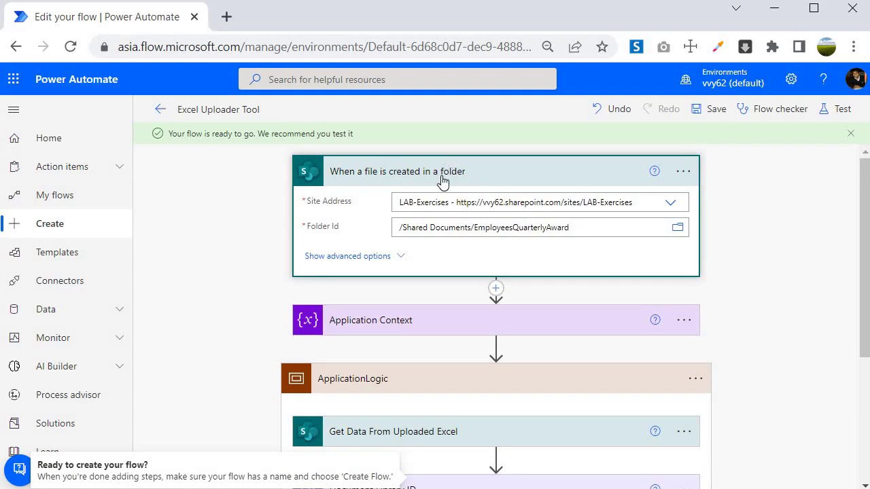
pyautogui.scroll(-3, 355, 355)
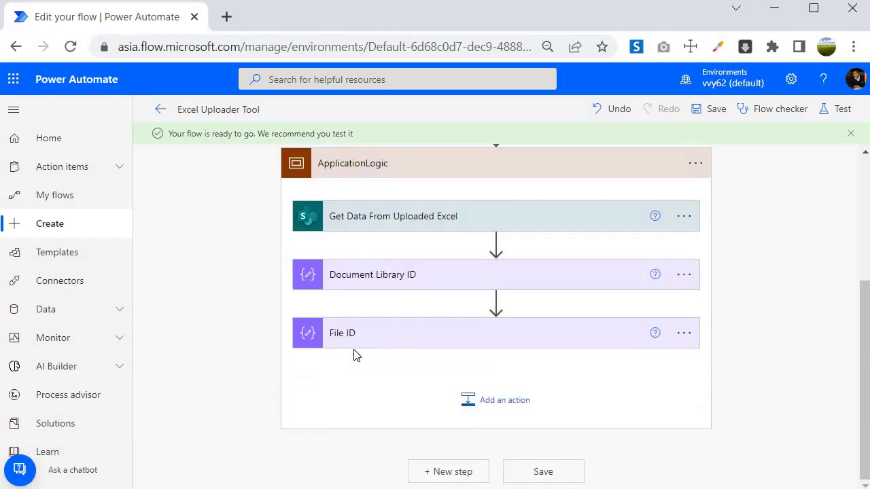
pyautogui.scroll(3, 359, 320)
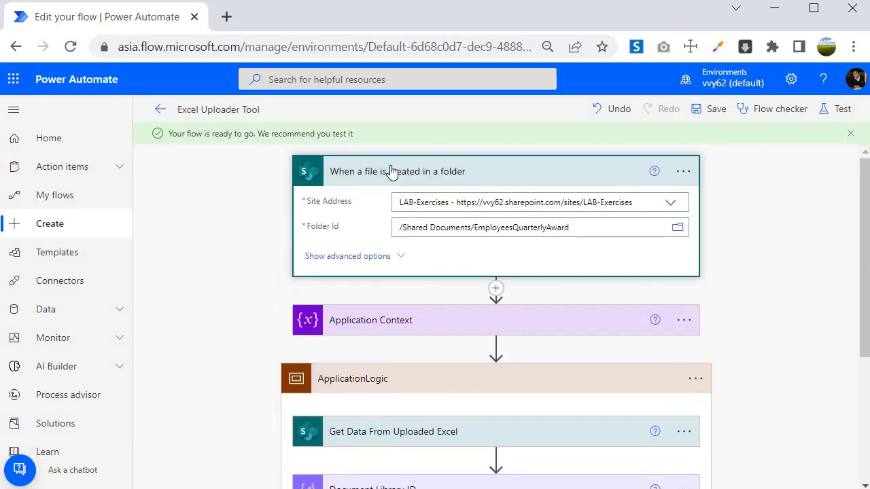
# Switch to the EmployeeAwardData.xlsx workbook in Excel and examine the columns of the EmployeeAwardDataNew sheet
pyautogui.hotkey('alt', 'Tab')
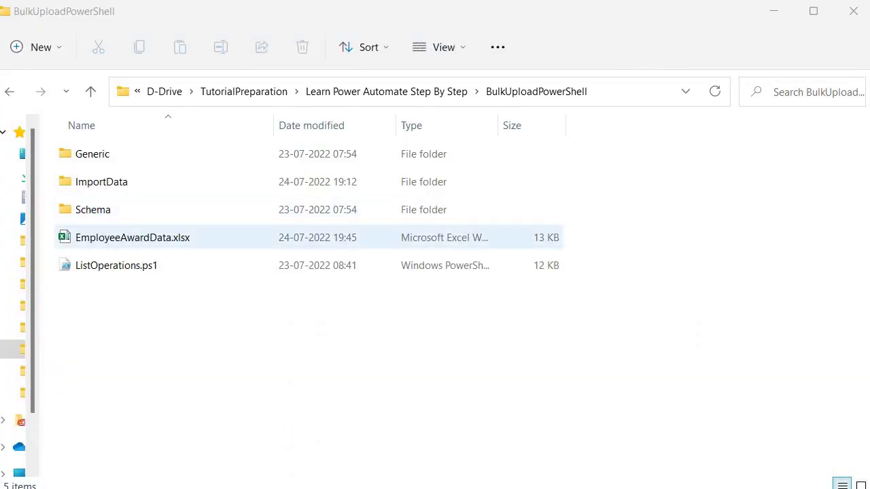
pyautogui.hotkey('alt', 'Tab')
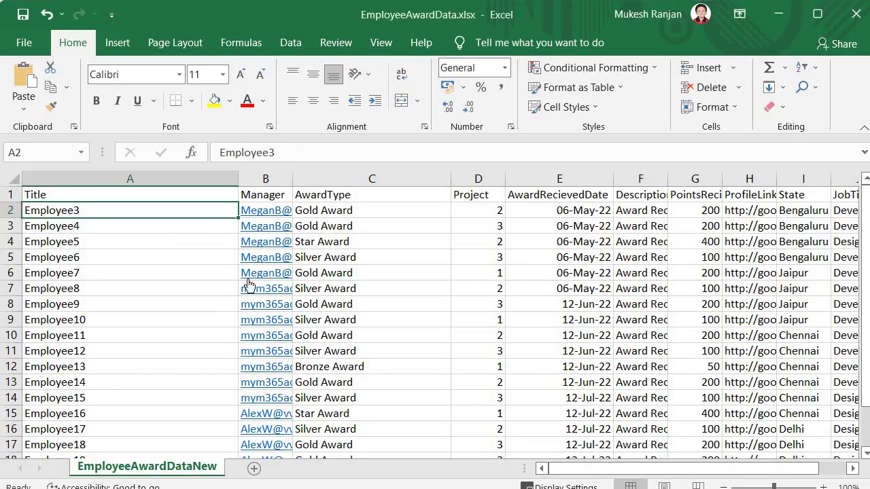
pyautogui.moveTo(620, 474); pyautogui.dragTo(556, 451)
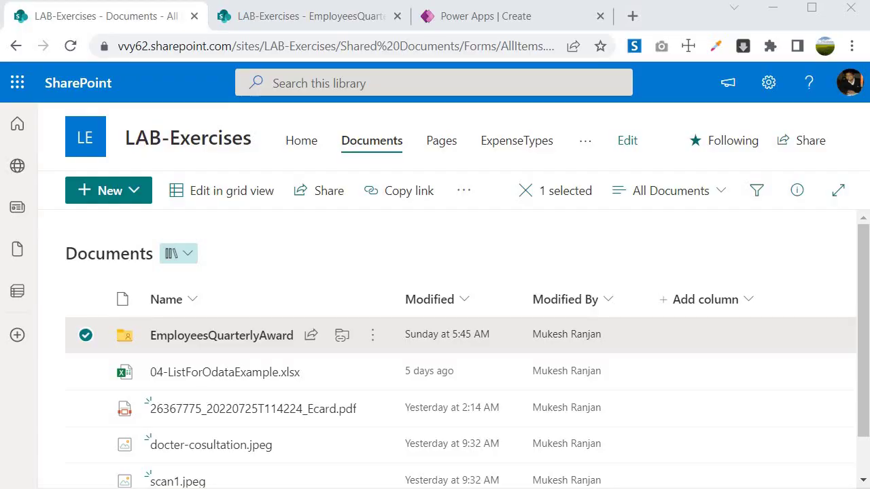
# Upload the EmployeeAwardData.xlsx file into the EmployeesQuarterlyAward folder of the LAB-Exercises document library
pyautogui.click(237, 336)
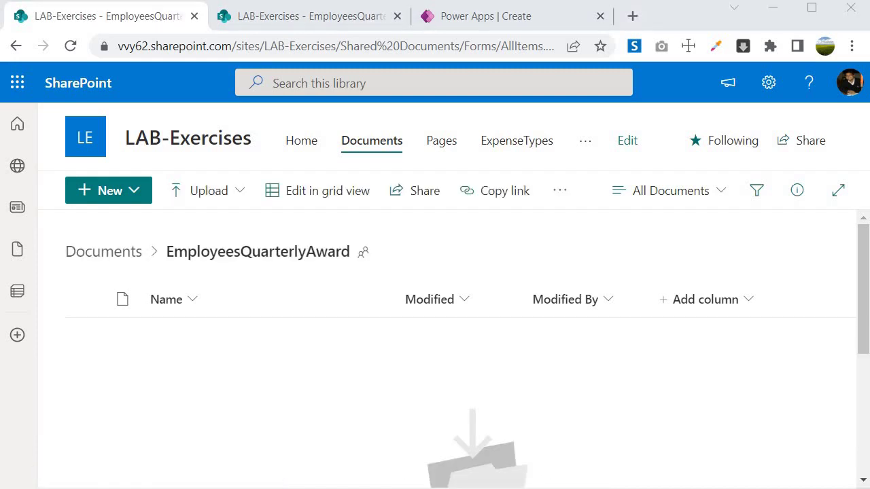
pyautogui.click(238, 191)
pyautogui.click(184, 227)
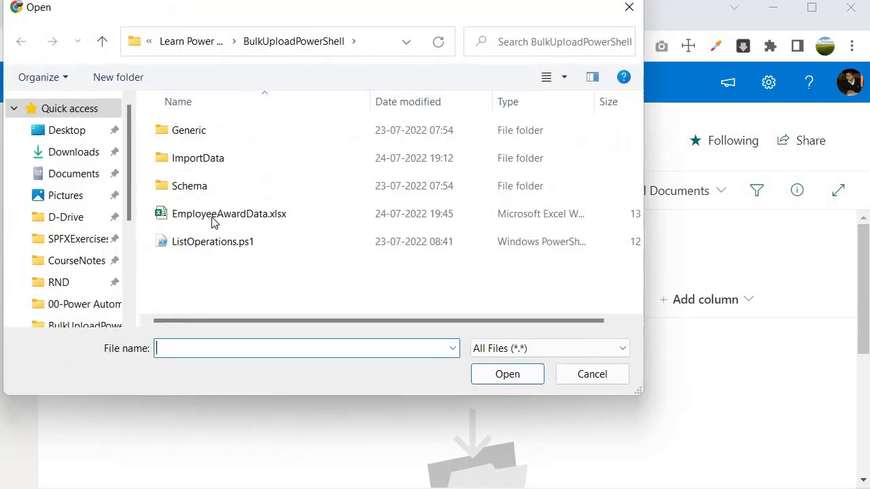
pyautogui.click(210, 218)
pyautogui.click(511, 374)
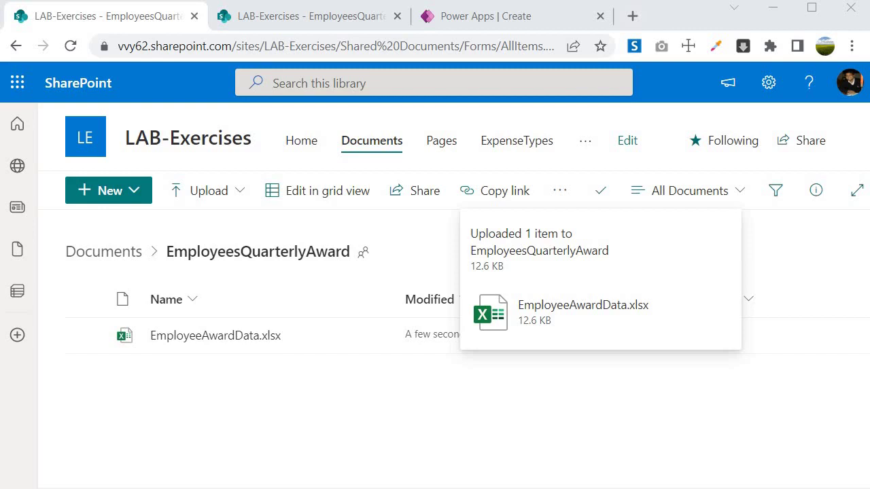
# Switch to Power Automate and open the latest run in the Excel Uploader Tool flow's run history
pyautogui.hotkey('alt', 'Tab')
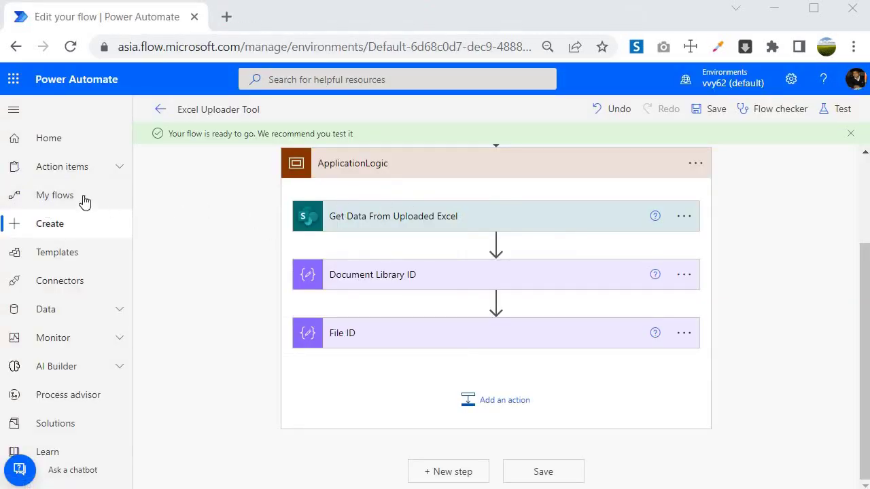
pyautogui.click(56, 199)
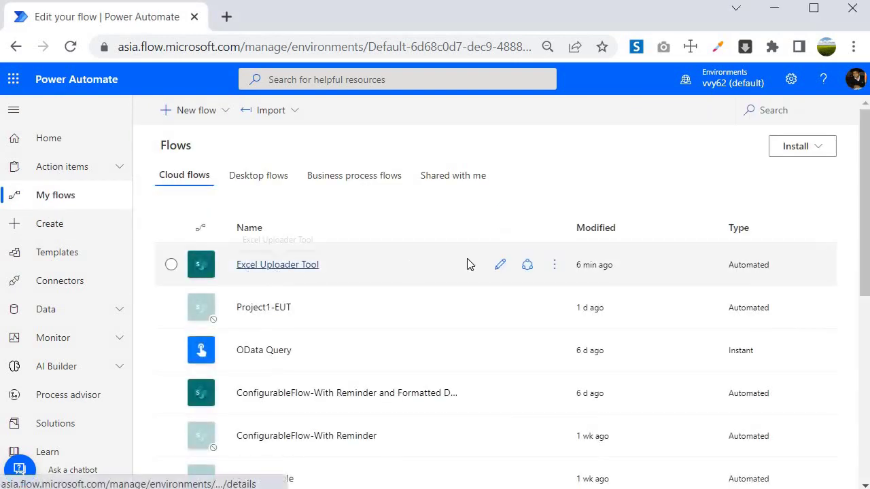
pyautogui.click(556, 266)
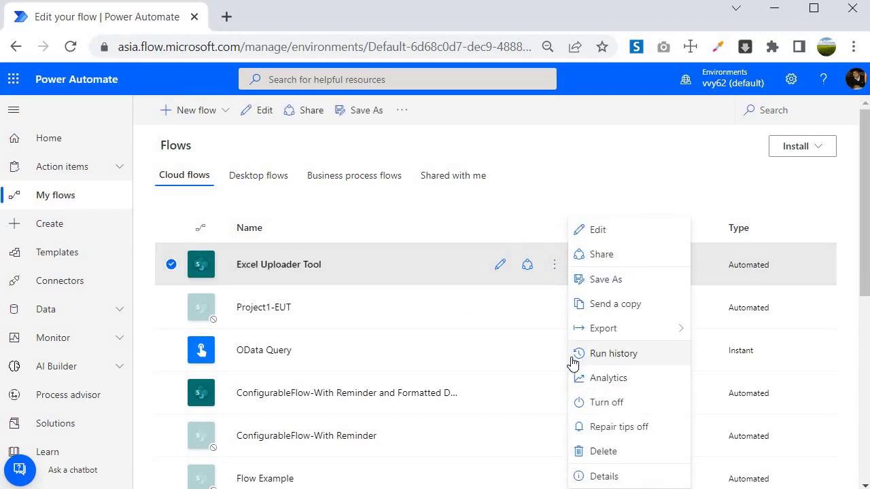
pyautogui.click(602, 358)
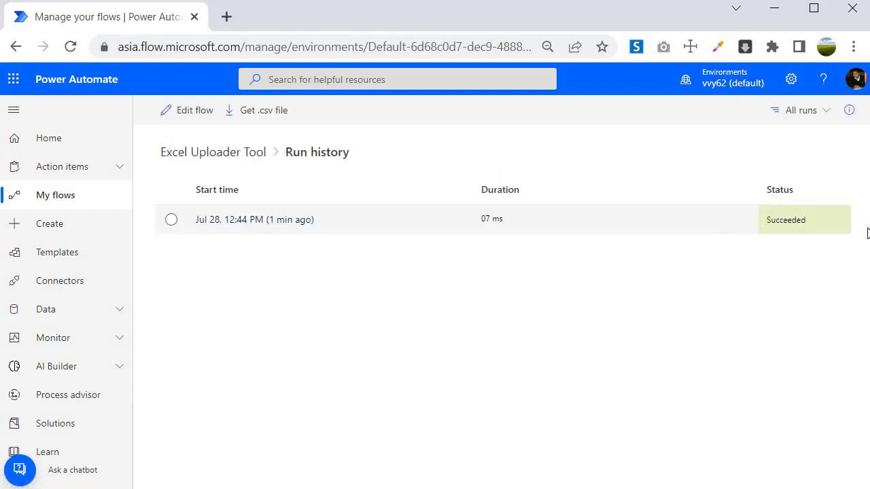
pyautogui.click(261, 221)
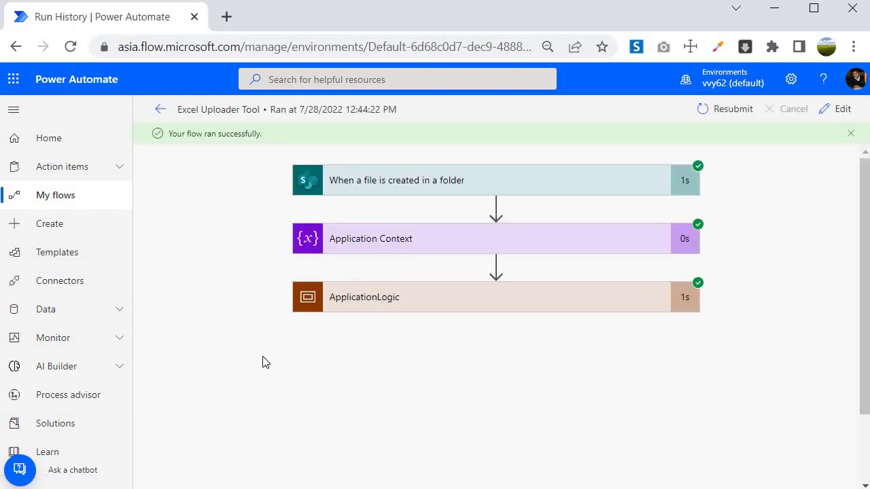
# Expand the ApplicationLogic scope of the run and examine the inputs and outputs of Document Library ID and File ID
pyautogui.scroll(-2, 251, 348)
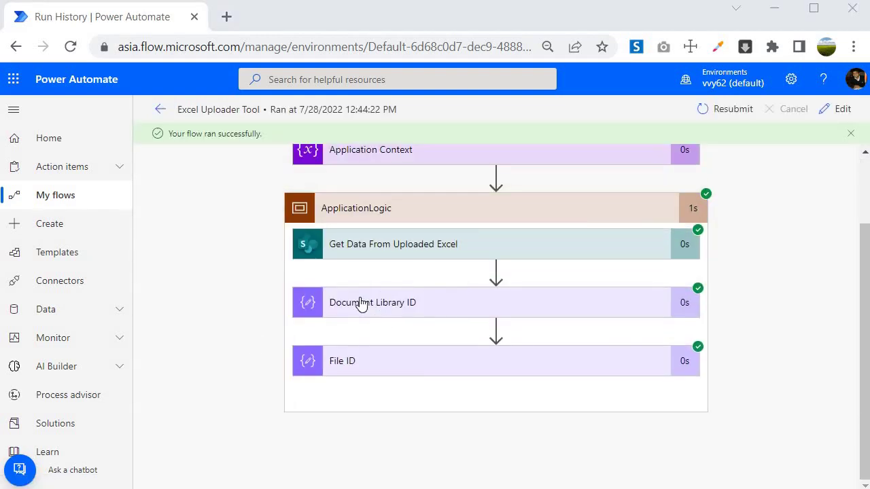
pyautogui.click(362, 304)
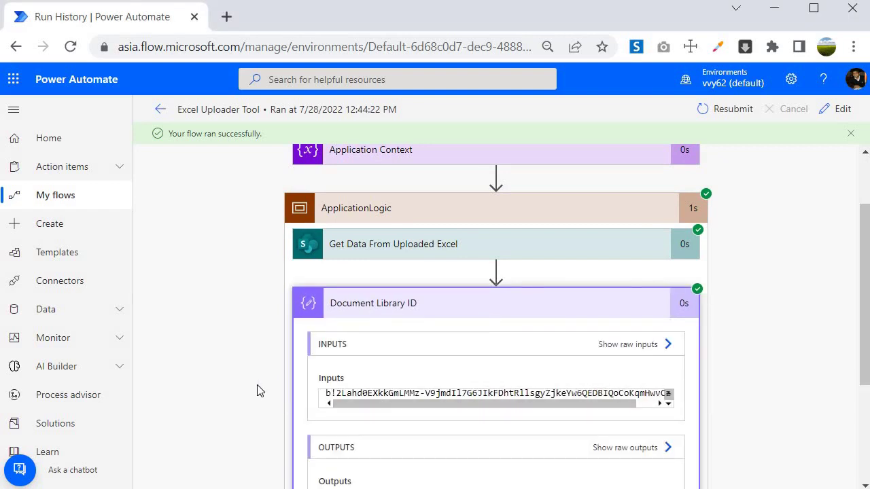
pyautogui.scroll(-3, 259, 388)
pyautogui.click(319, 412)
pyautogui.scroll(-3, 327, 280)
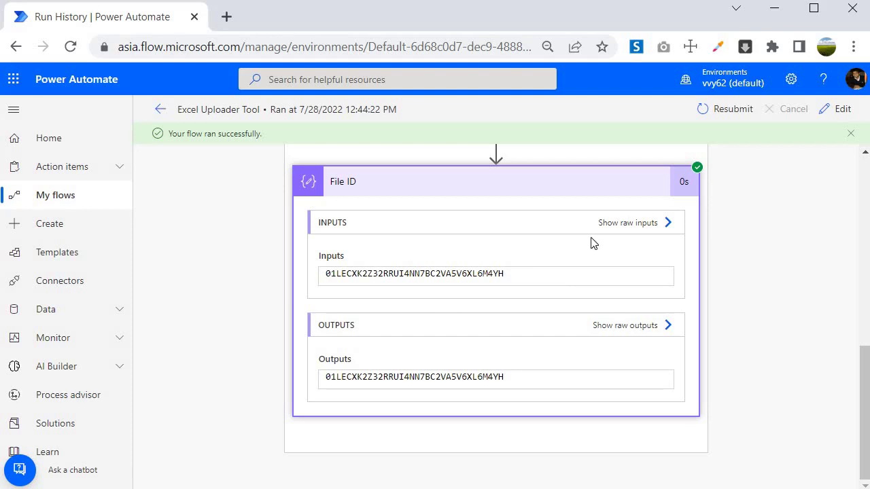
# Return to editing the flow and add an Excel Online (Business) Get worksheets action after File ID in the ApplicationLogic scope
pyautogui.click(836, 110)
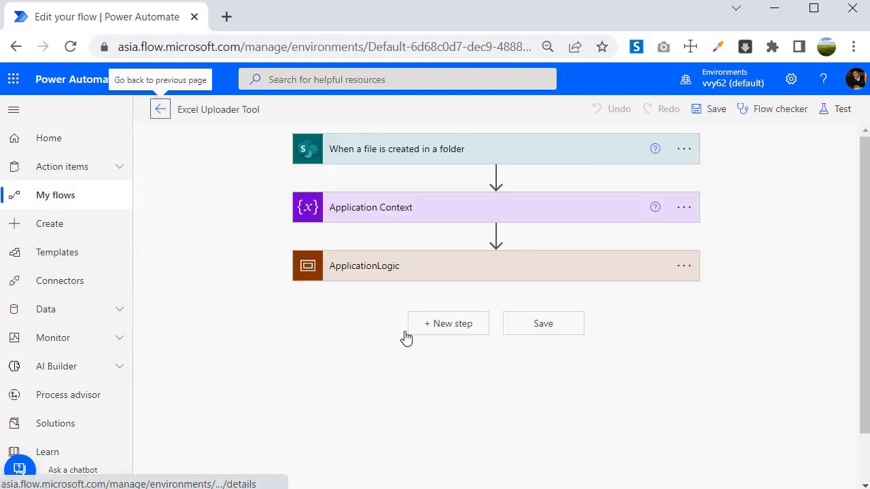
pyautogui.click(371, 275)
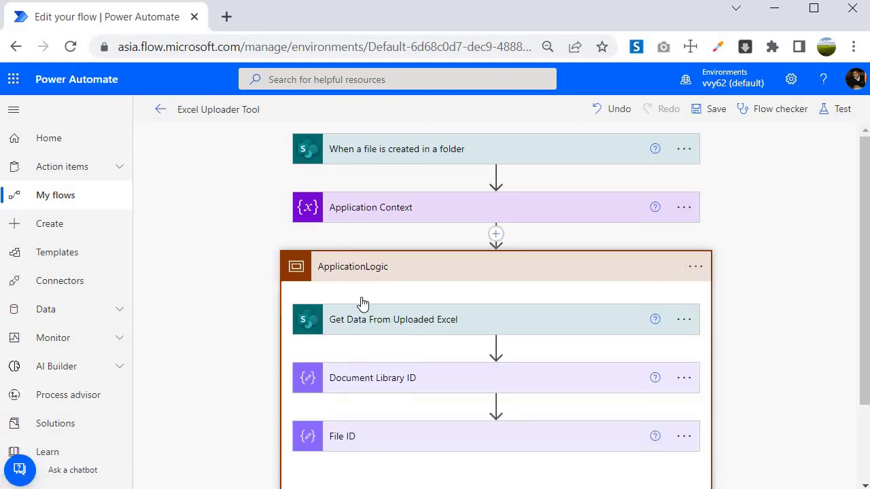
pyautogui.scroll(-2, 288, 333)
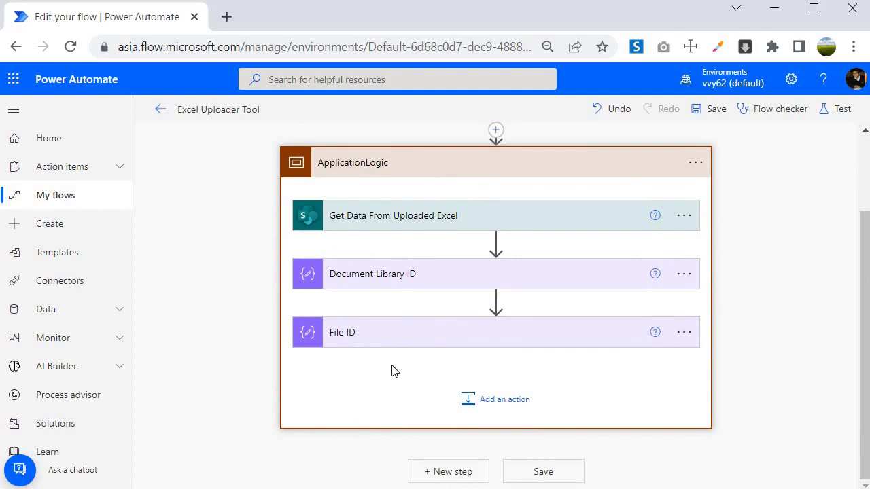
pyautogui.click(490, 403)
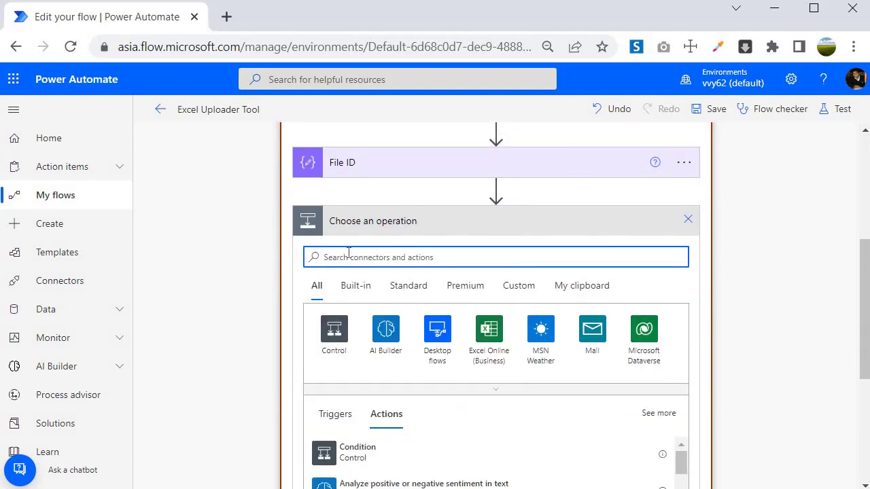
pyautogui.click(490, 336)
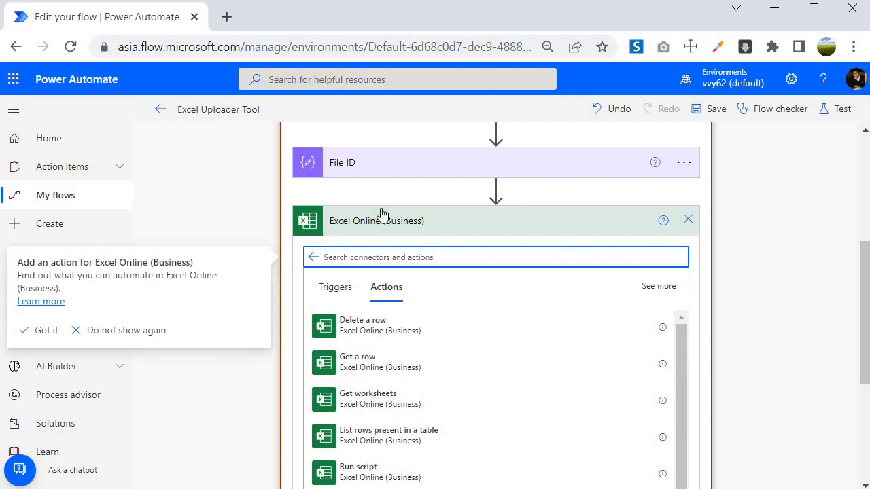
pyautogui.click(367, 402)
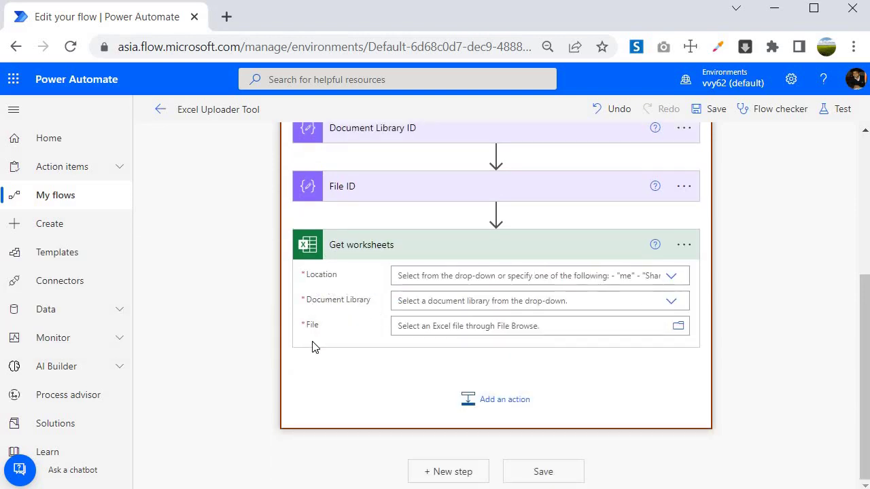
# Set the Get worksheets Location to a custom value with the expression variables('varApplicationContext')?['SiteAddress']
pyautogui.click(670, 277)
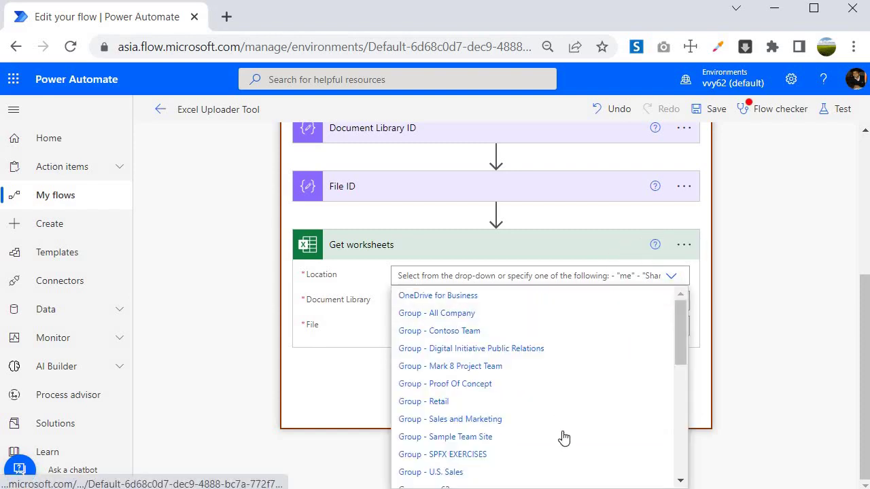
pyautogui.scroll(-10, 564, 456)
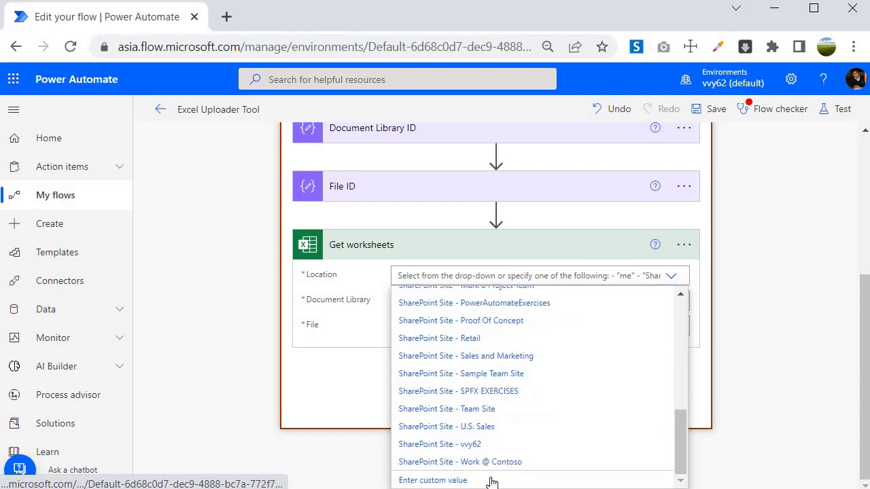
pyautogui.click(452, 480)
pyautogui.click(746, 344)
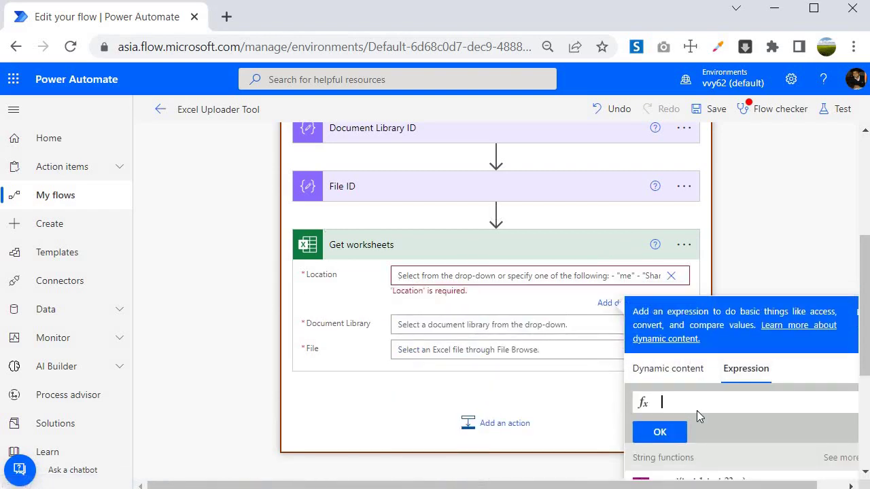
pyautogui.write('variables')
pyautogui.write('(')
pyautogui.write("'va")
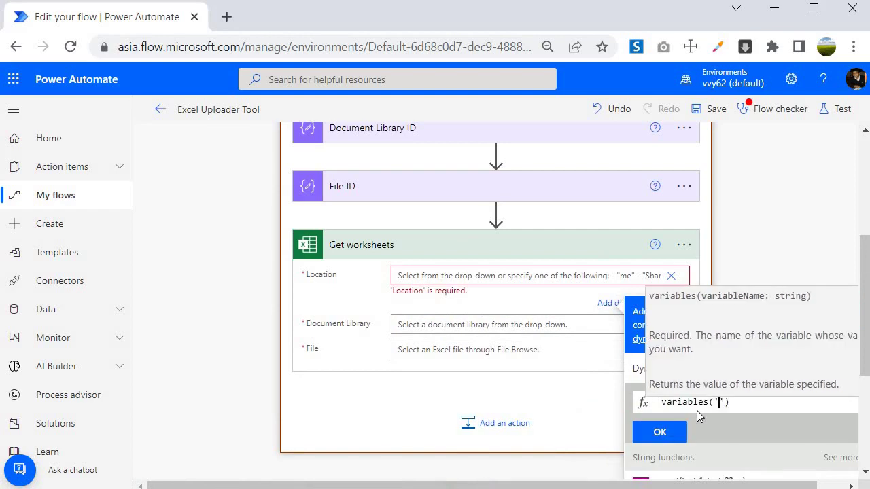
pyautogui.write('rApplication')
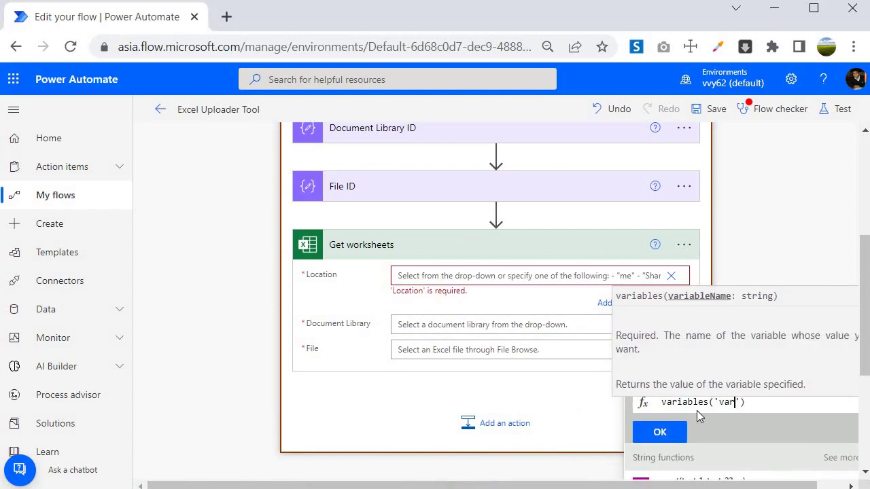
pyautogui.write("Context')?['")
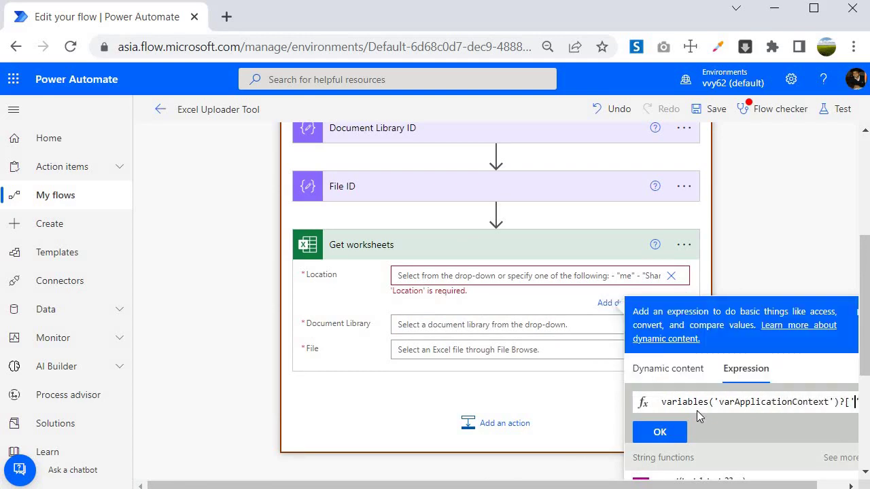
pyautogui.moveTo(826, 484); pyautogui.dragTo(855, 484)
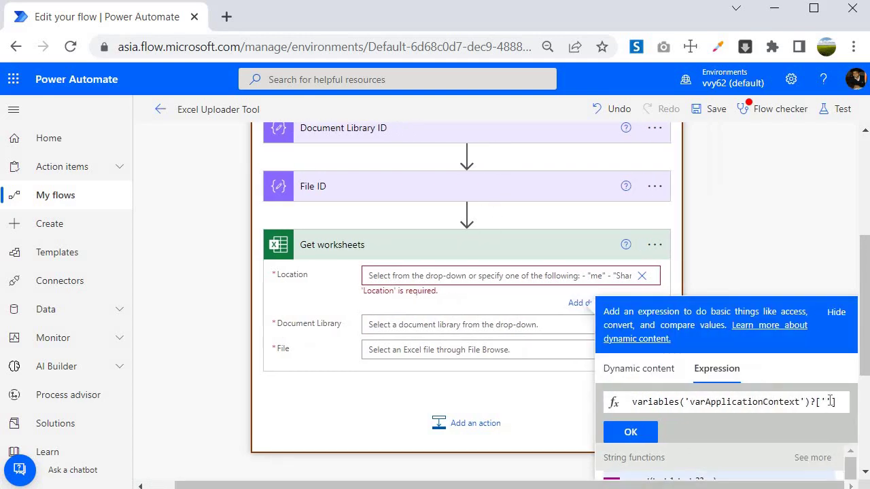
pyautogui.click(830, 402)
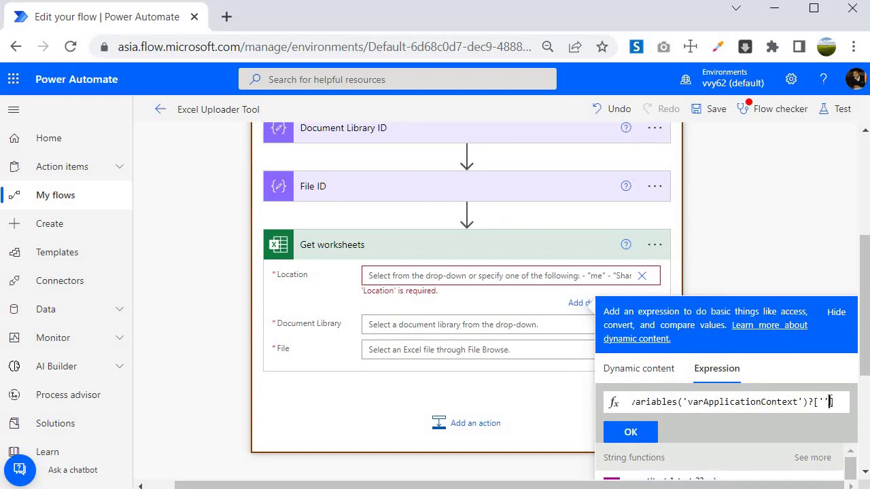
pyautogui.write('SiteAddress')
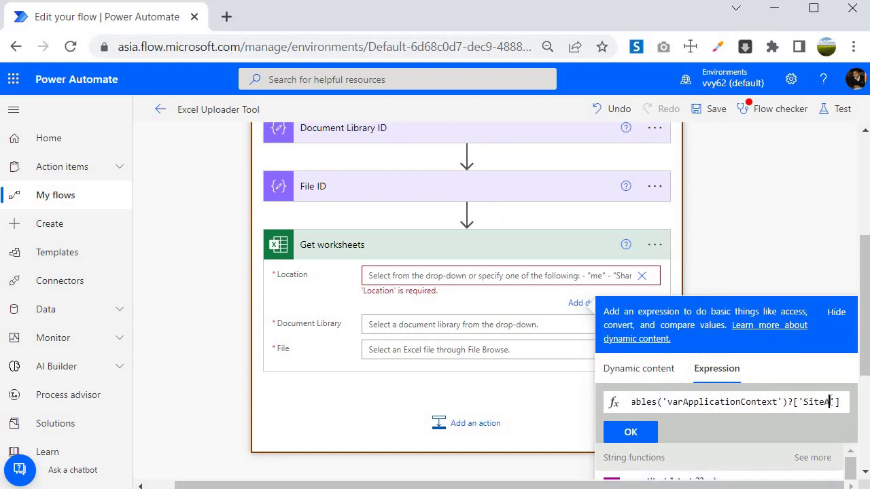
pyautogui.click(631, 432)
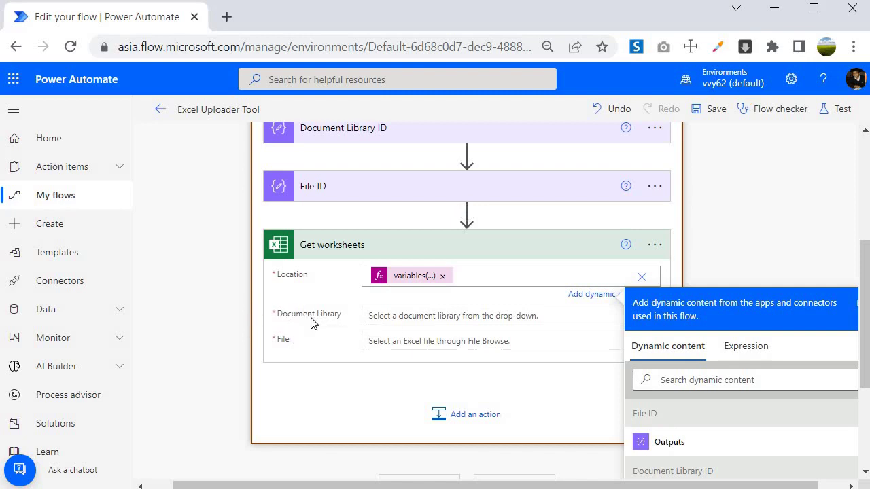
# Set the Get worksheets Document Library to a custom value using the Outputs of the Document Library ID action
pyautogui.scroll(-1, 530, 340)
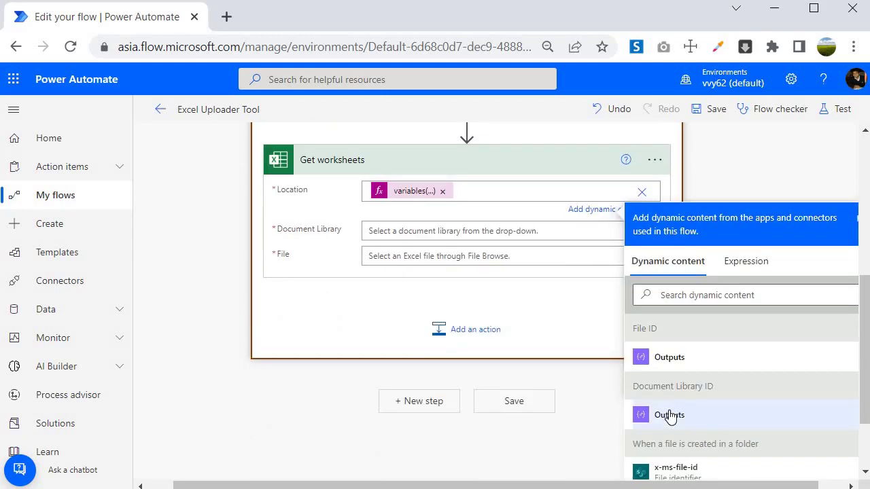
pyautogui.click(435, 232)
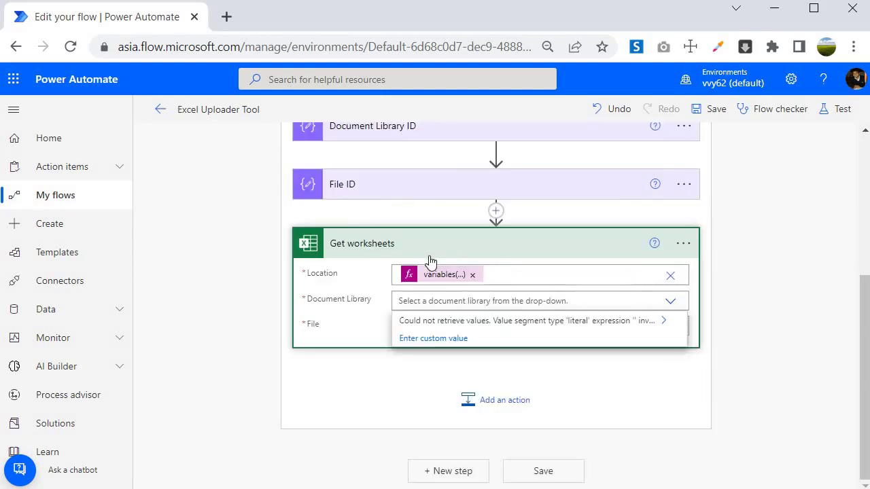
pyautogui.click(452, 344)
pyautogui.scroll(-2, 333, 285)
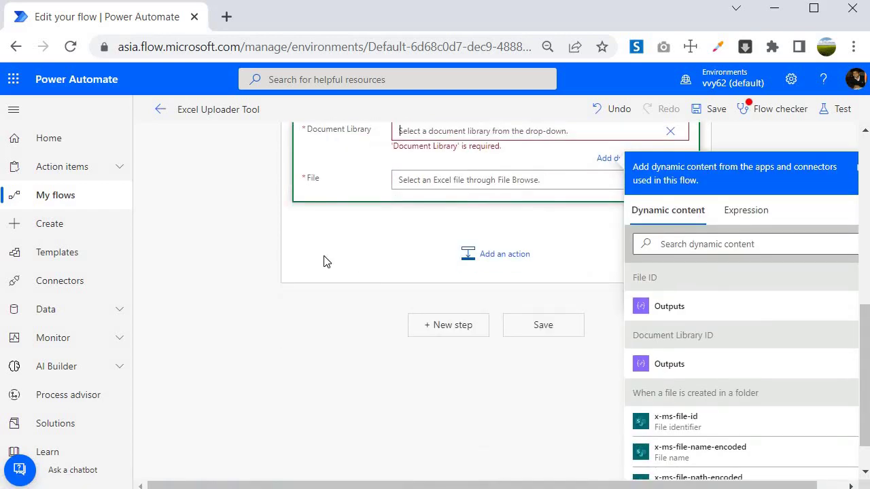
pyautogui.scroll(1, 333, 272)
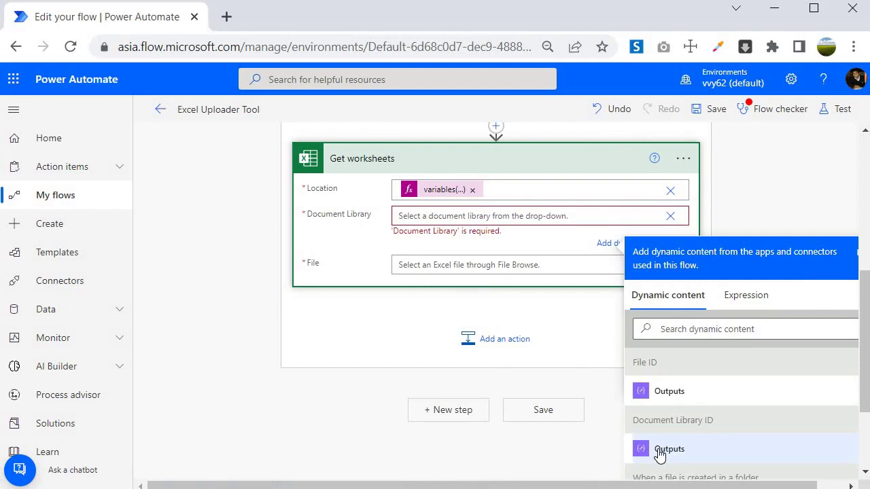
pyautogui.click(659, 450)
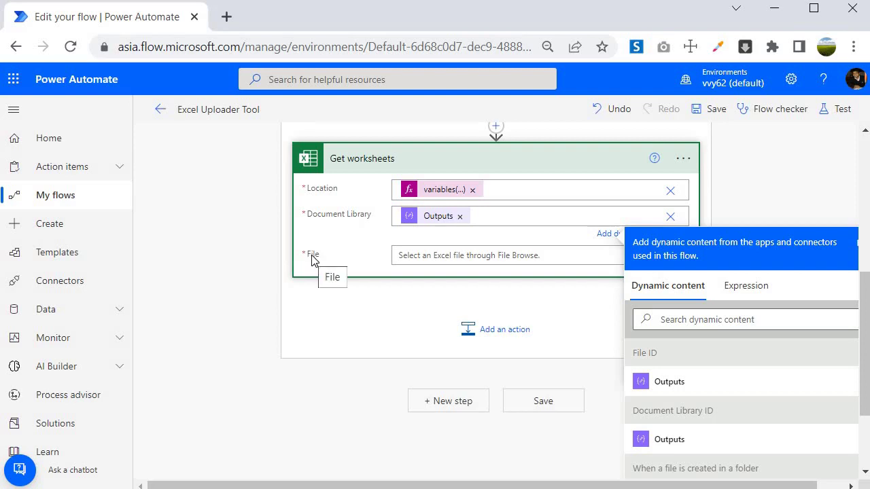
# Set the Get worksheets File to the Outputs of the File ID action and save the flow
pyautogui.click(438, 253)
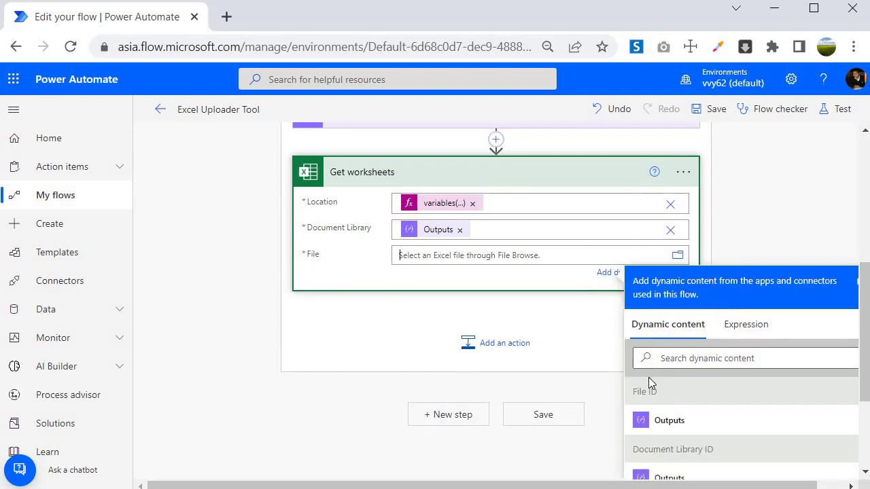
pyautogui.click(670, 421)
pyautogui.click(549, 418)
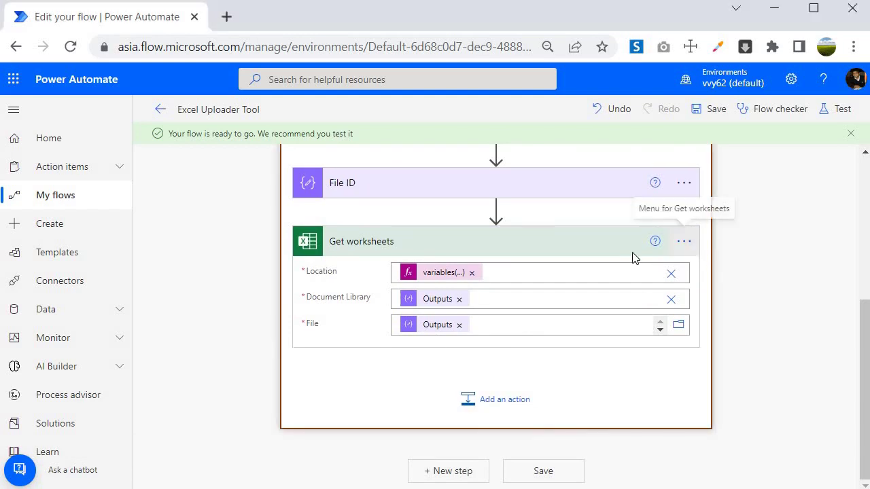
# Rename the Get worksheets action as "Get Uploaded Excel Worksheet"
pyautogui.click(683, 242)
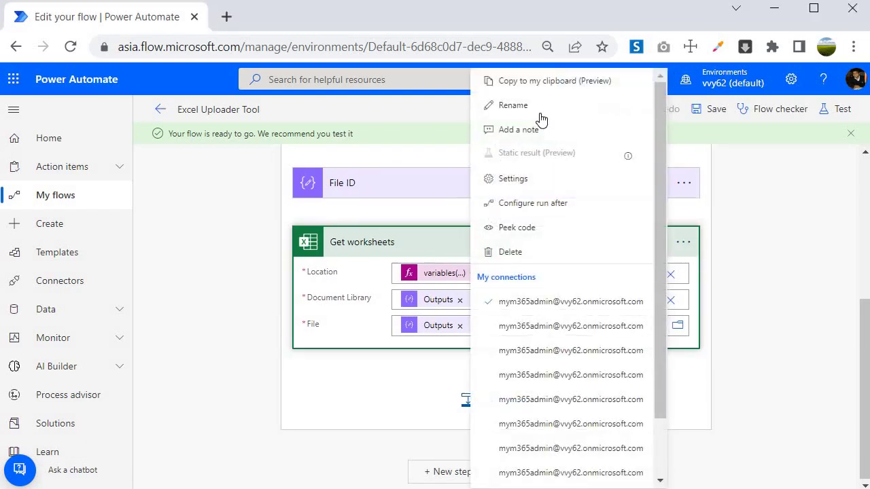
pyautogui.click(543, 129)
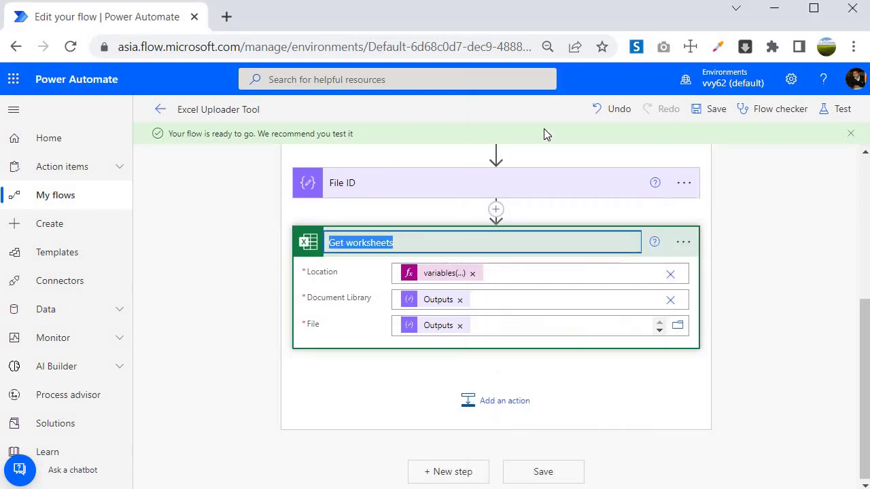
pyautogui.write('Get Uploaded Excel Worksheet')
pyautogui.press('Return')
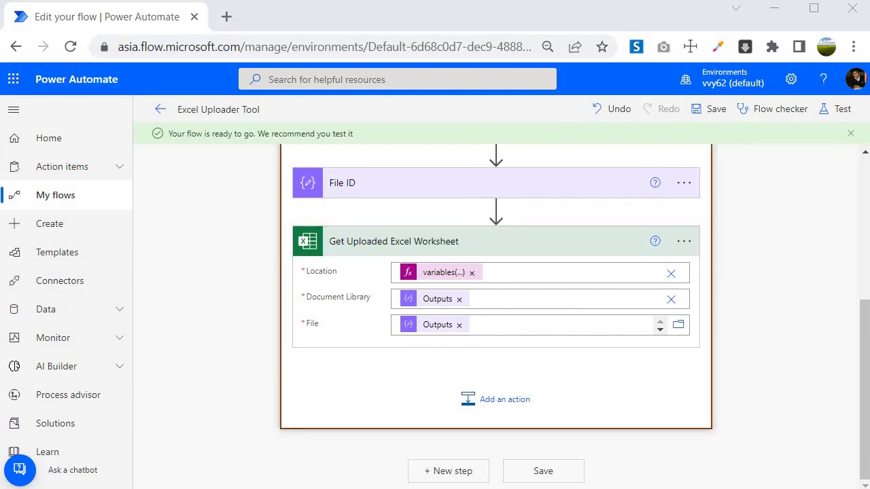
# Add an Excel Online (Business) Create table action after Get Uploaded Excel Worksheet in the ApplicationLogic scope
pyautogui.click(504, 399)
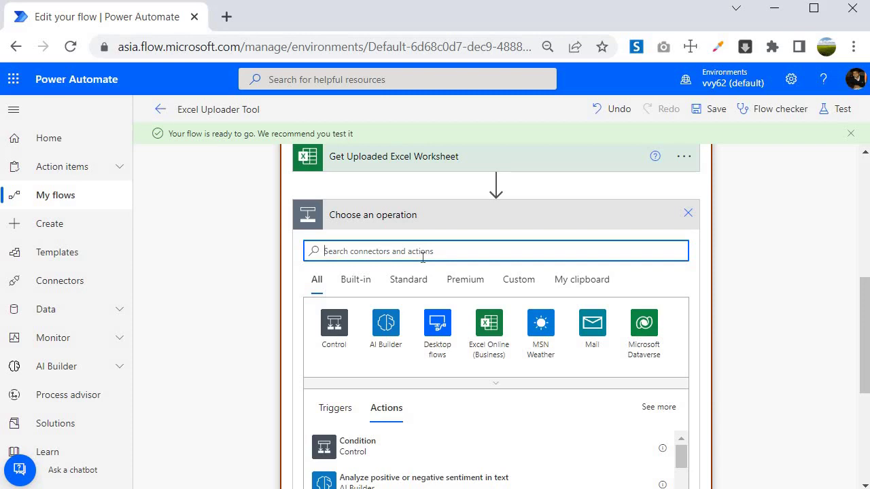
pyautogui.write('create')
pyautogui.click(542, 333)
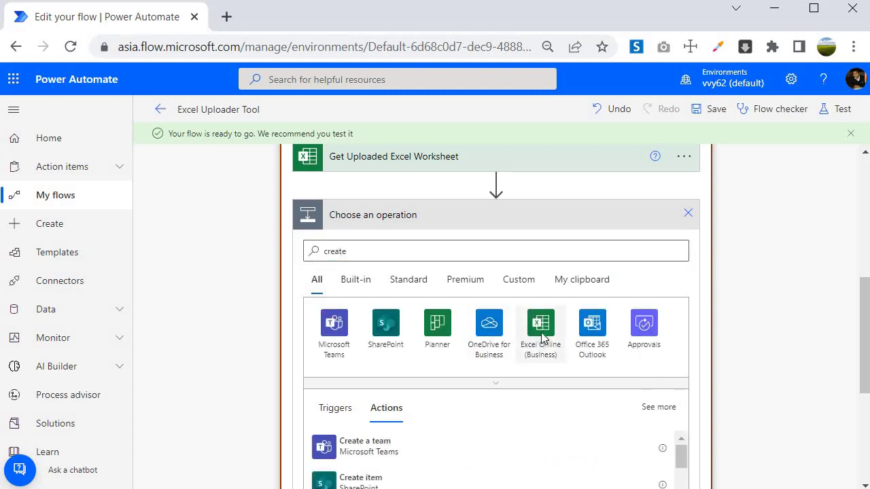
pyautogui.scroll(-2, 612, 365)
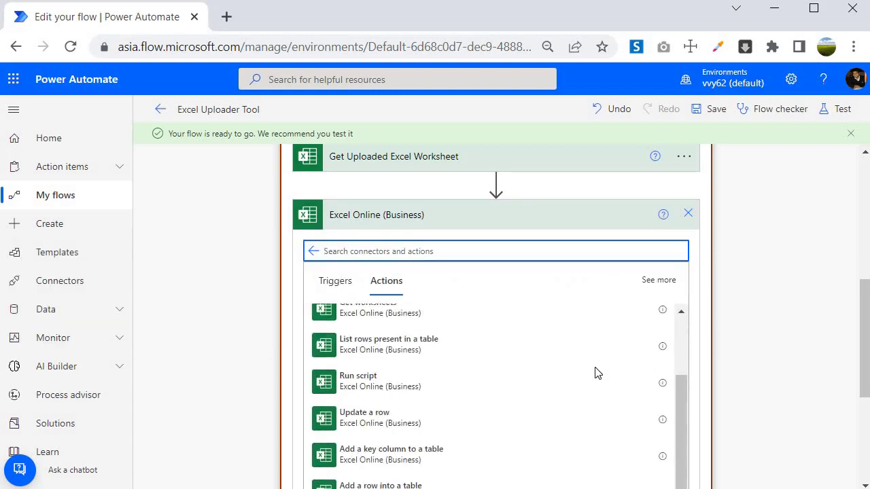
pyautogui.scroll(-2, 596, 369)
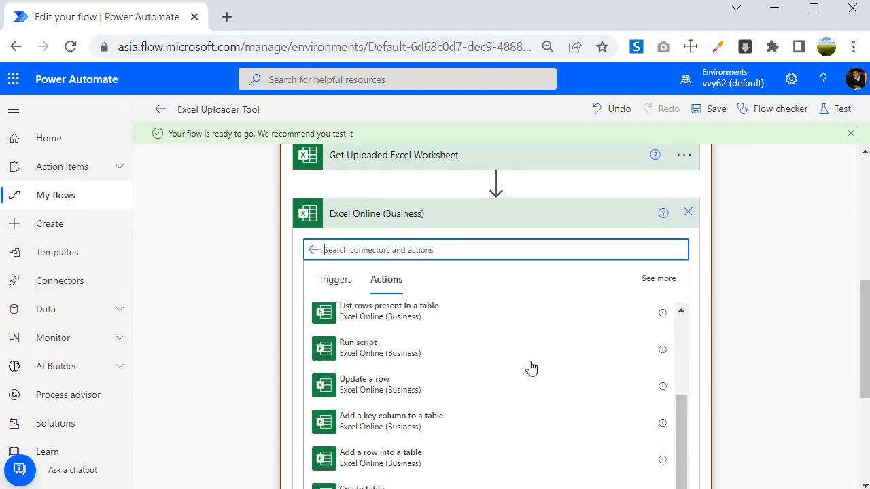
pyautogui.scroll(-3, 490, 354)
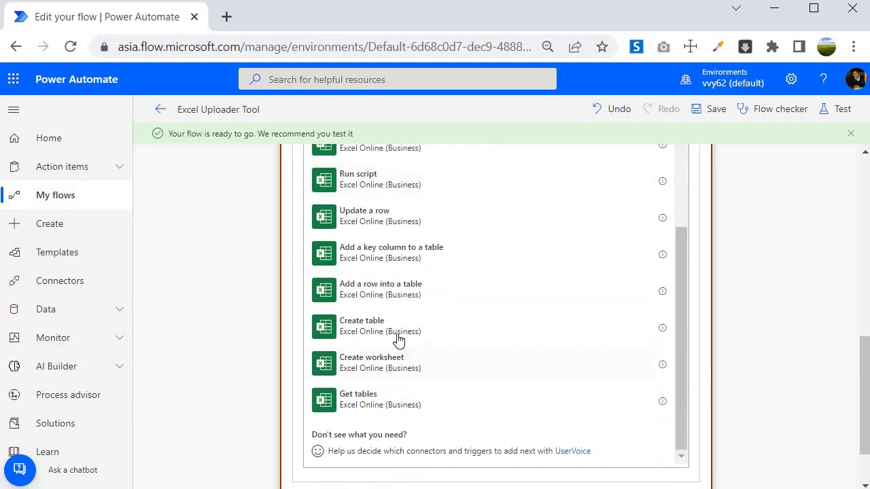
pyautogui.click(362, 331)
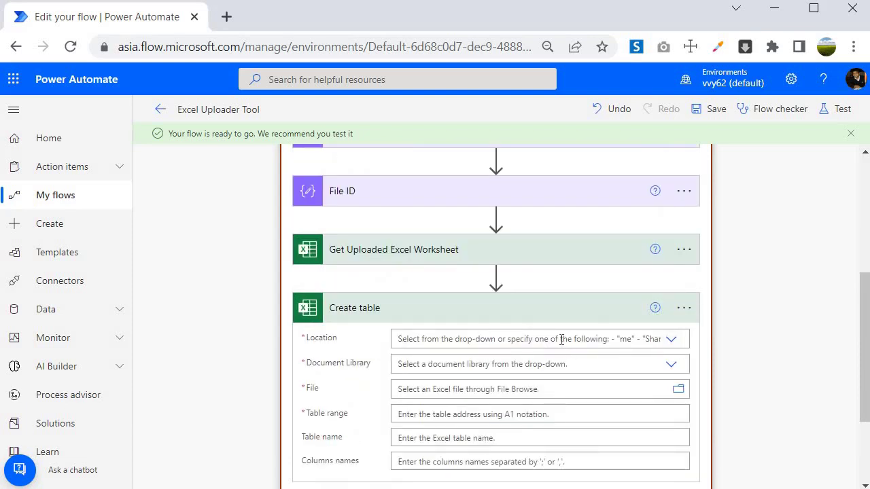
# Set the Create table Location to a custom value with the expression variables('varApplicationContext')?['SiteAddress']
pyautogui.click(562, 340)
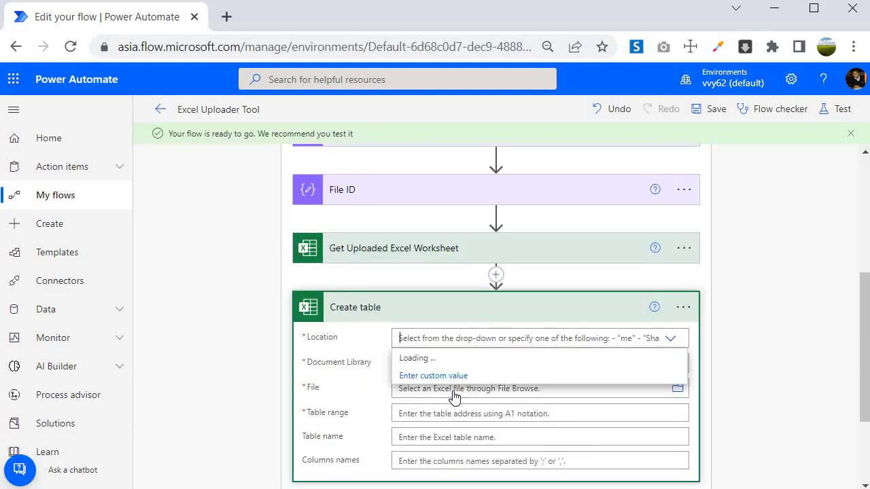
pyautogui.scroll(-5, 563, 447)
pyautogui.scroll(-2, 438, 417)
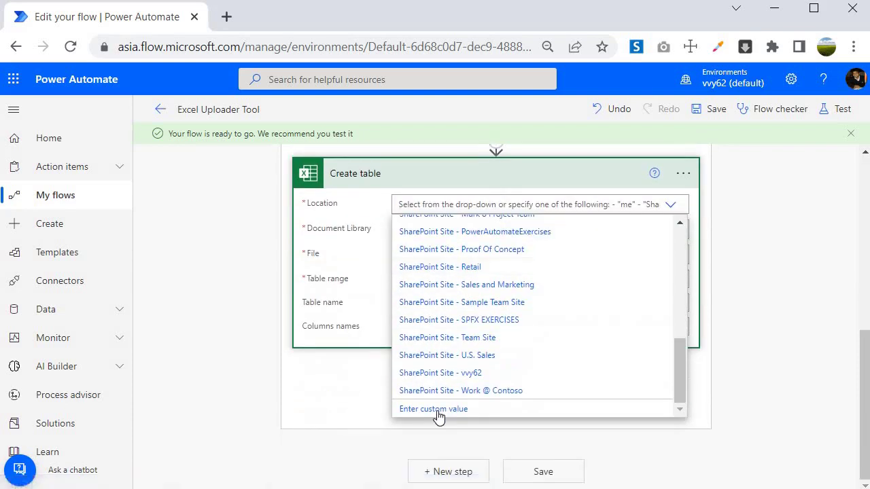
pyautogui.click(439, 411)
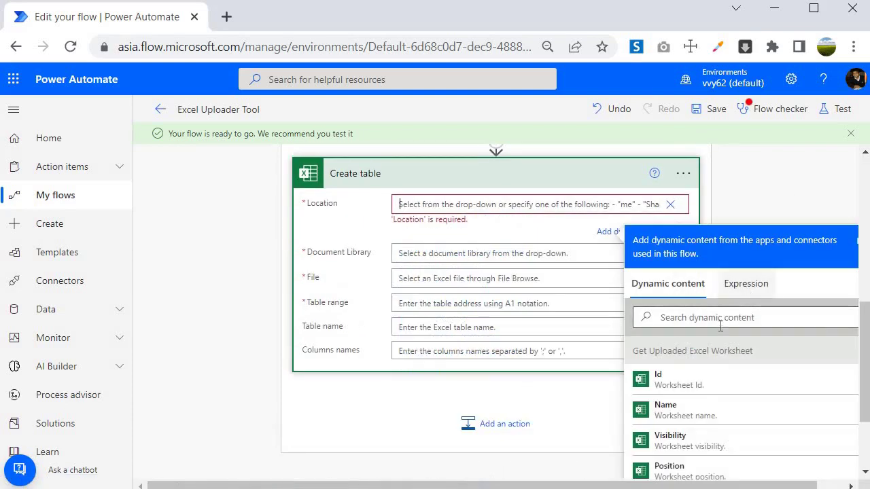
pyautogui.click(745, 283)
pyautogui.write('var')
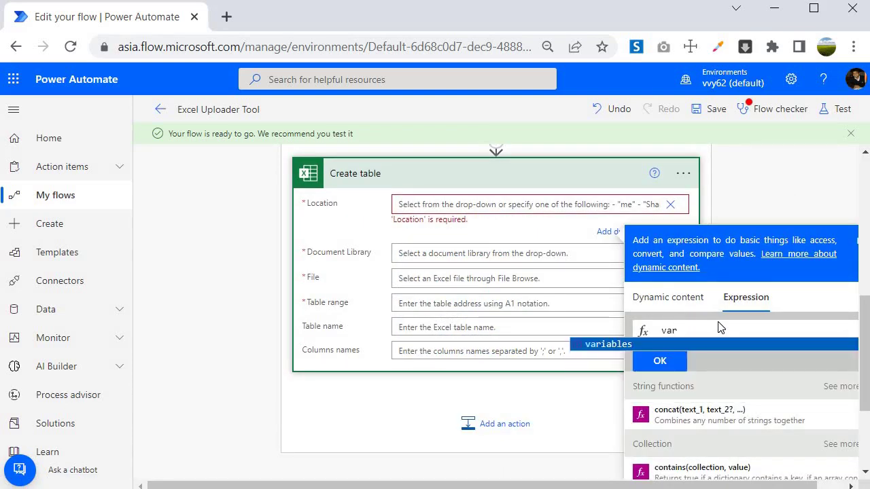
pyautogui.press('Return')
pyautogui.write("('varAp")
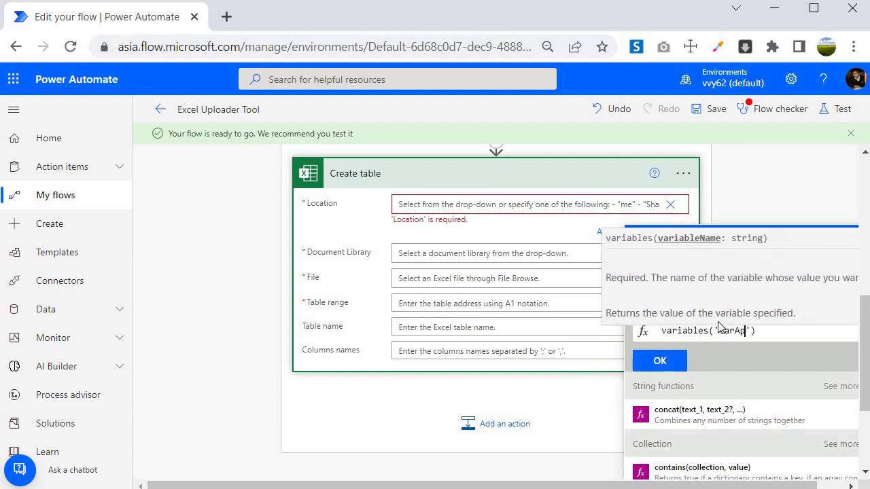
pyautogui.write('plicationConte')
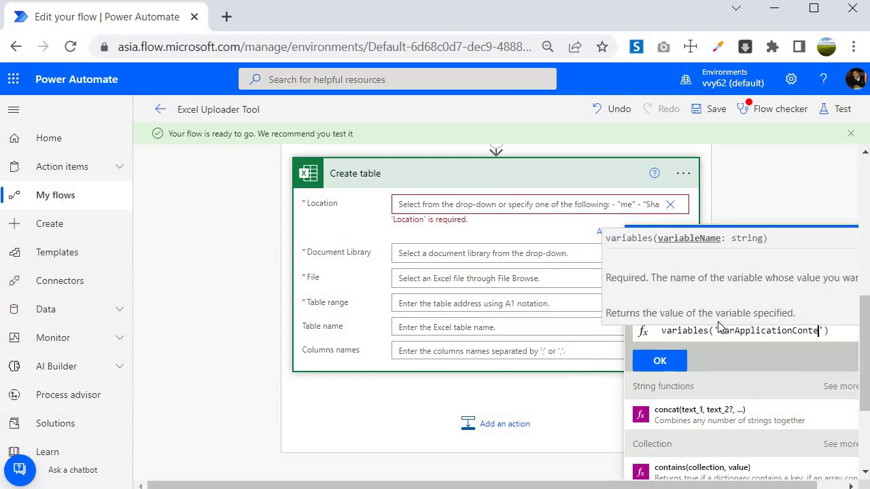
pyautogui.write("xt')")
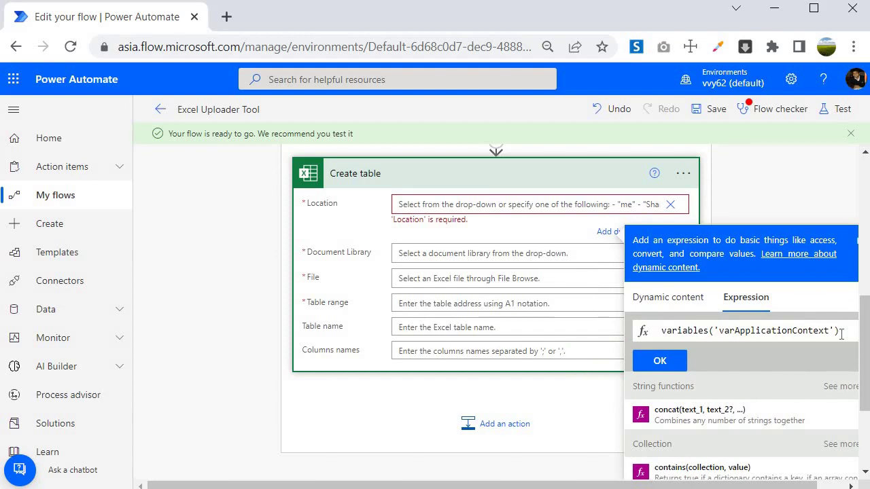
pyautogui.write("?['SiteAddress")
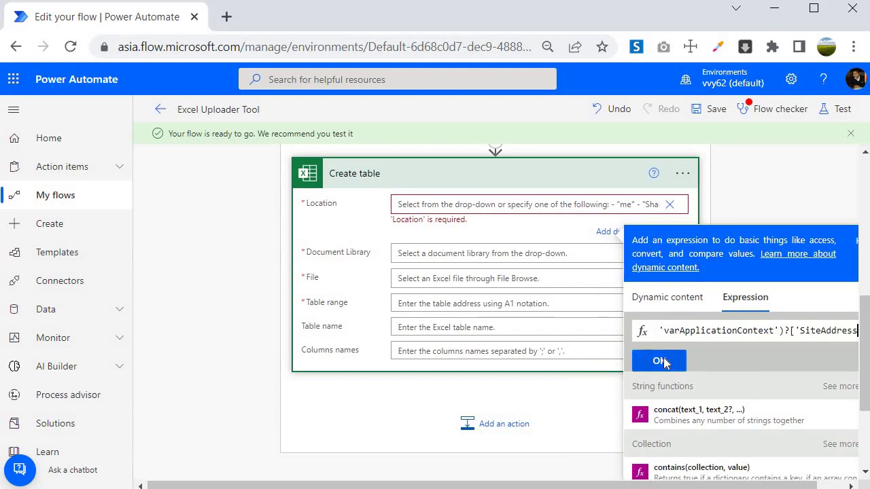
pyautogui.click(663, 364)
# Set the Create table Document Library to a custom value using the Outputs of the Document Library ID action
pyautogui.click(417, 245)
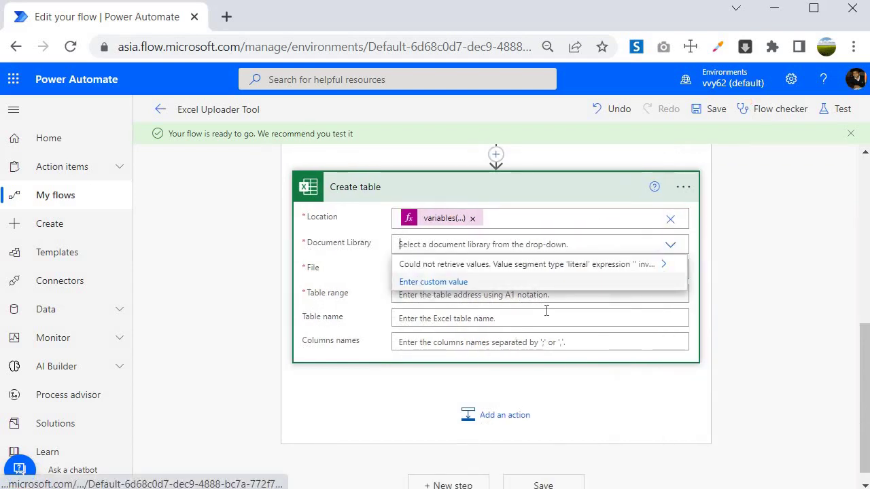
pyautogui.click(537, 281)
pyautogui.scroll(-3, 816, 367)
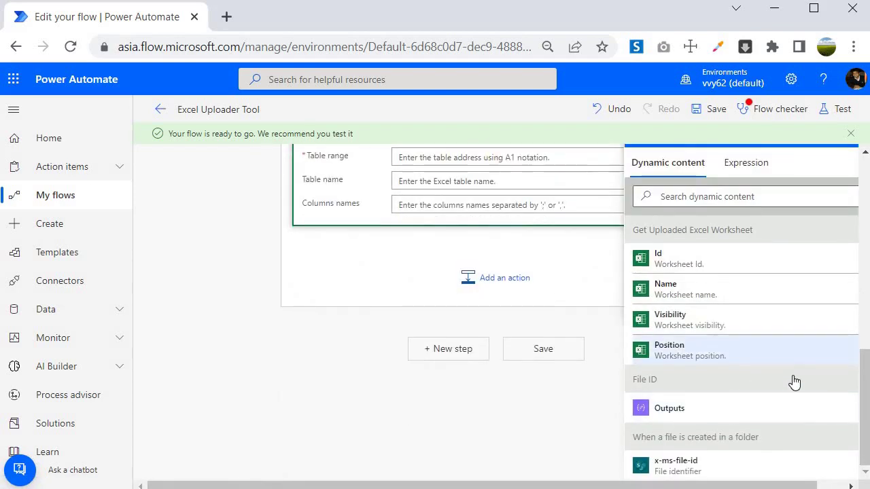
pyautogui.scroll(-5, 793, 382)
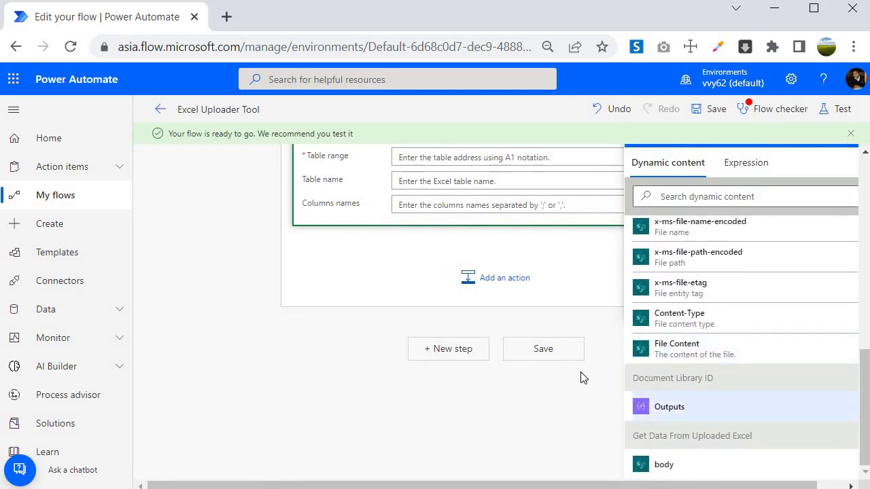
pyautogui.scroll(6, 302, 305)
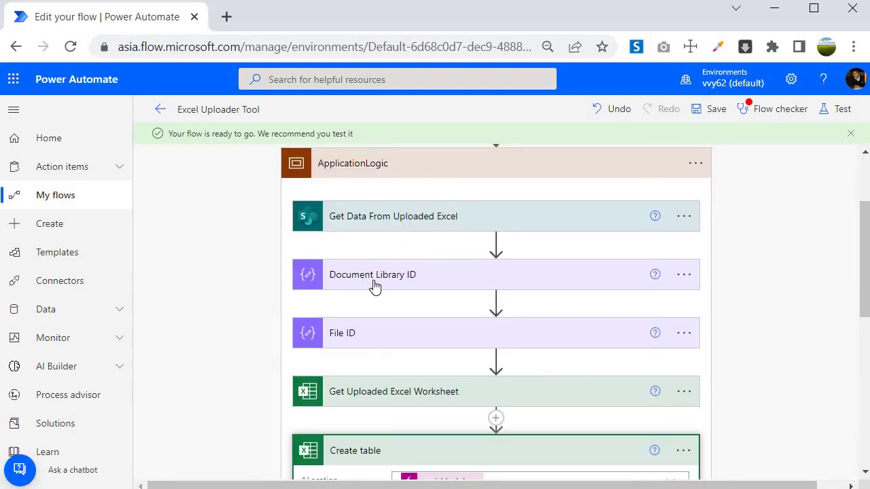
pyautogui.scroll(-5, 548, 308)
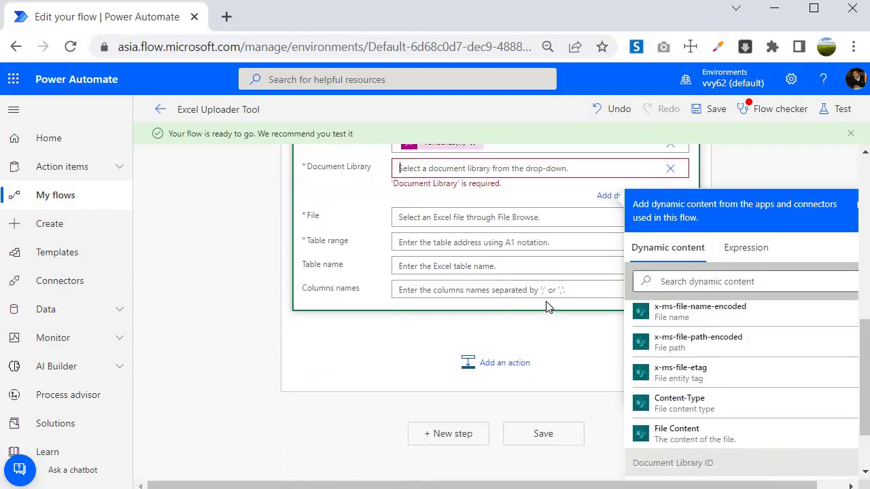
pyautogui.scroll(-2, 548, 308)
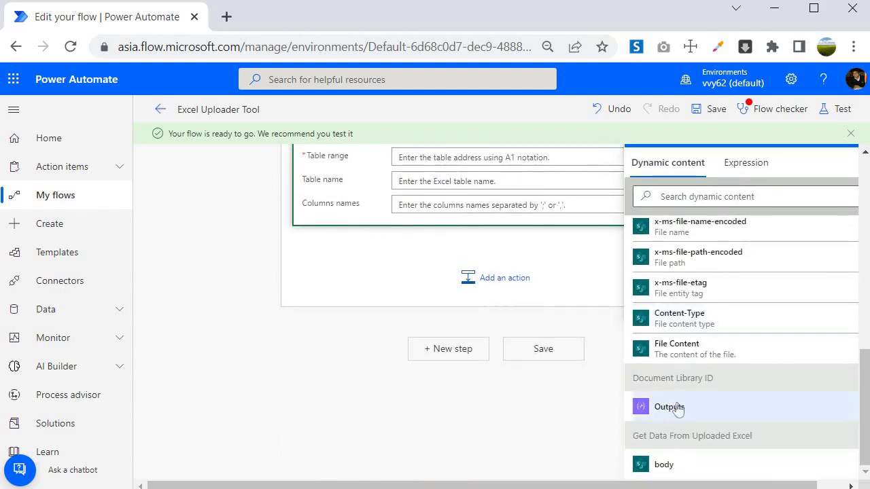
pyautogui.scroll(1, 305, 307)
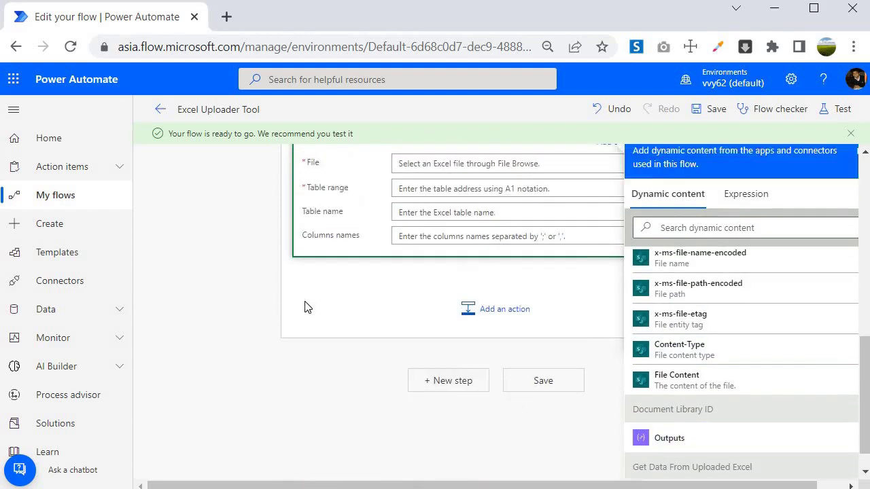
pyautogui.scroll(3, 305, 307)
# Set the Create table File to the Outputs of the File ID action
pyautogui.click(419, 301)
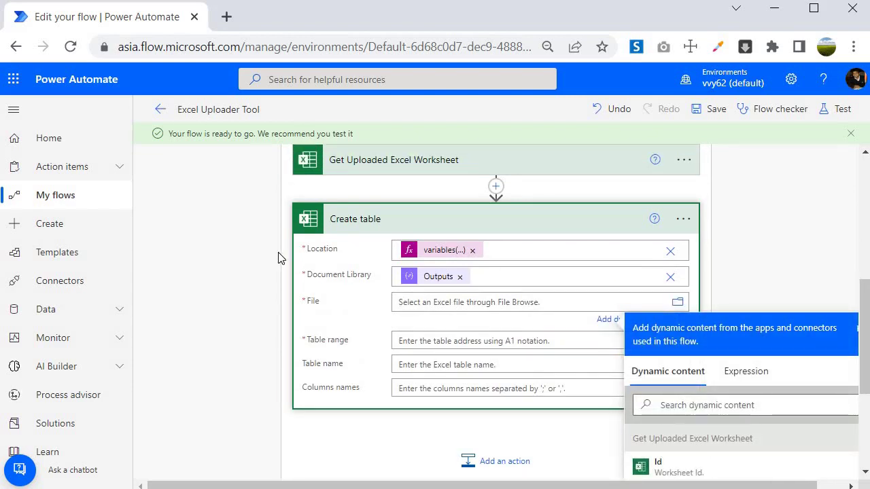
pyautogui.scroll(-4, 287, 283)
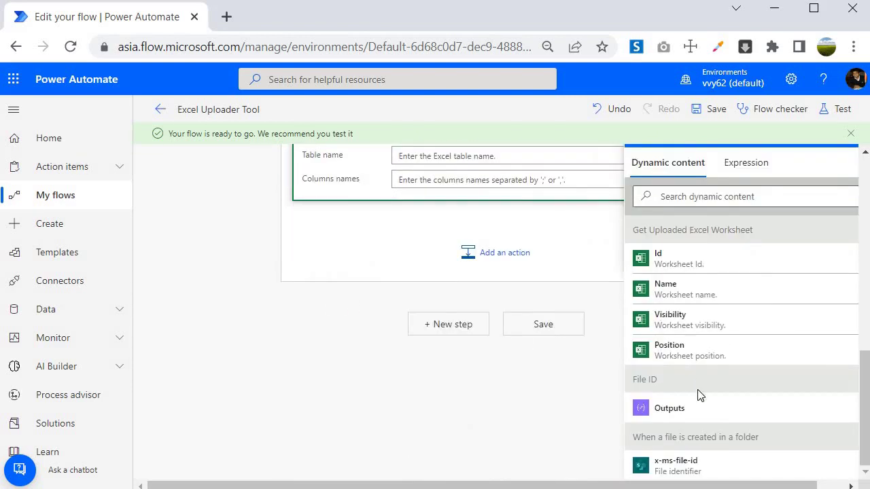
pyautogui.scroll(1, 360, 297)
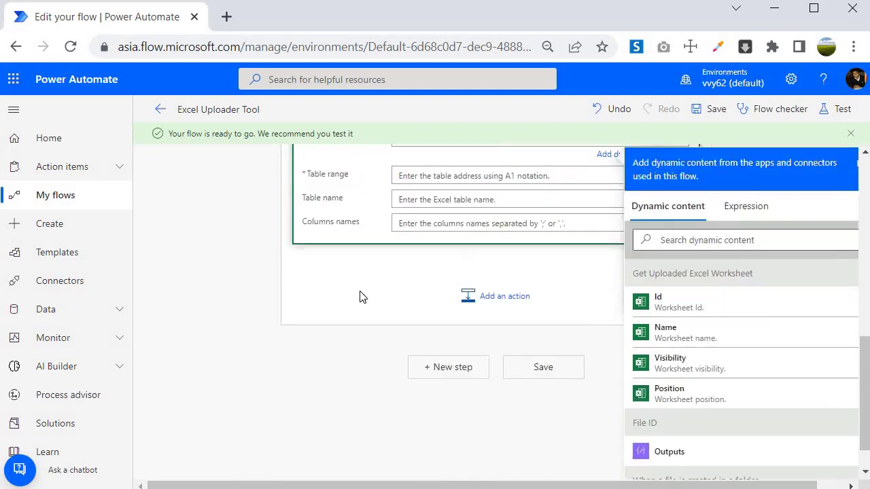
pyautogui.scroll(5, 360, 298)
pyautogui.scroll(-2, 408, 383)
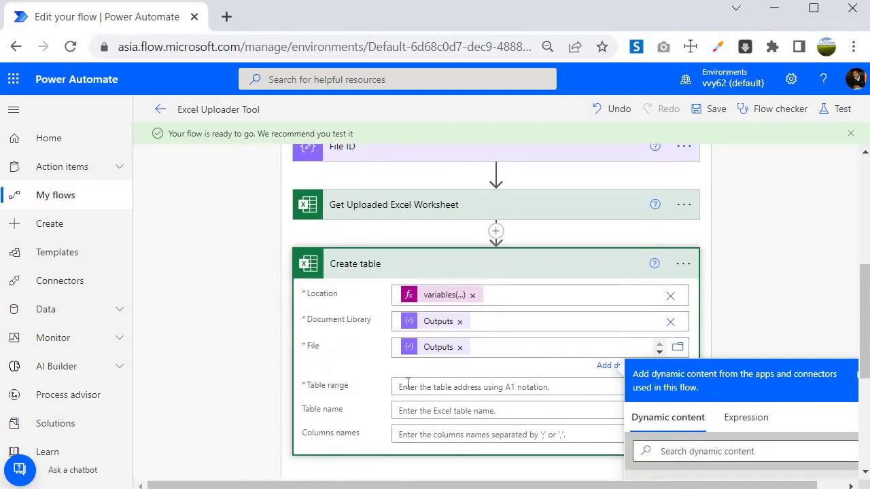
# Expand the Application Context action to check the TableRange key in its object value
pyautogui.scroll(5, 346, 383)
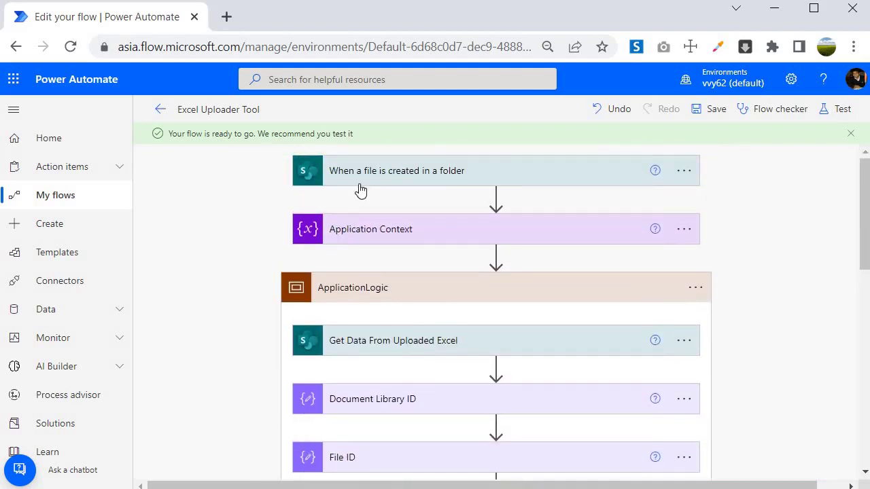
pyautogui.click(361, 178)
pyautogui.click(350, 174)
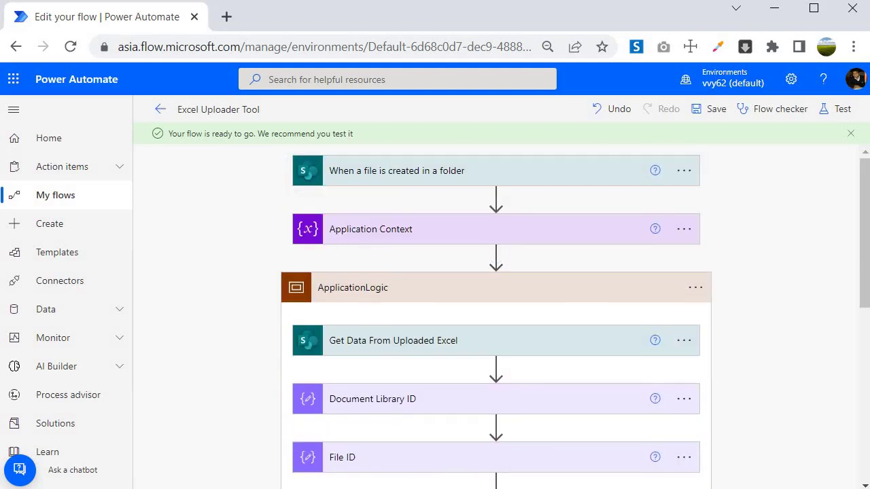
pyautogui.click(341, 238)
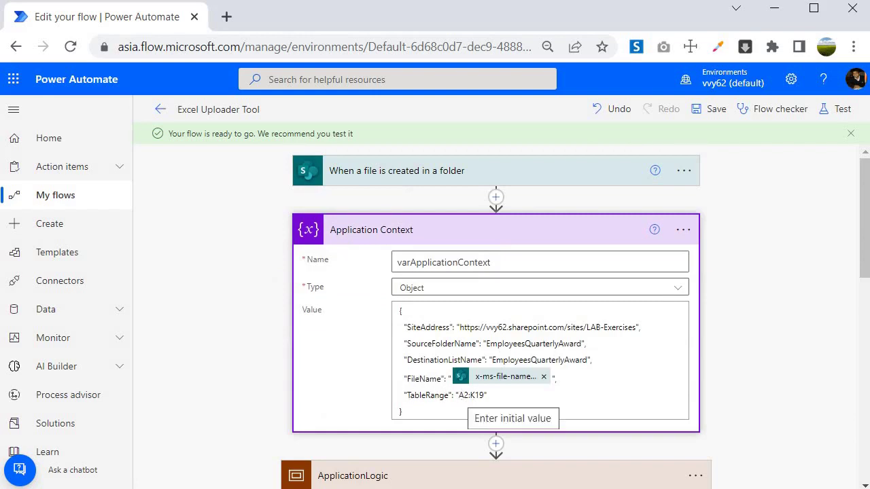
# Set the Create table Table range to the expression variables('varApplicationContext')?['TableRange']
pyautogui.scroll(-5, 340, 361)
pyautogui.scroll(-5, 270, 360)
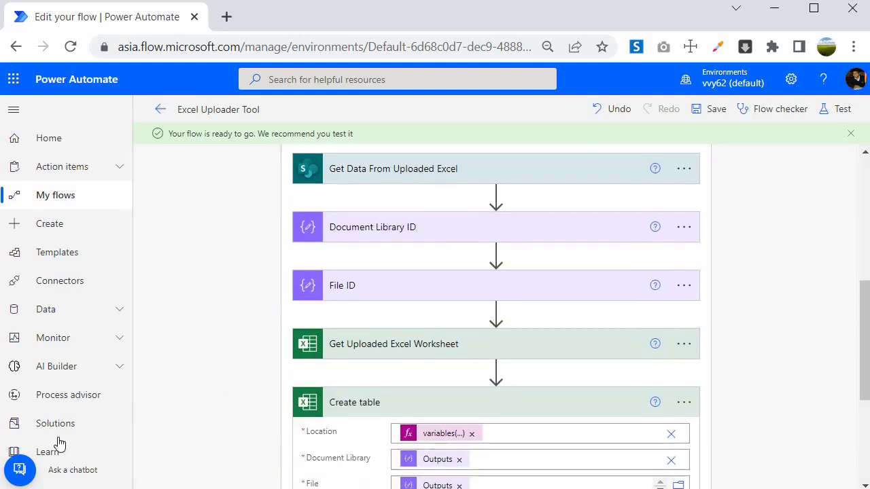
pyautogui.click(453, 282)
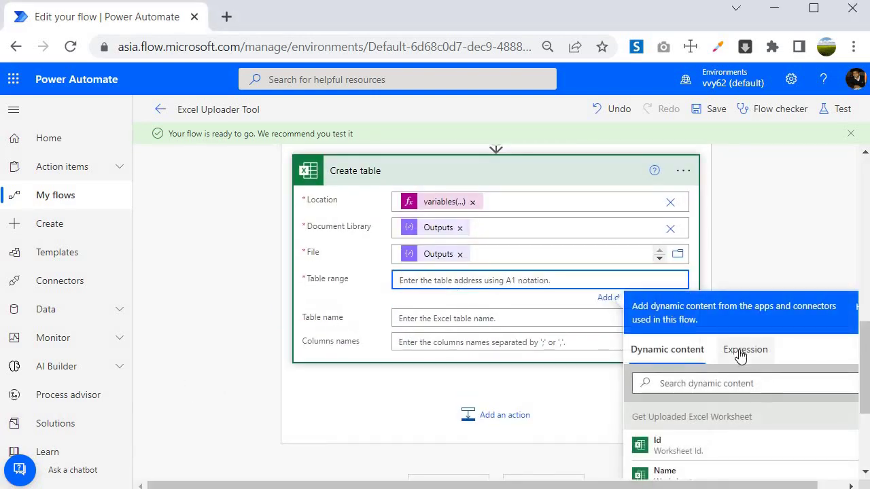
pyautogui.click(741, 364)
pyautogui.write('var')
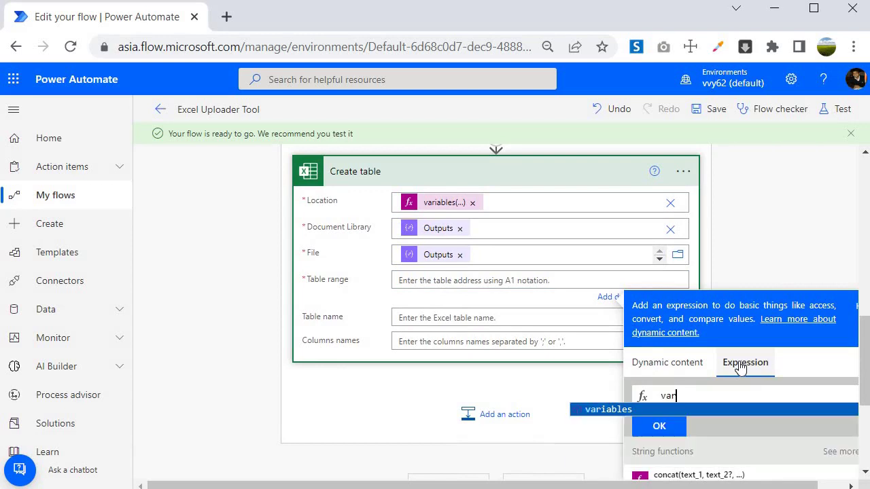
pyautogui.write("iables('varApplica")
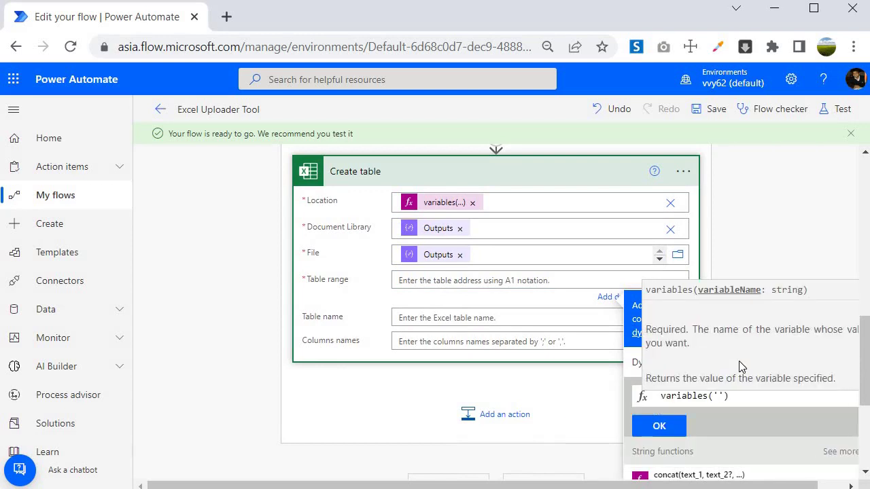
pyautogui.write('tionContext')
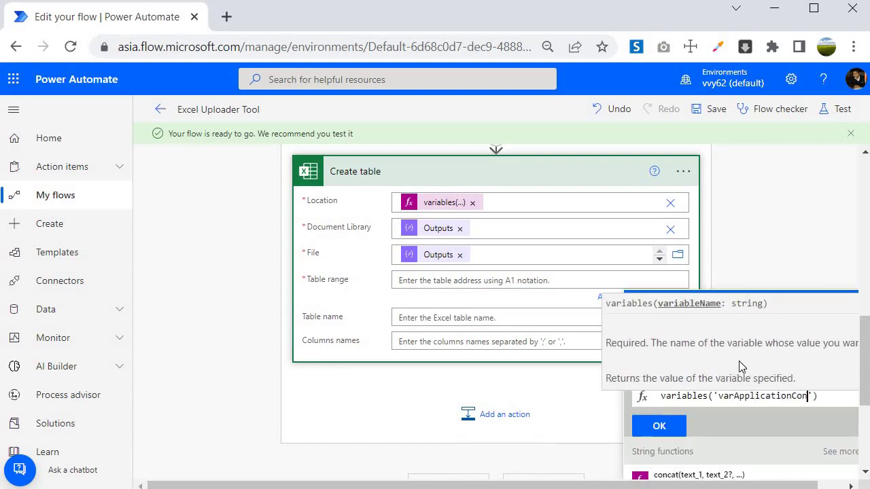
pyautogui.write('?')
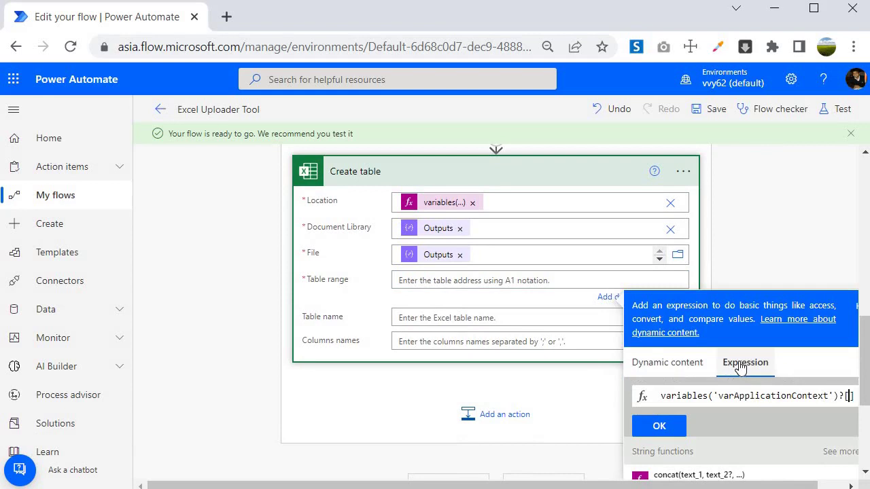
pyautogui.write("['Table")
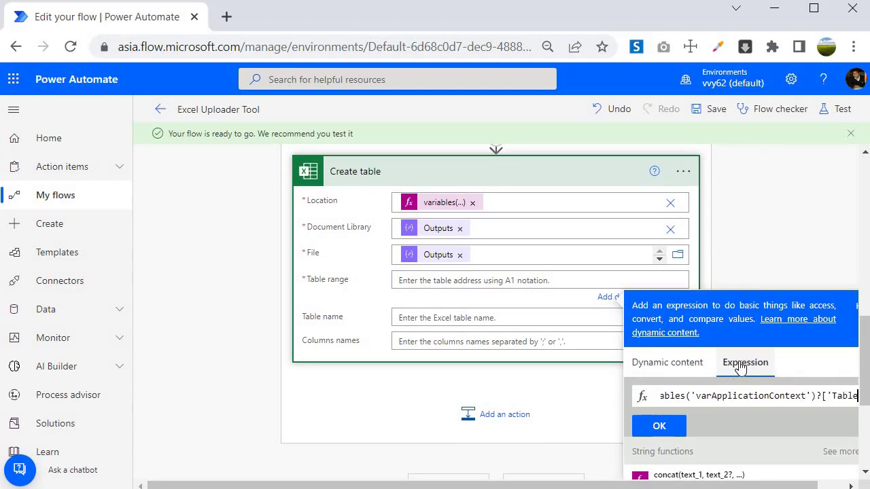
pyautogui.write("Range'")
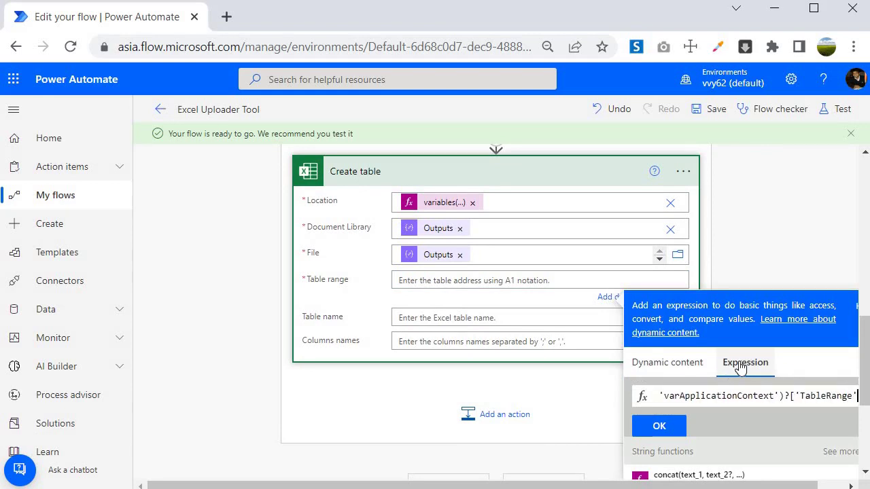
pyautogui.write(']')
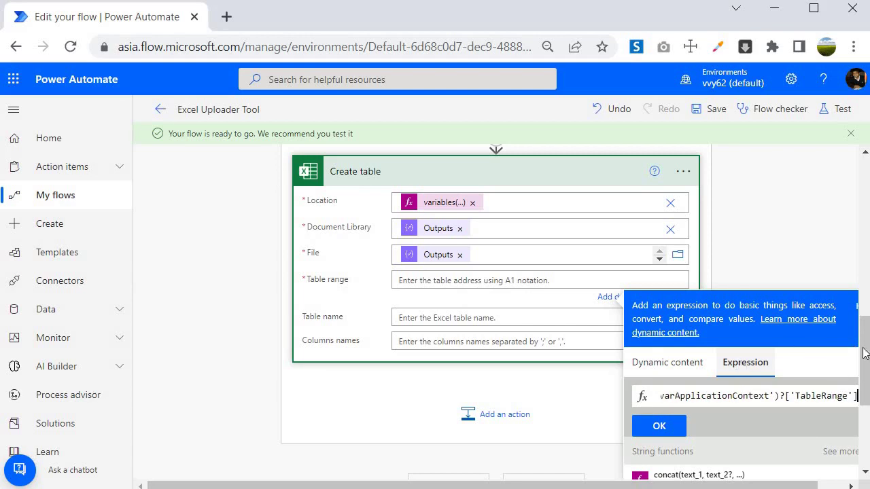
pyautogui.click(659, 426)
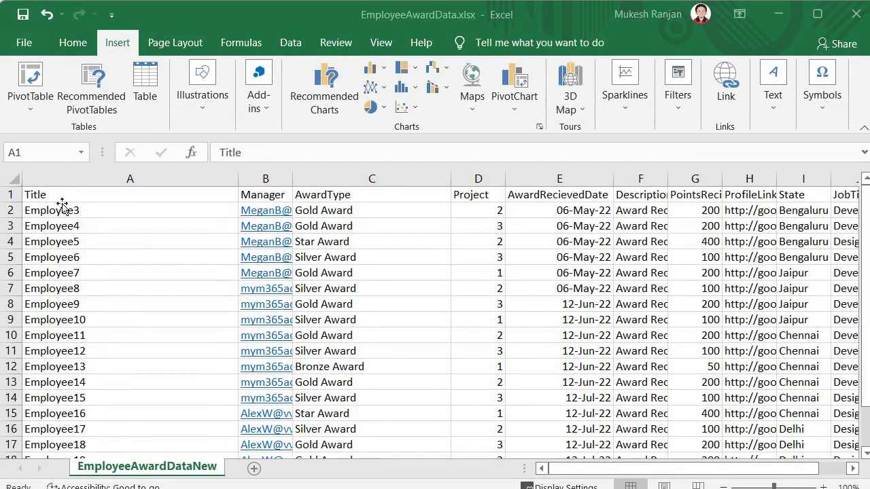
# Switch to EmployeeAwardData.xlsx in Excel and select cells A1:K19 to examine the data range for the table
pyautogui.click(64, 191)
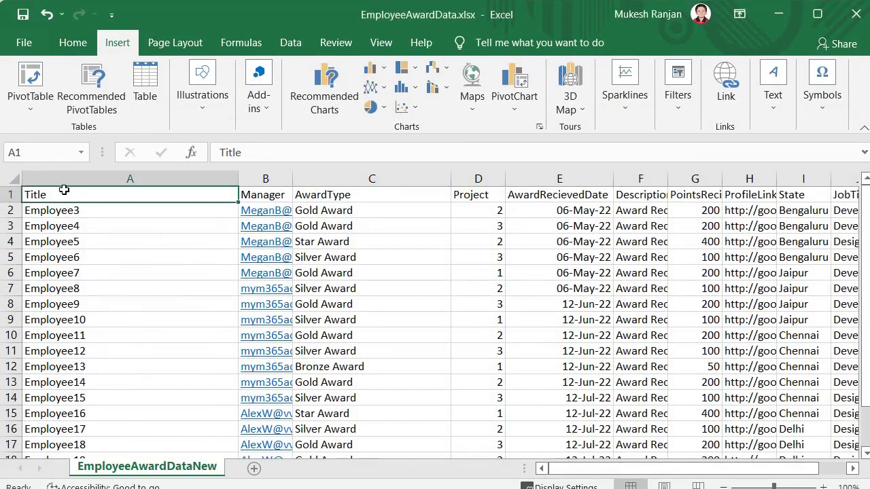
pyautogui.moveTo(87, 237); pyautogui.dragTo(689, 363)
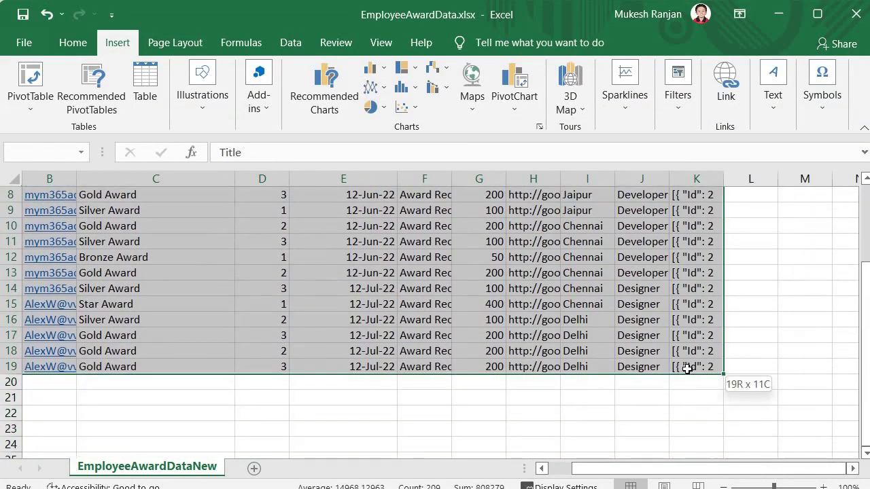
pyautogui.moveTo(734, 472); pyautogui.dragTo(711, 472)
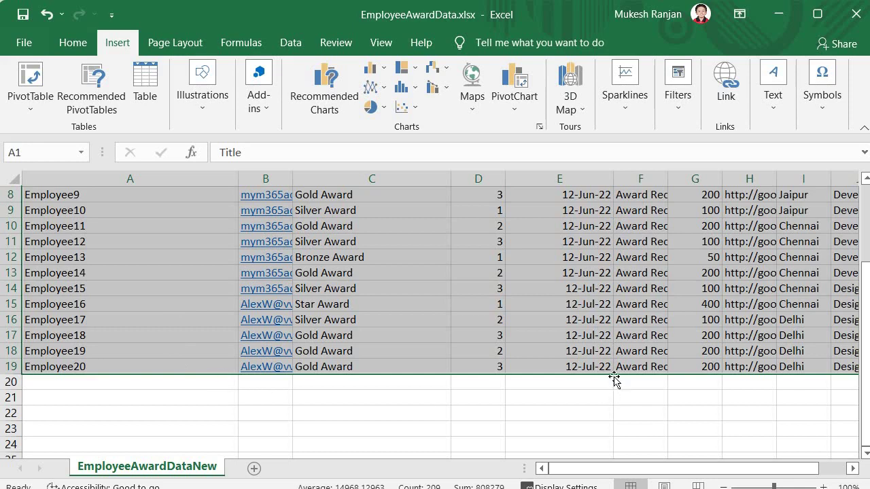
pyautogui.moveTo(624, 474)
pyautogui.mouseDown()
pyautogui.moveTo(645, 474)
pyautogui.moveTo(624, 474)
pyautogui.mouseUp()
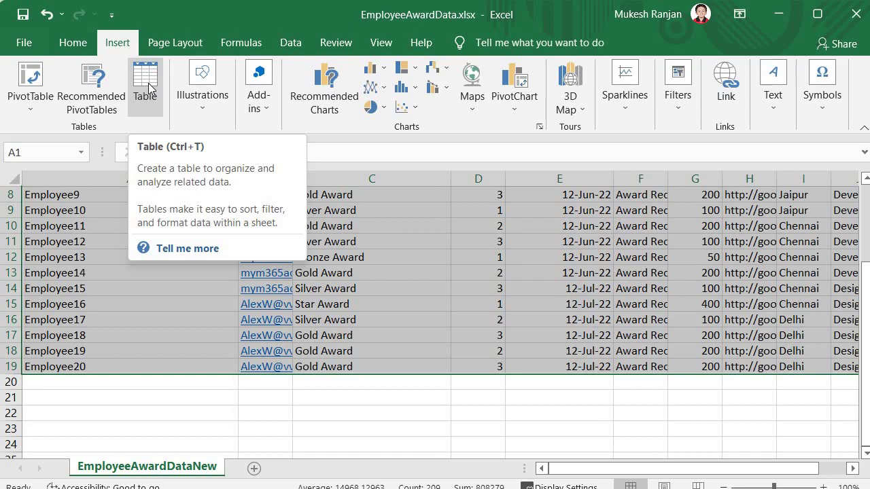
pyautogui.scroll(3, 123, 210)
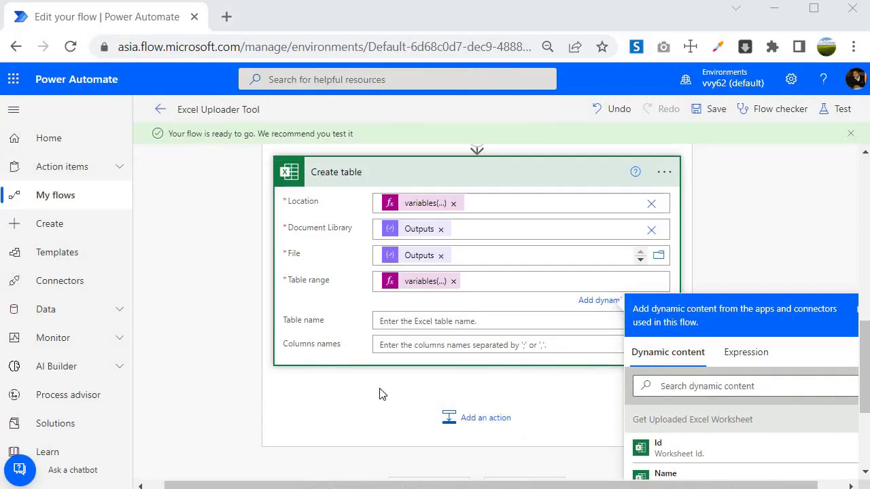
# Back in the Power Automate flow, add an Excel Online (Business) Get tables action after Create table in the ApplicationLogic scope
pyautogui.scroll(-2, 469, 253)
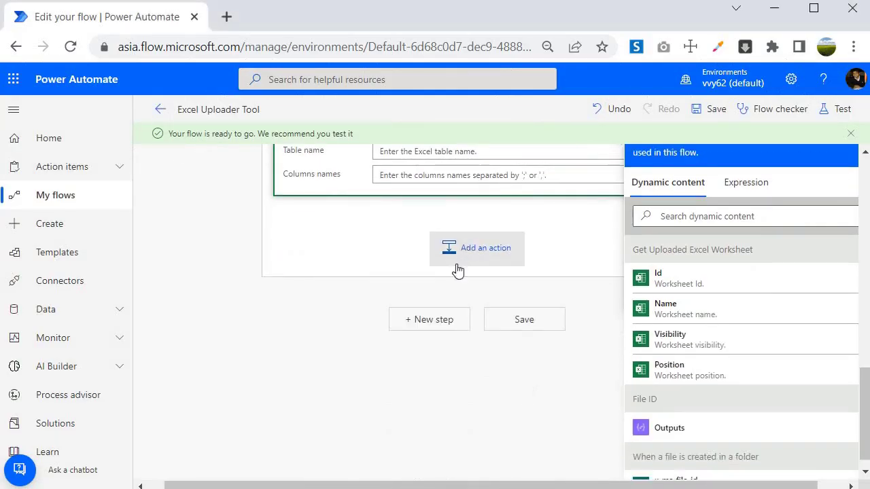
pyautogui.click(463, 257)
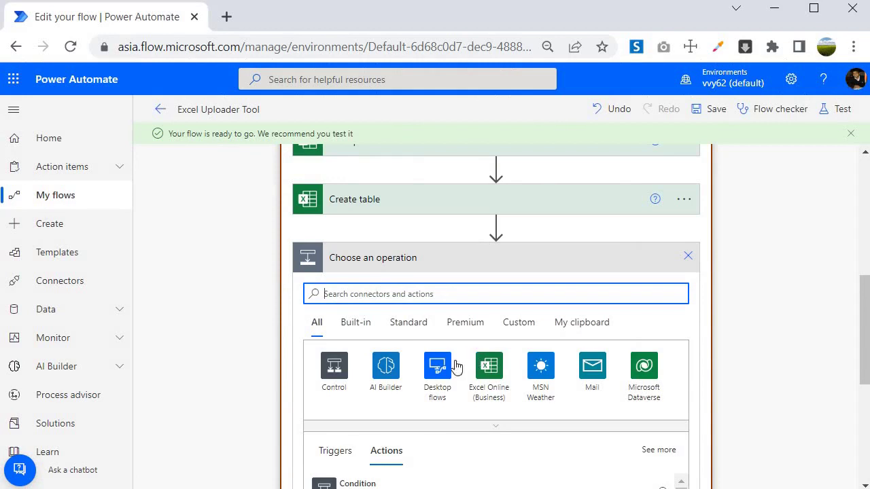
pyautogui.click(486, 370)
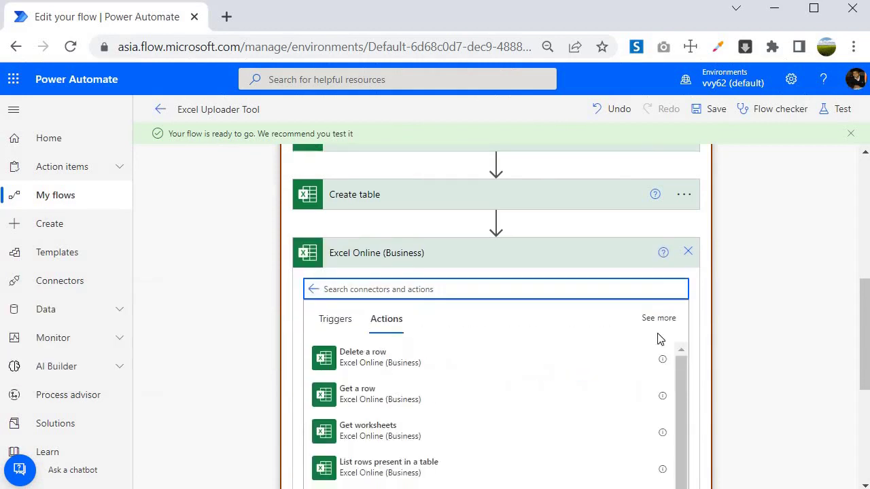
pyautogui.scroll(-5, 501, 350)
pyautogui.scroll(-5, 435, 367)
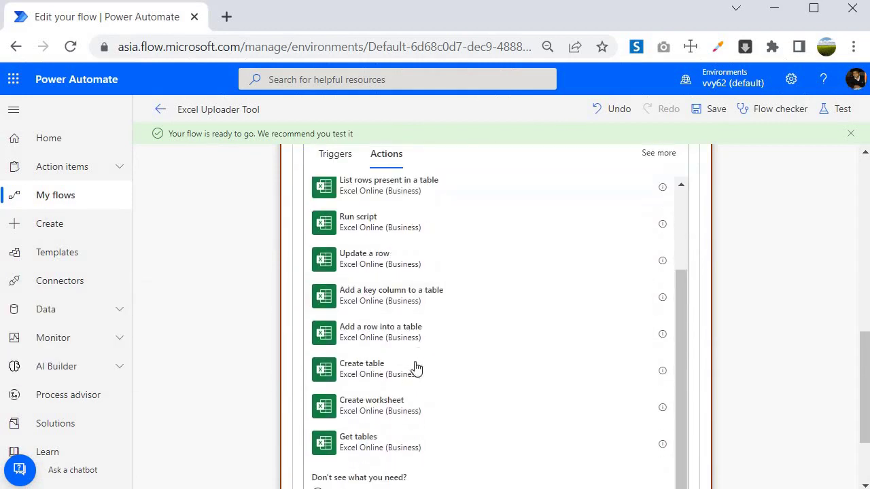
pyautogui.click(361, 361)
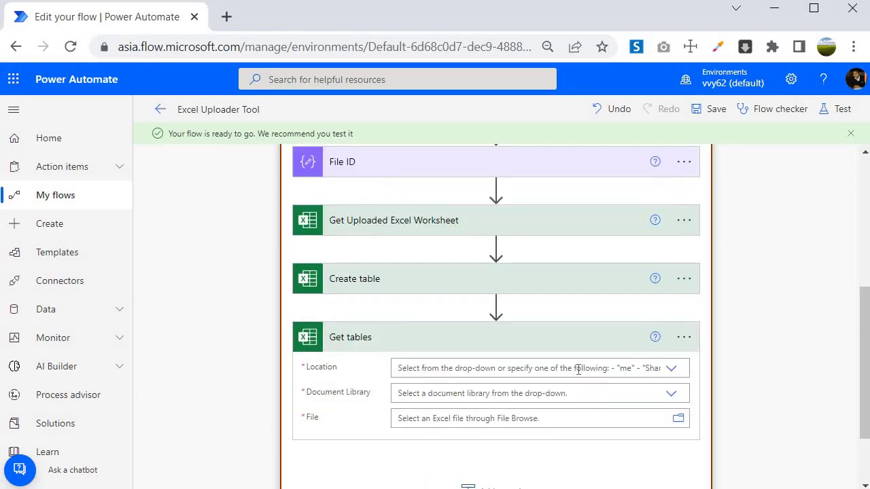
# Set the Get tables Location to a custom value with the expression variables('varApplicationContex')?['SiteAddress']
pyautogui.click(671, 368)
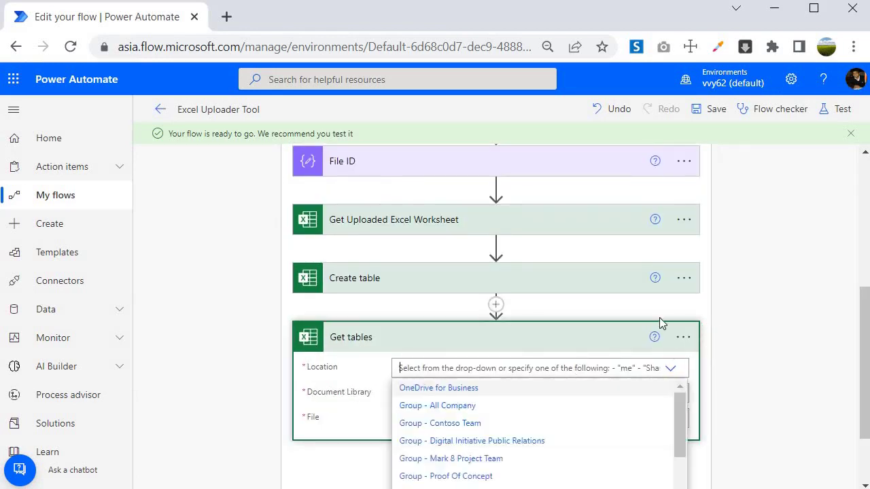
pyautogui.scroll(-5, 628, 372)
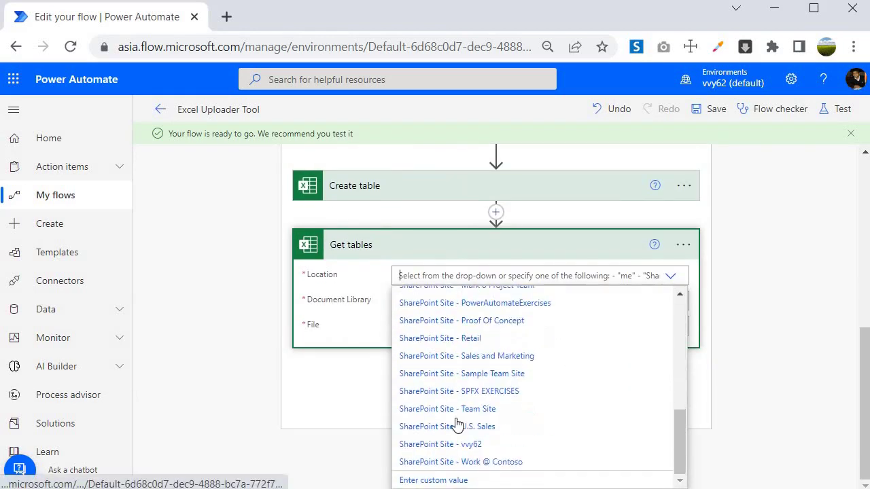
pyautogui.click(414, 480)
pyautogui.click(742, 357)
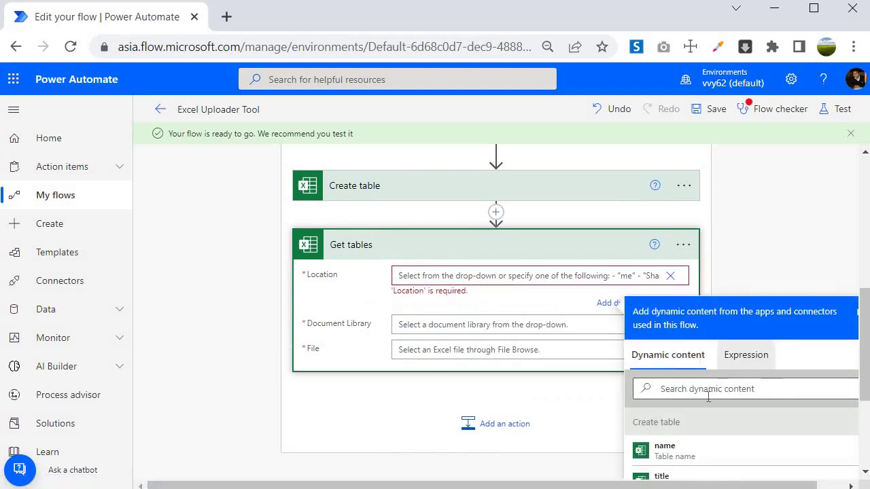
pyautogui.write('var')
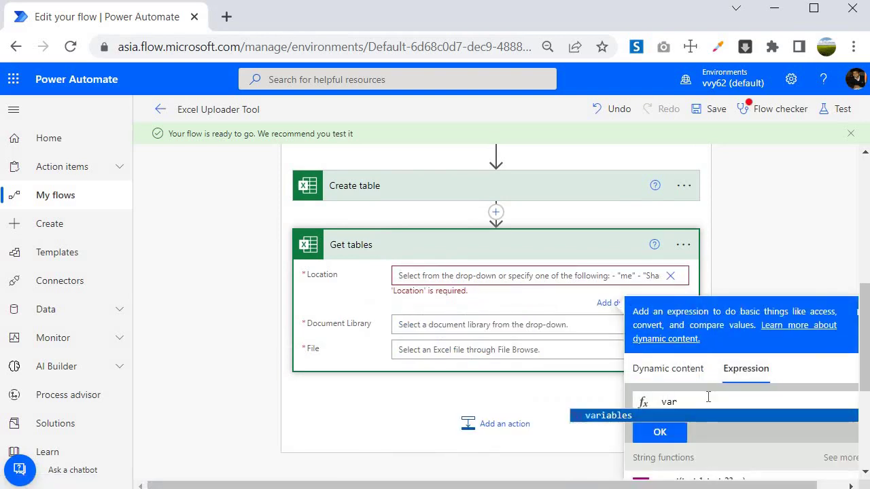
pyautogui.press('Tab')
pyautogui.write("('")
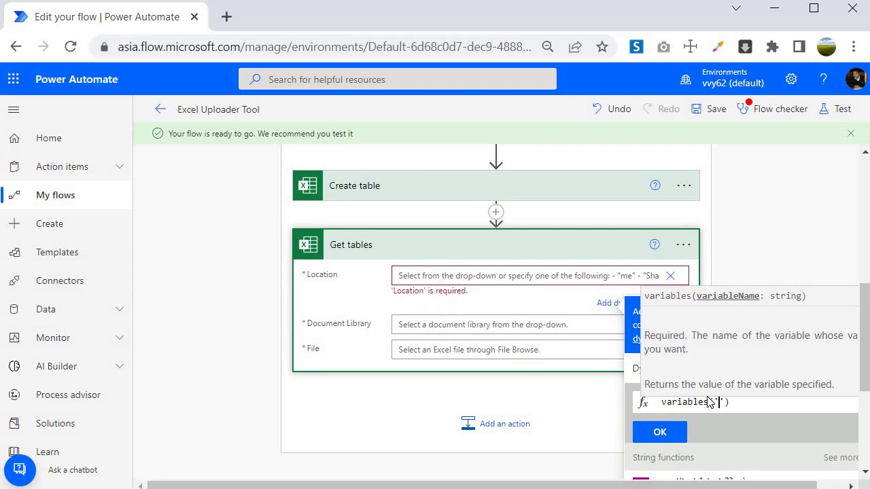
pyautogui.write('varAppl')
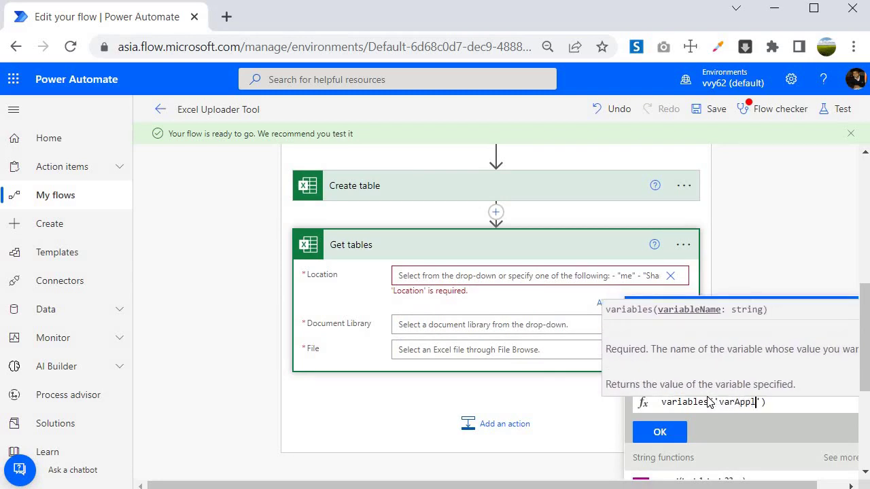
pyautogui.write('icationContex')
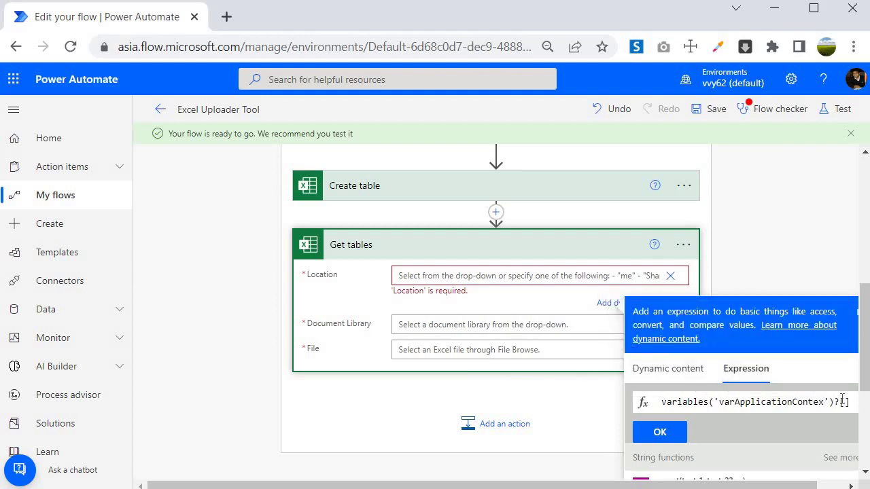
pyautogui.write("?['Site")
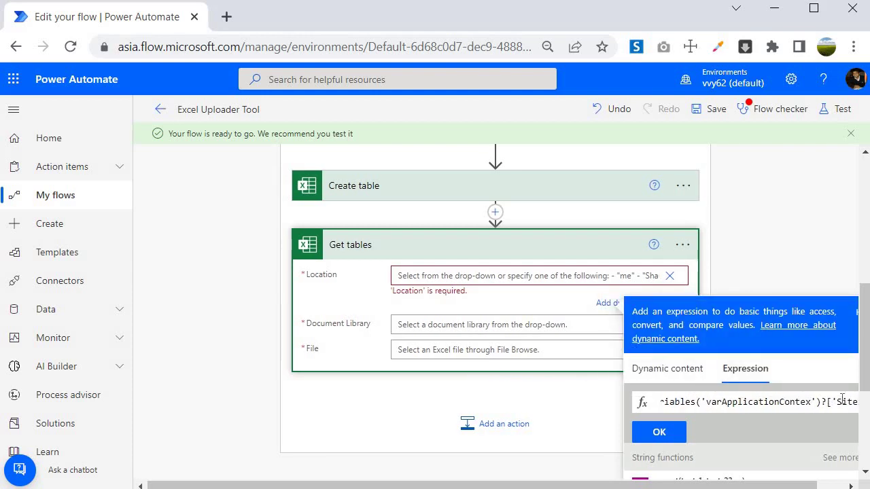
pyautogui.write("Address']")
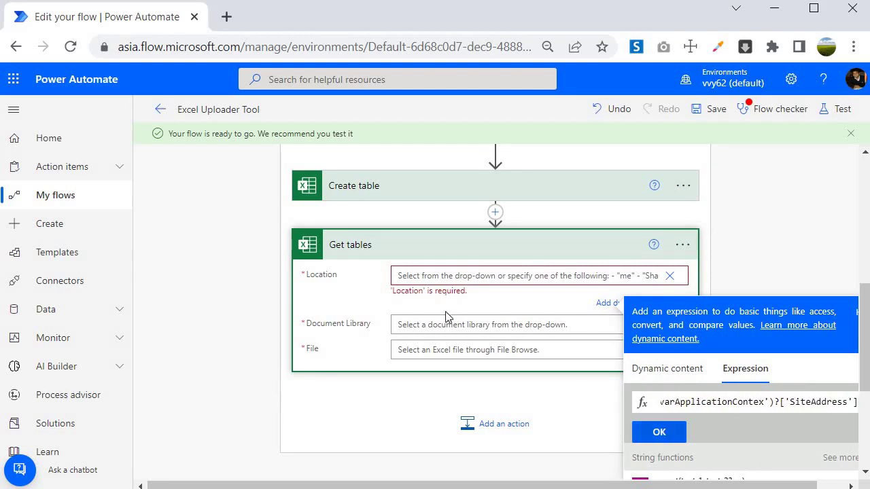
pyautogui.click(658, 432)
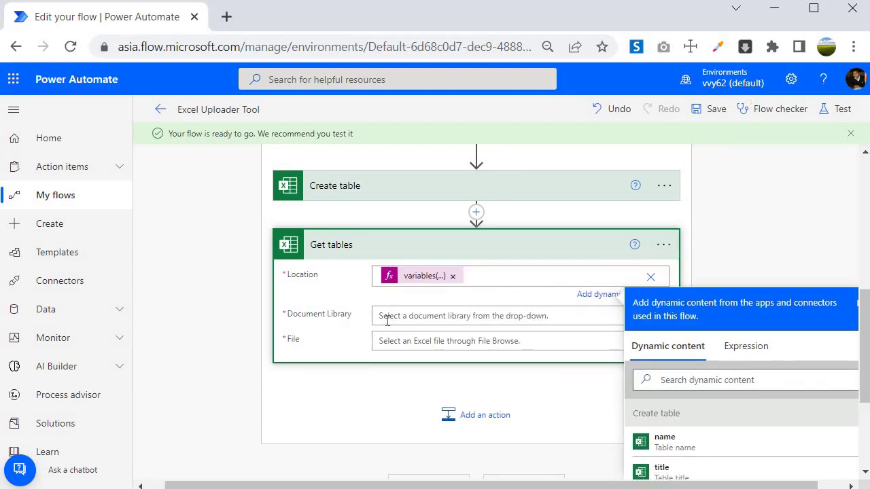
# Set the Get tables Document Library to a custom value with the Outputs of Document Library ID
pyautogui.click(387, 323)
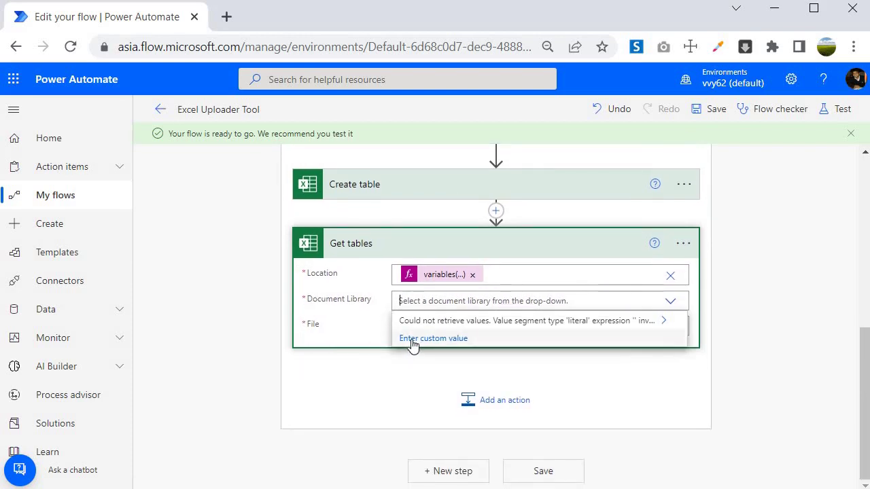
pyautogui.click(342, 368)
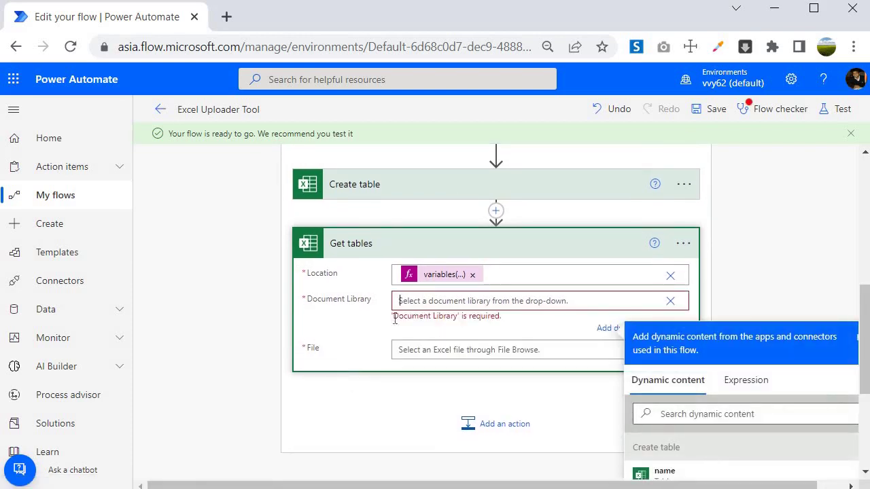
pyautogui.scroll(-3, 379, 322)
pyautogui.scroll(4, 422, 333)
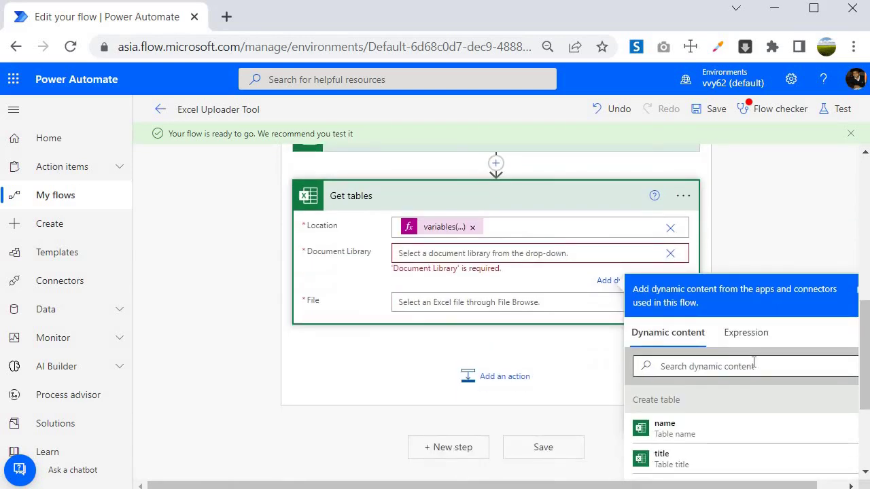
pyautogui.click(753, 363)
pyautogui.write('out')
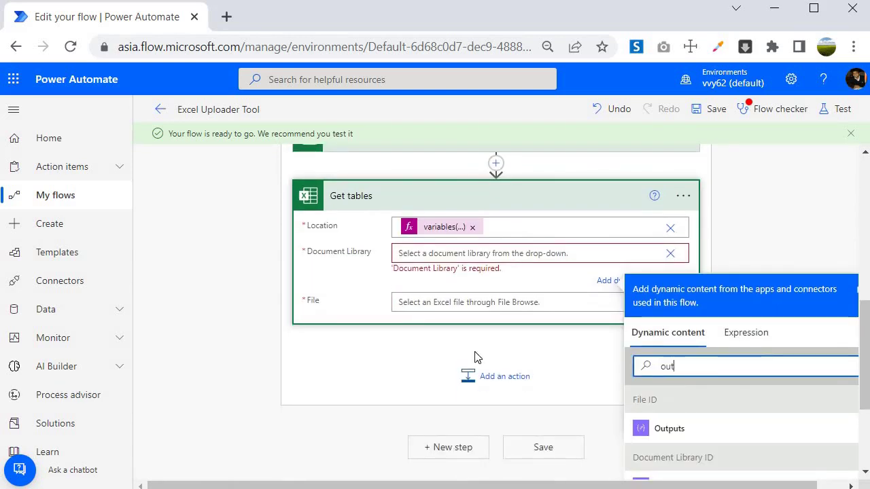
pyautogui.scroll(-1, 715, 422)
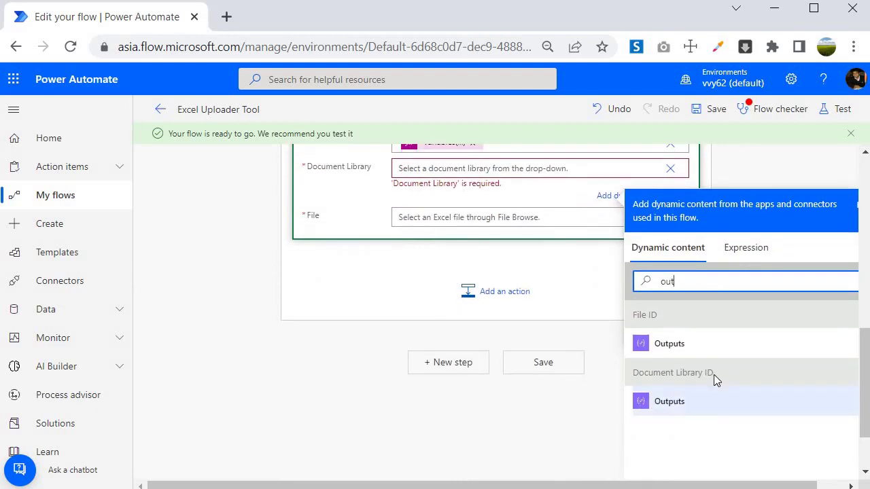
pyautogui.click(667, 402)
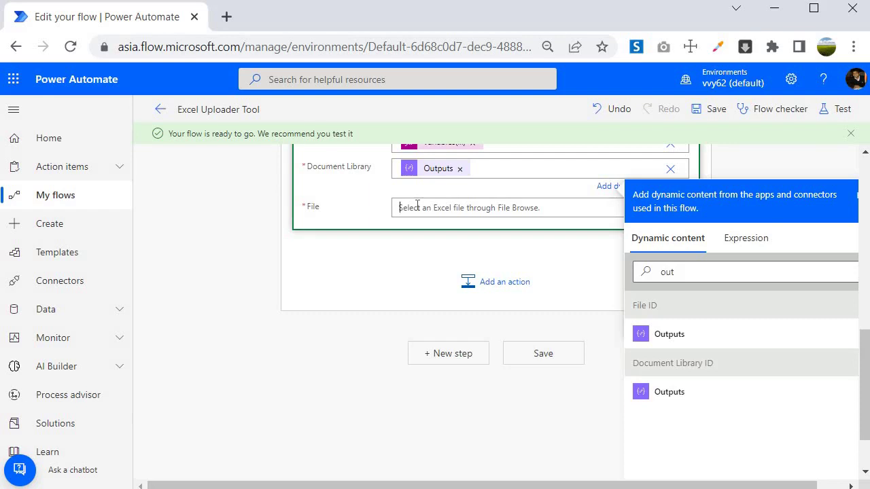
# Set the Get tables File to the Outputs of File ID and collapse the action
pyautogui.click(417, 206)
pyautogui.click(697, 311)
pyautogui.write('fi')
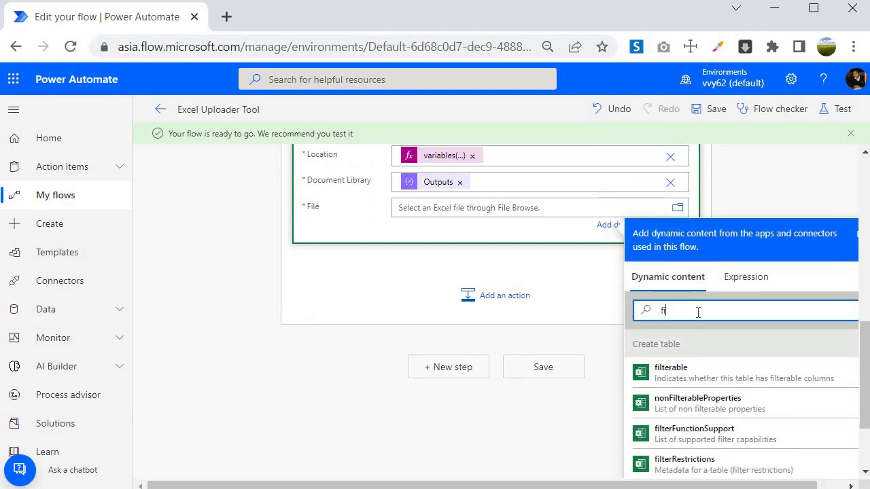
pyautogui.write('le')
pyautogui.press('BackSpace')
pyautogui.press('BackSpace')
pyautogui.press('BackSpace')
pyautogui.press('BackSpace')
pyautogui.write('out')
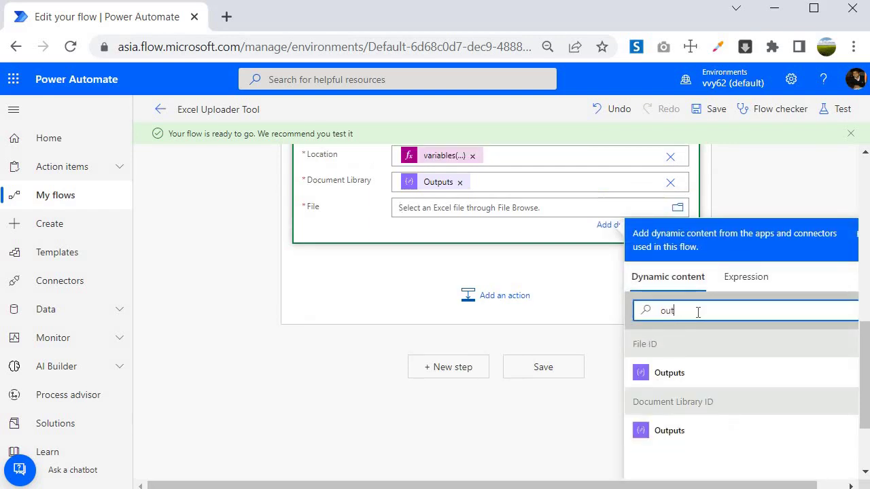
pyautogui.write('puts')
pyautogui.click(649, 375)
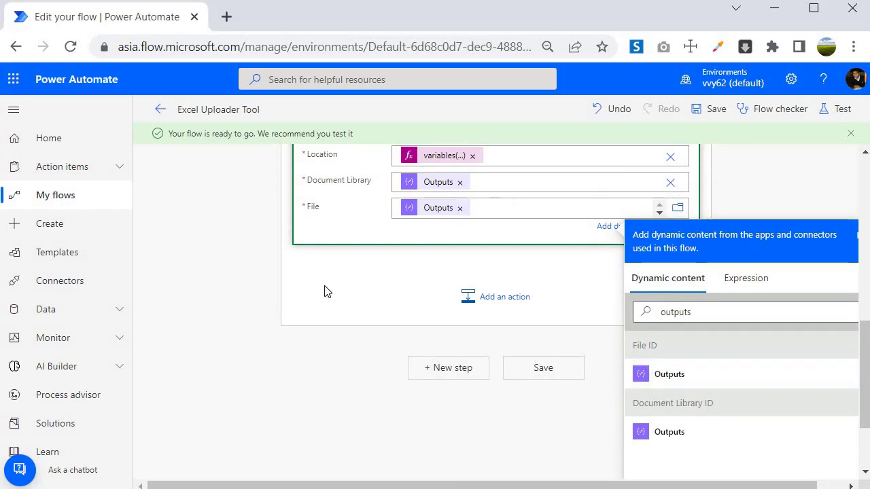
pyautogui.scroll(3, 380, 292)
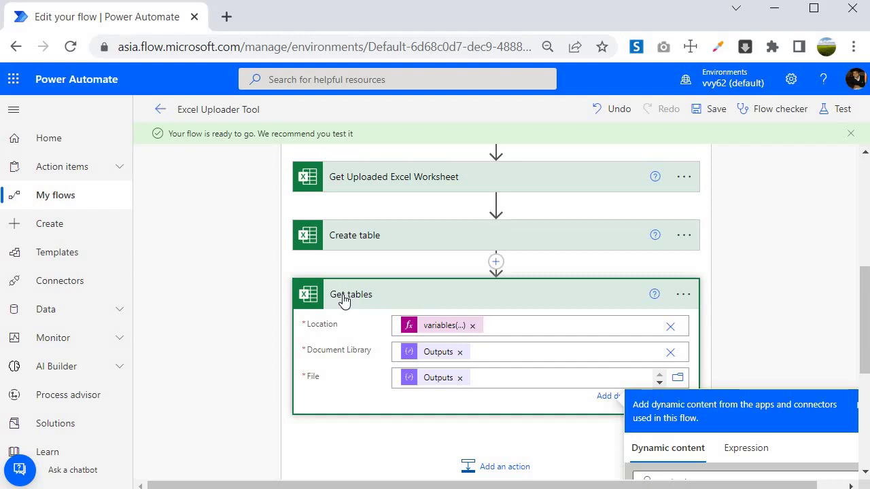
pyautogui.scroll(-1, 336, 297)
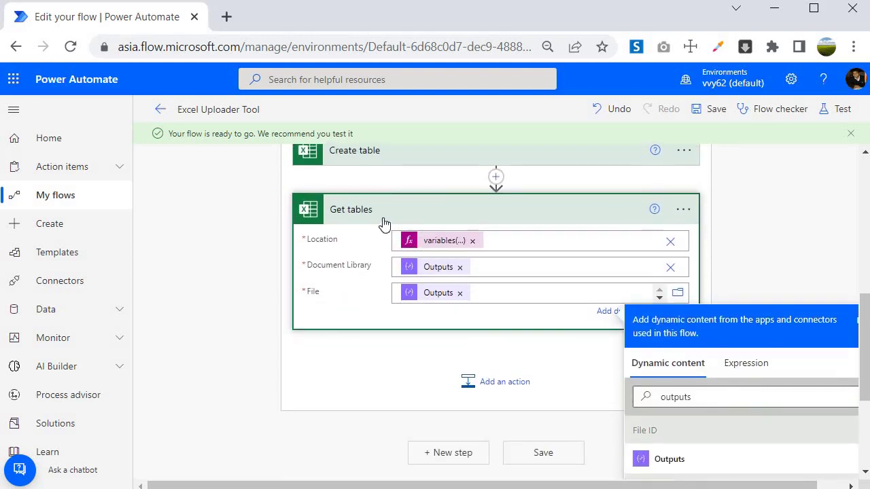
pyautogui.click(409, 378)
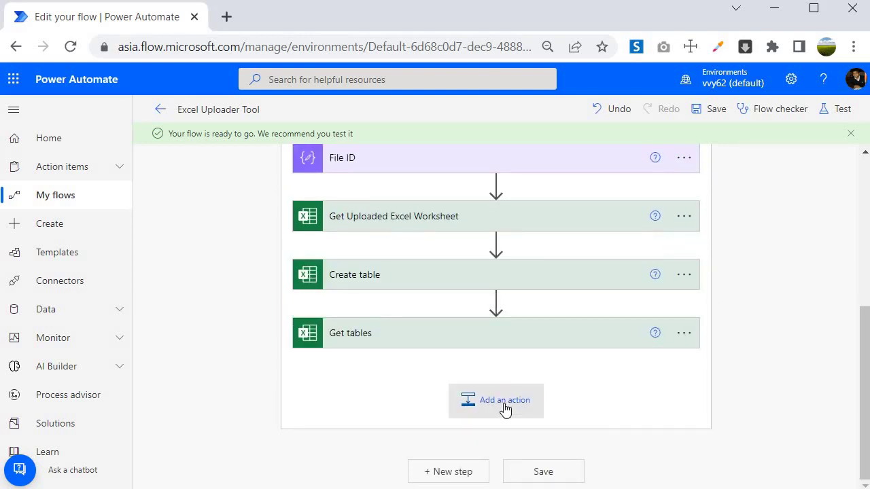
# Add an Excel Online (Business) List rows present in a table action after Get tables in the ApplicationLogic scope
pyautogui.click(504, 404)
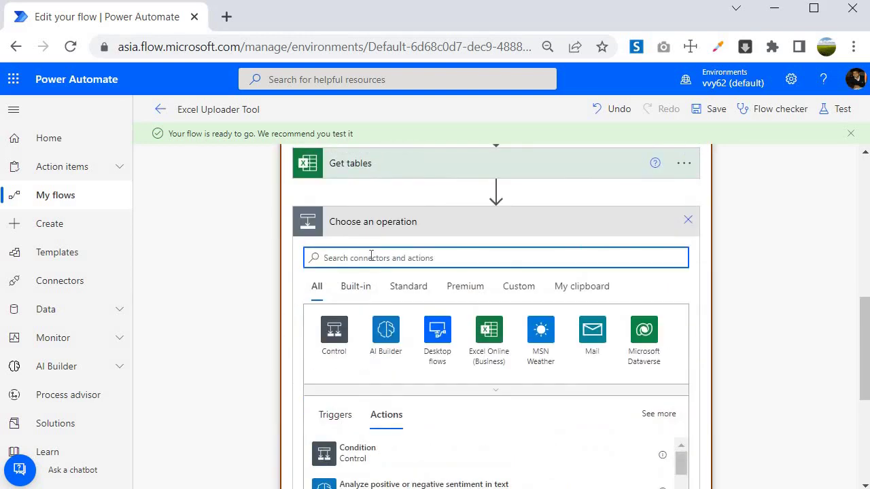
pyautogui.write('list')
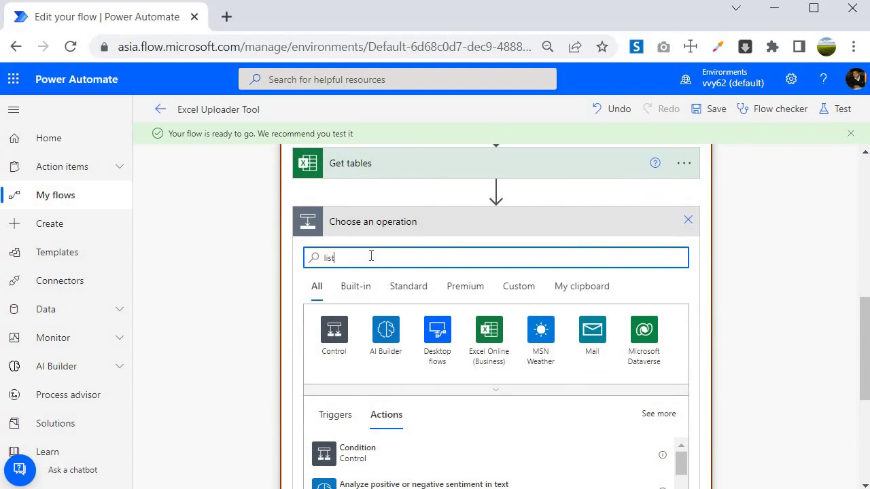
pyautogui.write(' row')
pyautogui.click(325, 299)
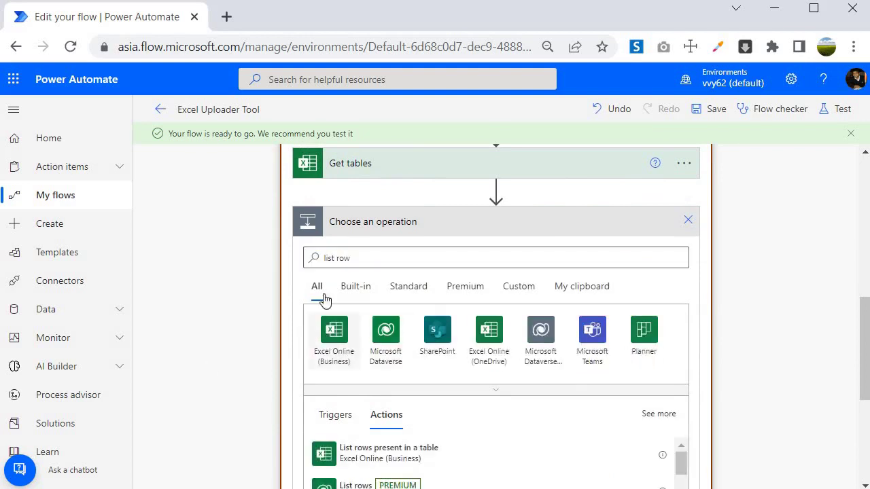
pyautogui.click(333, 333)
pyautogui.scroll(-1, 224, 300)
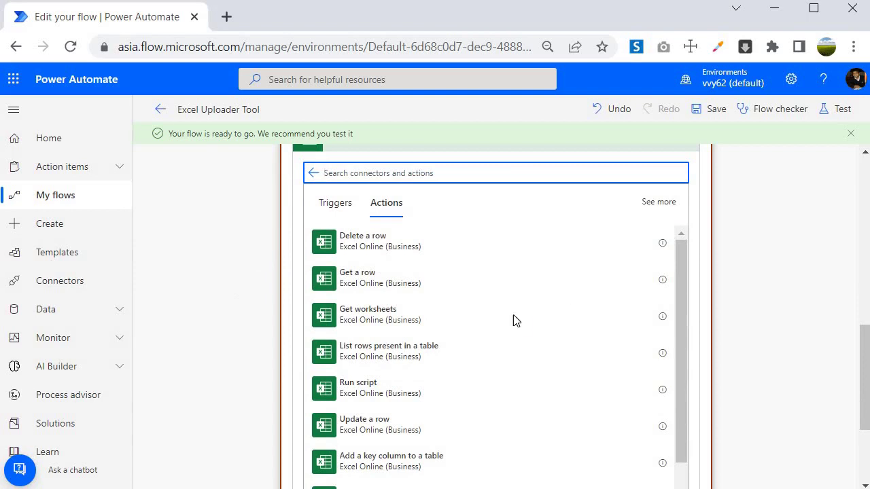
pyautogui.scroll(-2, 507, 321)
pyautogui.scroll(-3, 449, 277)
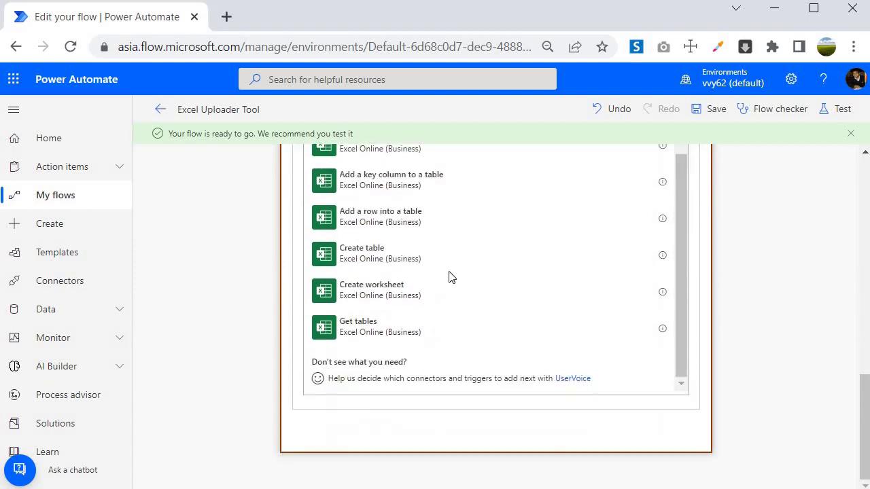
pyautogui.scroll(3, 493, 290)
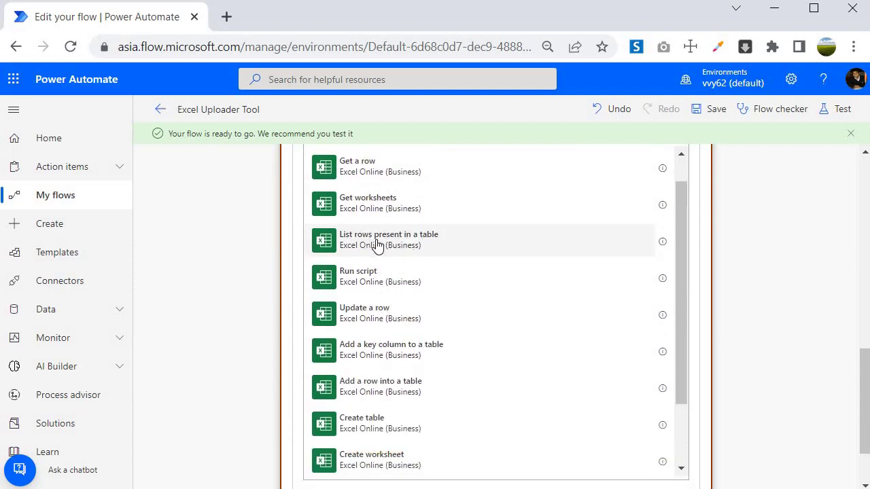
pyautogui.click(378, 241)
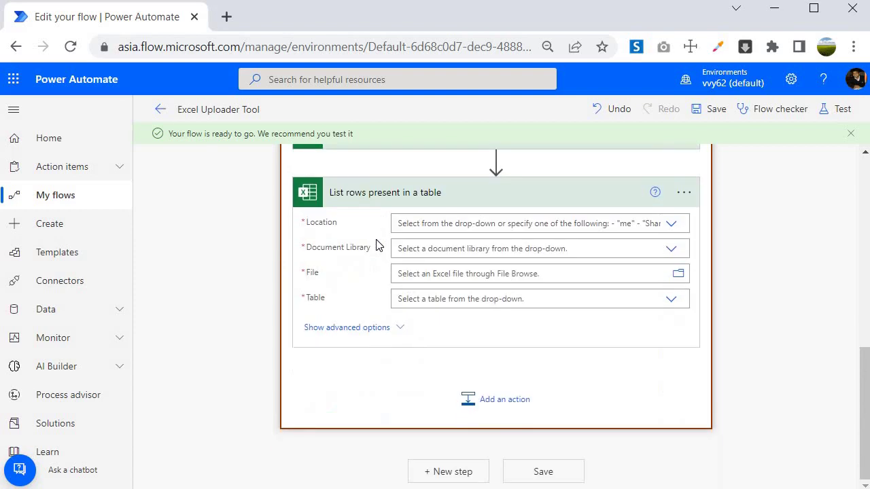
# Set the List rows present in a table Location to a custom value with the expression variables('varApplicationContext')?['SiteAddress']
pyautogui.click(449, 222)
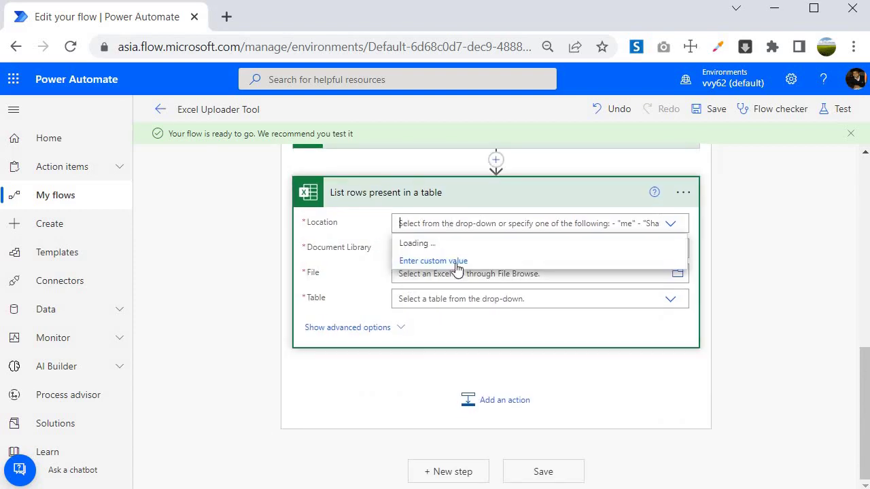
pyautogui.scroll(-5, 476, 401)
pyautogui.scroll(-2, 454, 420)
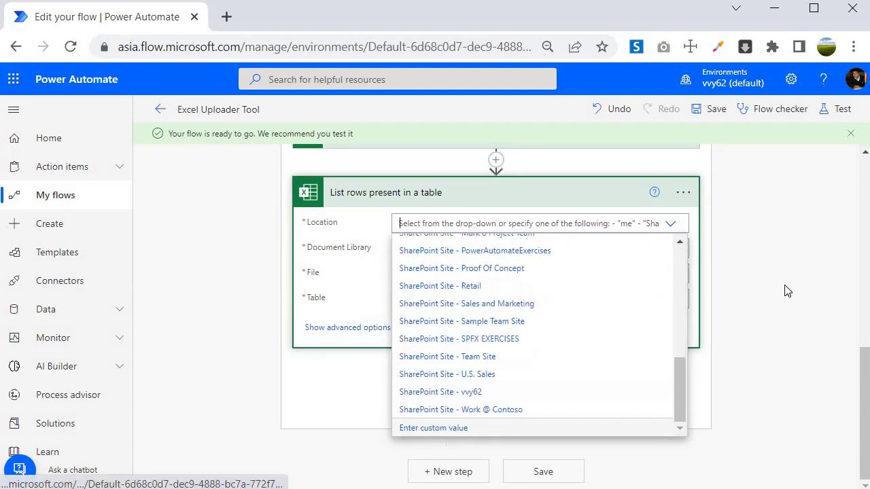
pyautogui.click(733, 299)
pyautogui.click(741, 304)
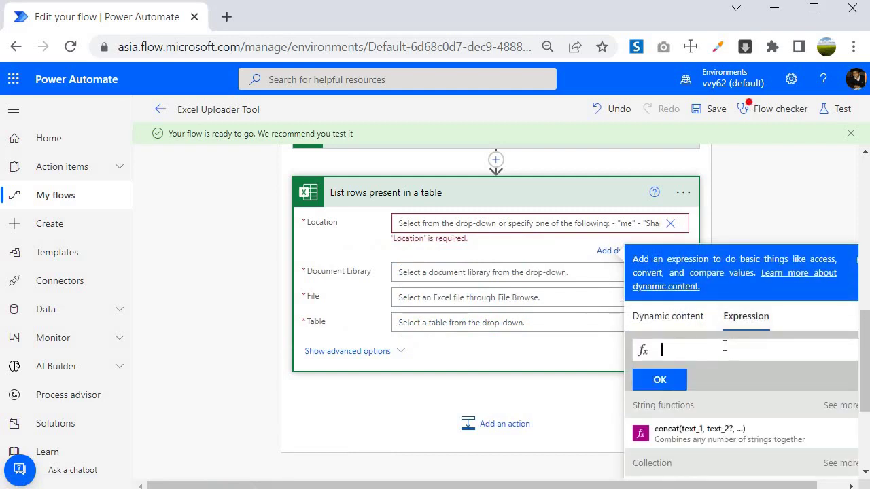
pyautogui.write("variables('varApplicationC")
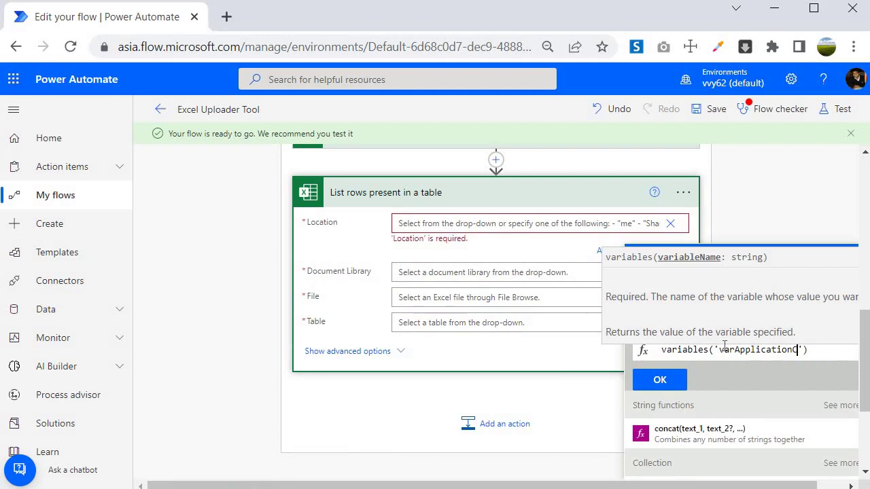
pyautogui.write("ontext')?[")
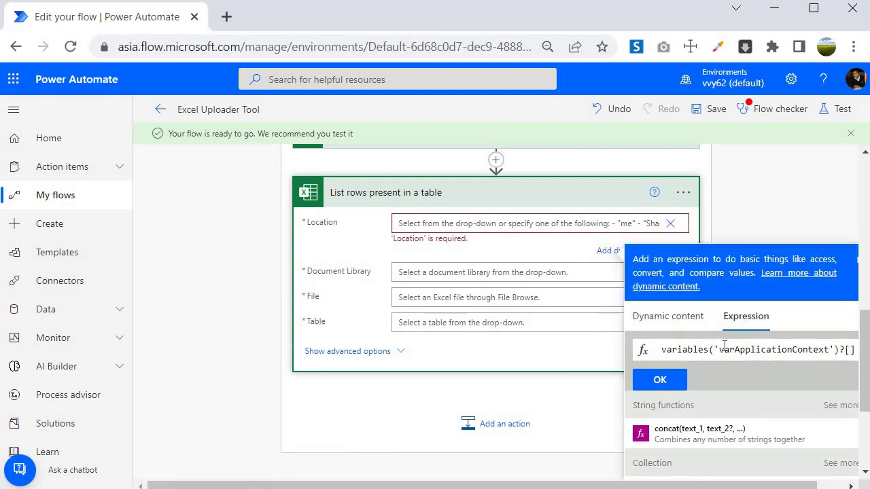
pyautogui.write("'SiteAddress")
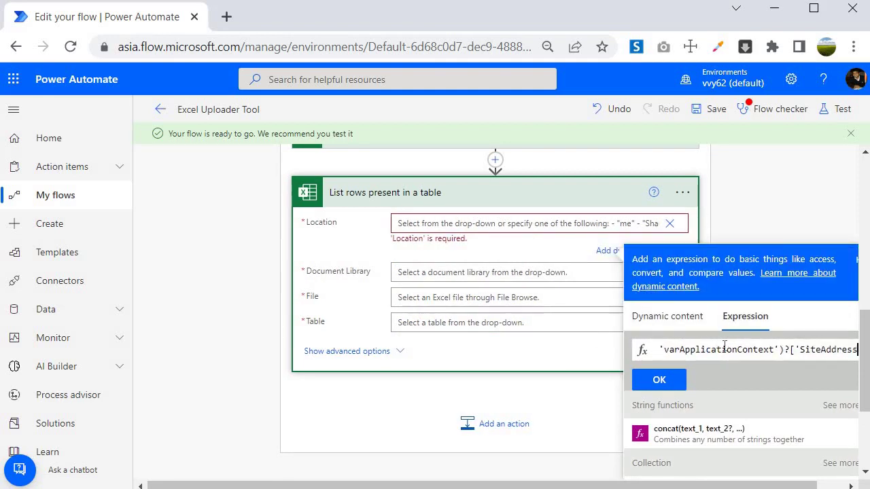
pyautogui.click(659, 380)
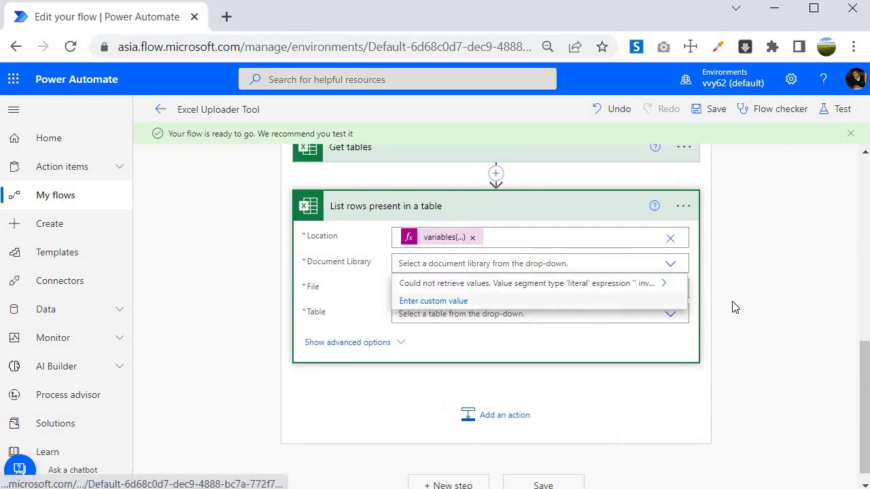
# Set the List rows present in a table Document Library to a custom value with the Outputs of Document Library ID
pyautogui.press('Down')
pyautogui.press('Return')
pyautogui.click(746, 344)
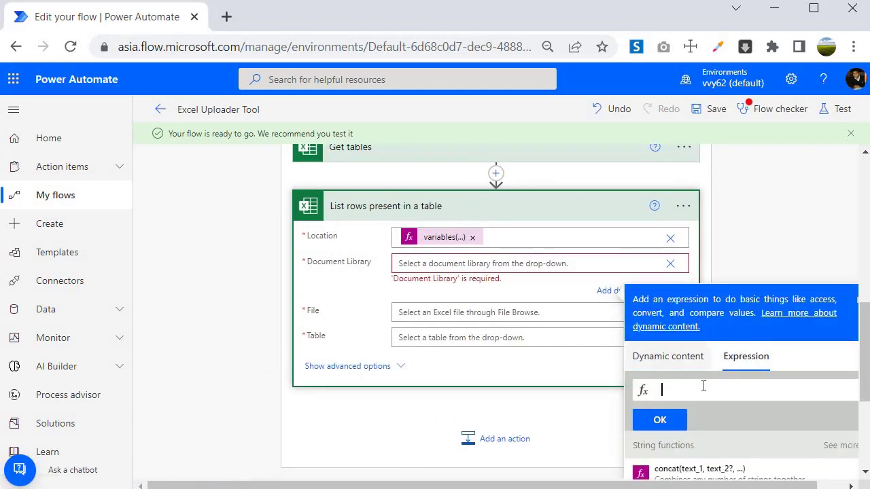
pyautogui.write('outp')
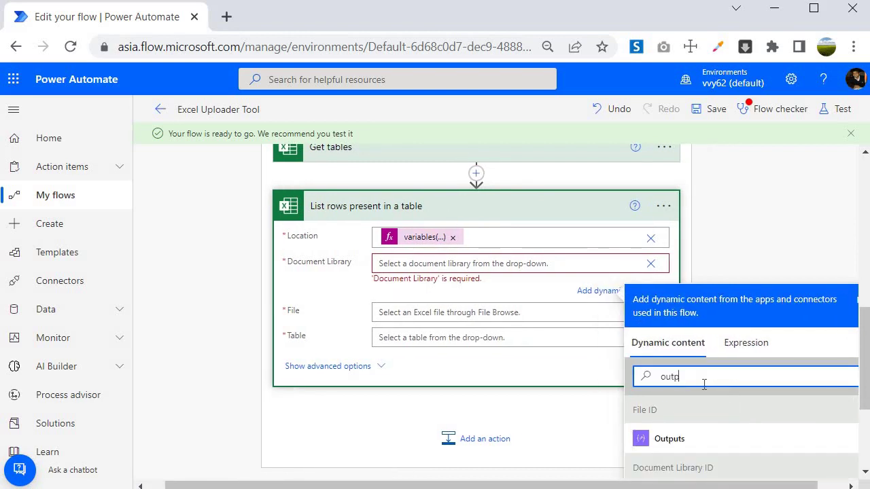
pyautogui.click(677, 439)
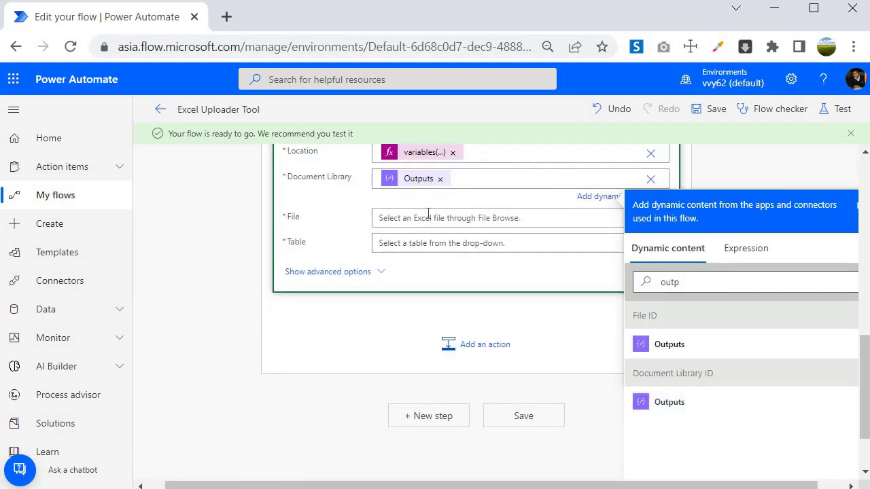
# Set the List rows present in a table File to the Outputs of File ID
pyautogui.click(421, 218)
pyautogui.click(724, 321)
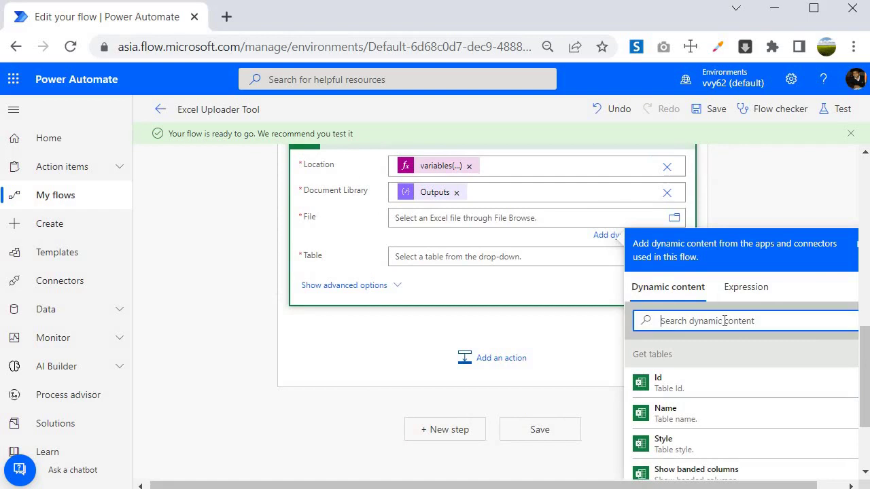
pyautogui.write('outp')
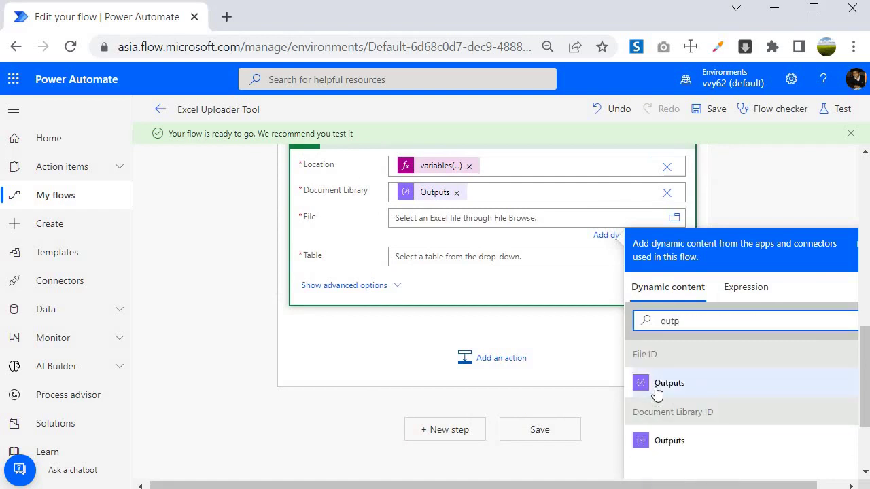
pyautogui.click(645, 391)
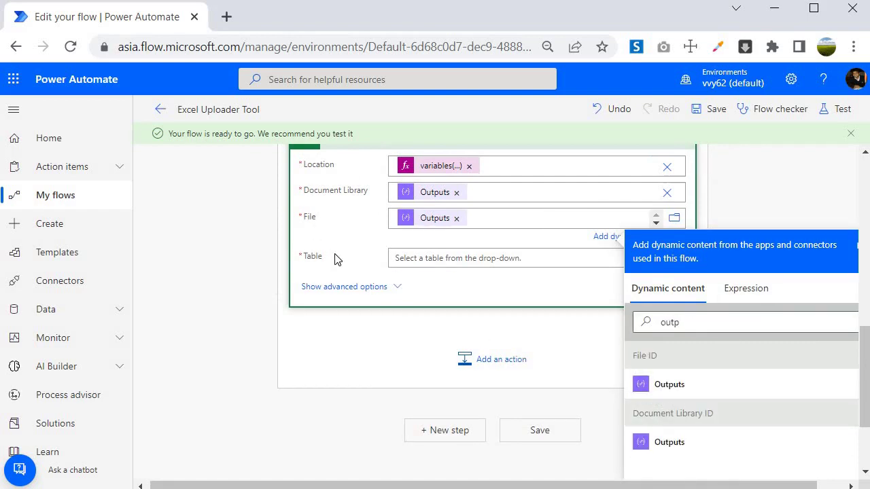
# Switch the Table field of List rows present in a table to a custom value
pyautogui.click(406, 266)
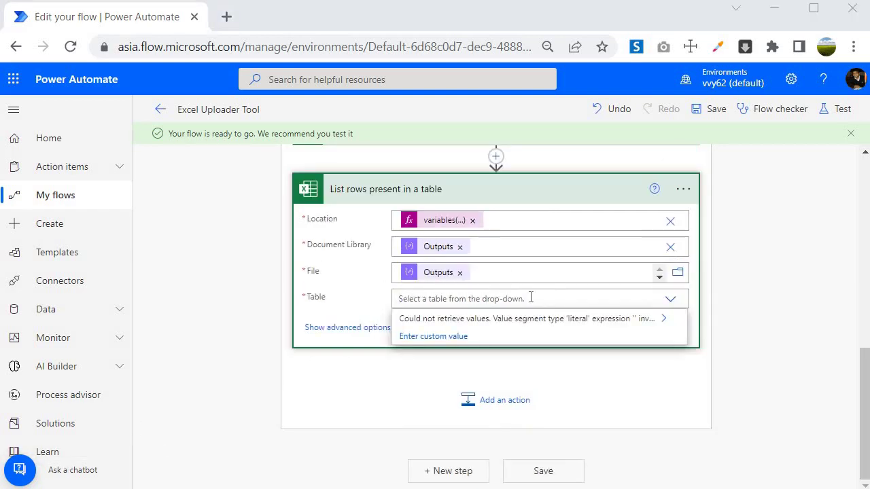
pyautogui.click(447, 342)
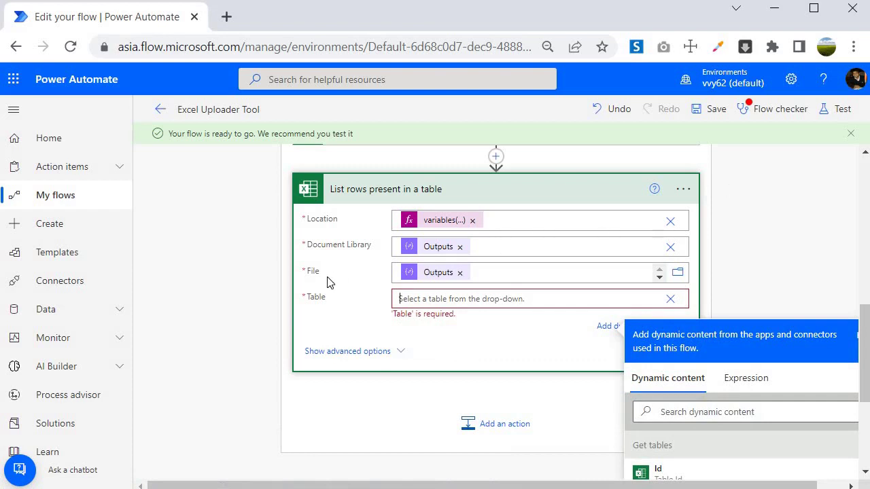
pyautogui.scroll(4, 326, 285)
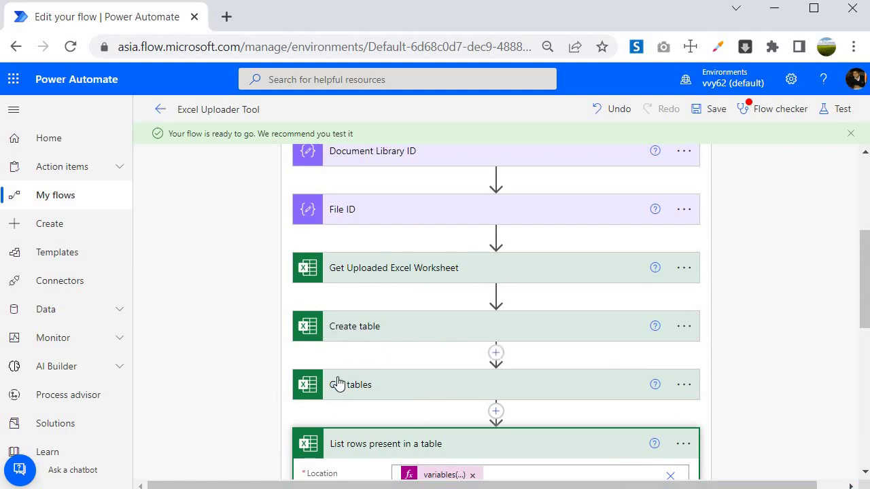
pyautogui.scroll(-1, 340, 383)
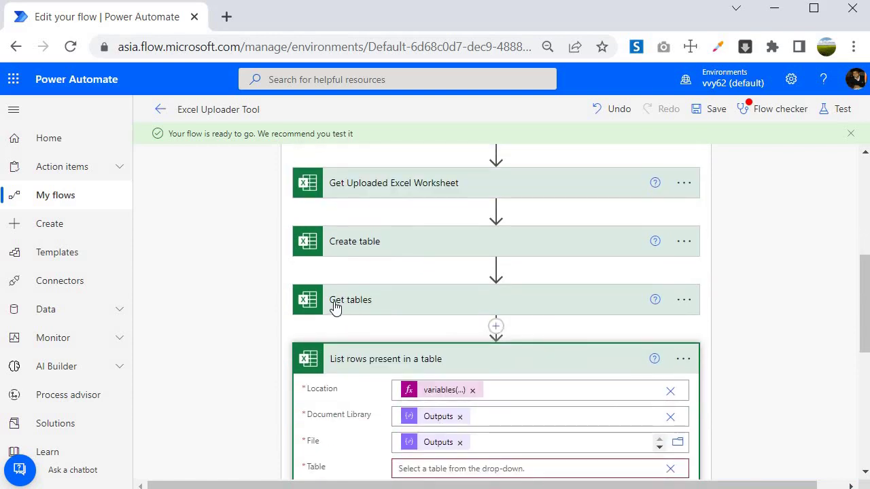
pyautogui.scroll(-1, 340, 306)
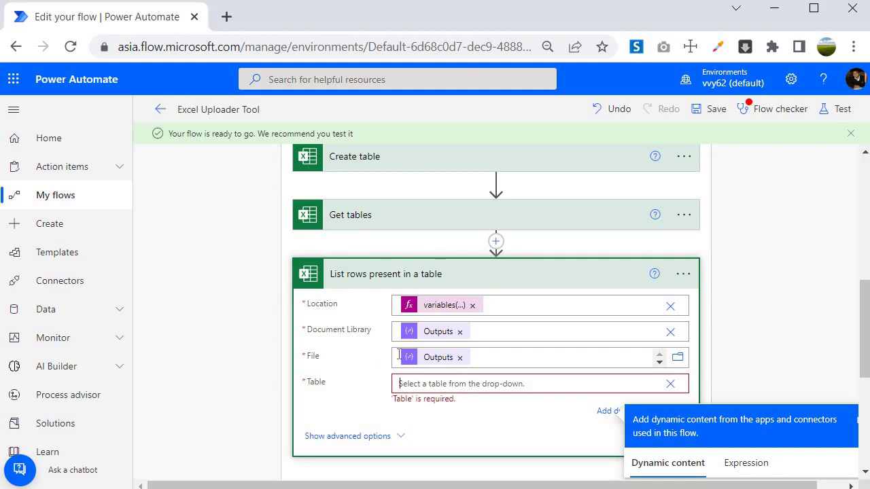
pyautogui.scroll(-1, 534, 338)
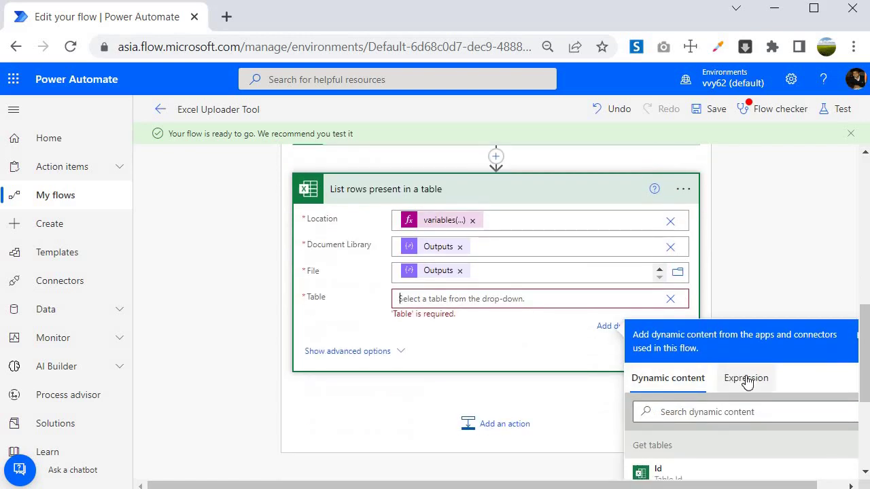
# Set the List rows present in a table Table to the expression first(outputs('Get_tables')?['body/value']?['id'])
pyautogui.click(746, 378)
pyautogui.scroll(-2, 379, 308)
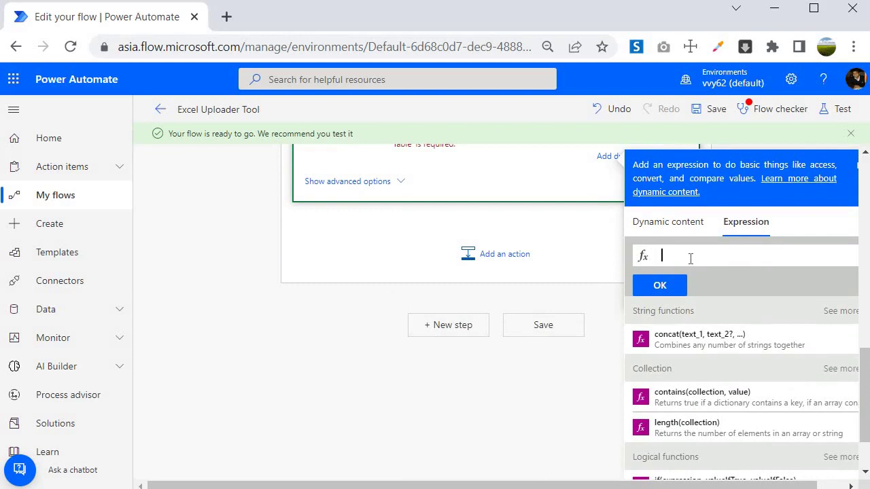
pyautogui.write('first')
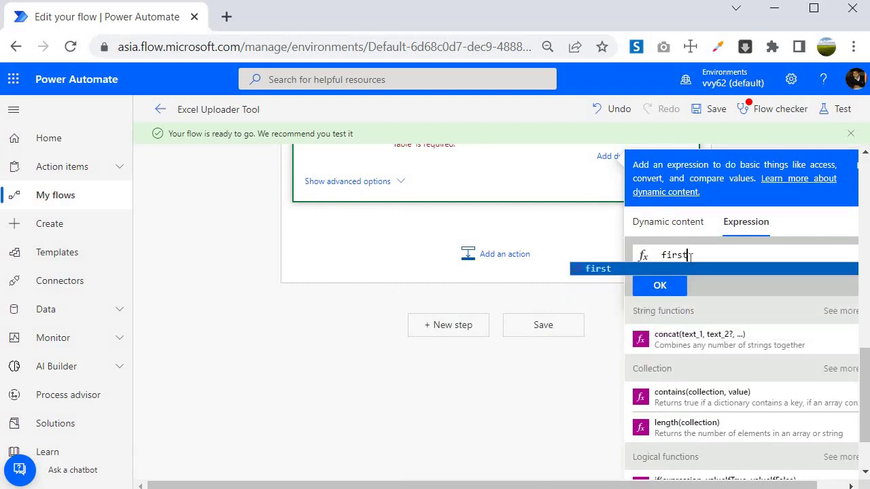
pyautogui.write('(')
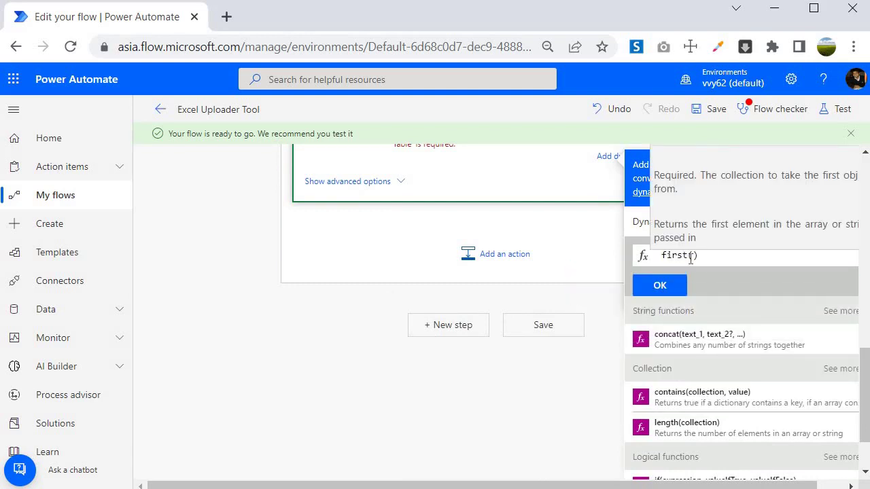
pyautogui.scroll(5, 327, 293)
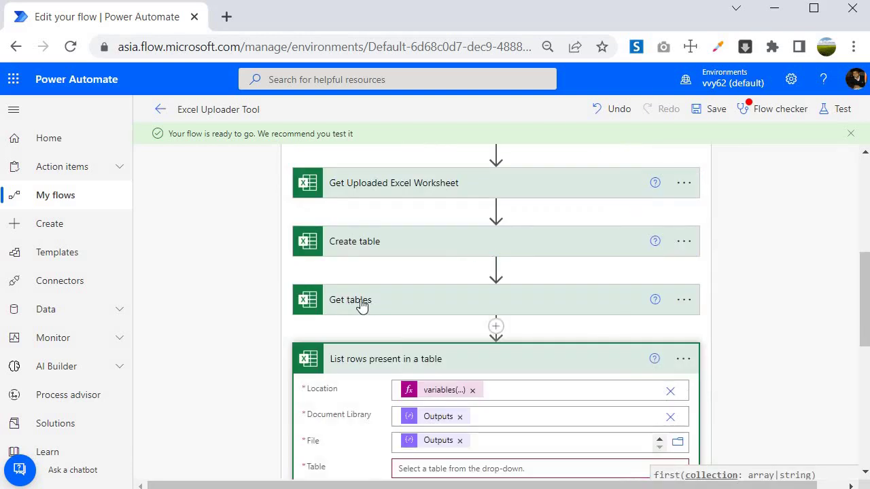
pyautogui.scroll(-4, 441, 314)
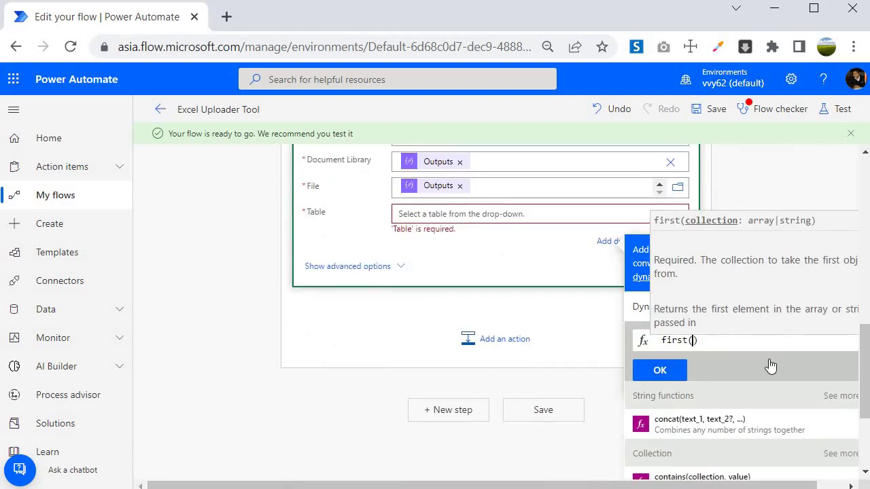
pyautogui.write("outputs('Get")
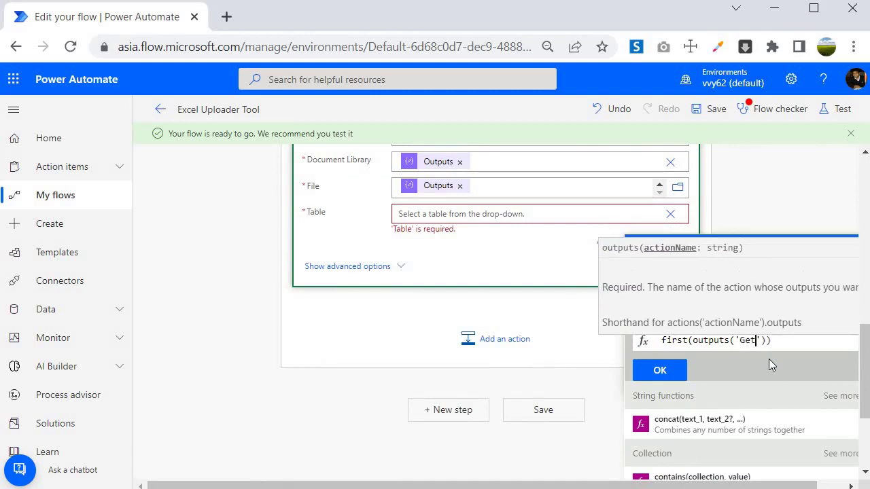
pyautogui.write('_tabl')
pyautogui.scroll(3, 336, 241)
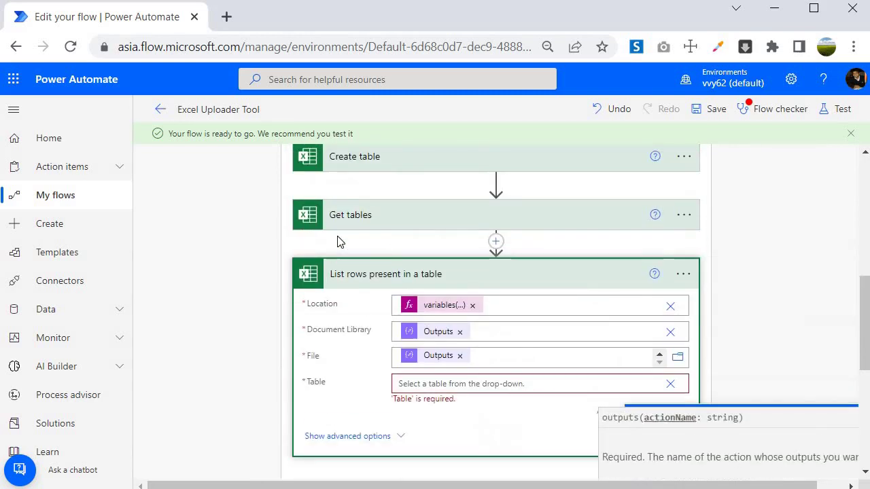
pyautogui.scroll(-3, 575, 316)
pyautogui.write('le')
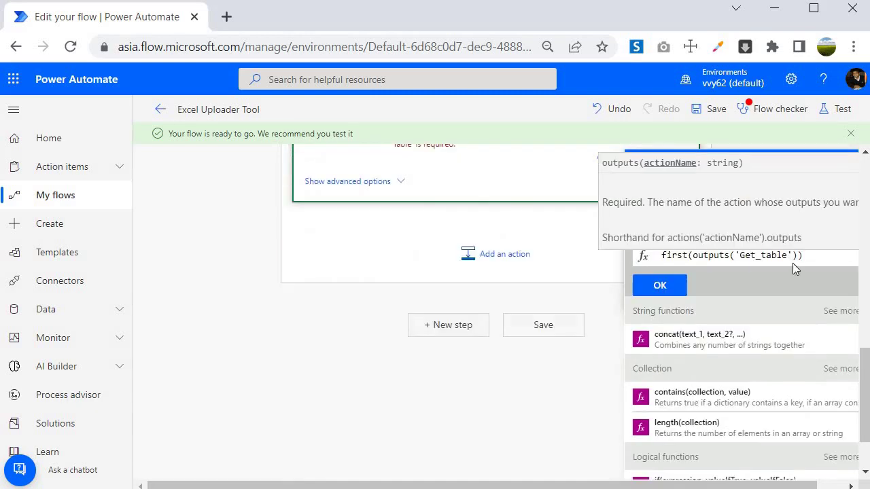
pyautogui.write('s')
pyautogui.click(804, 256)
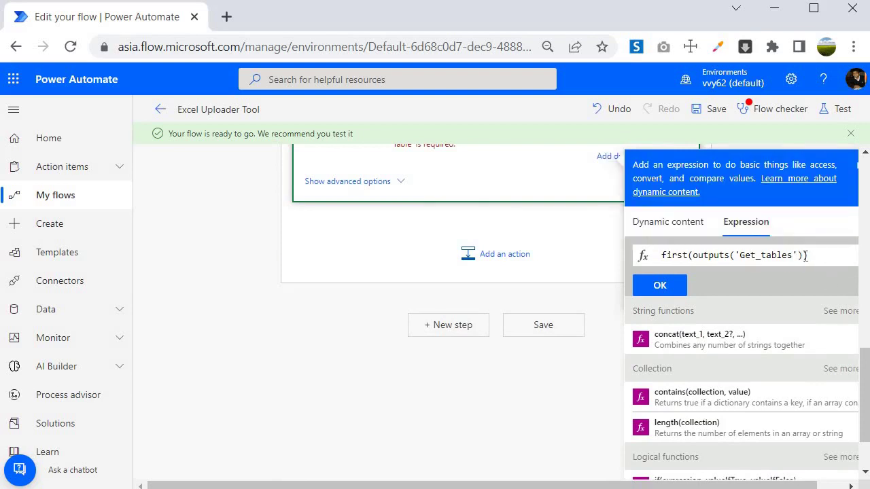
pyautogui.write("['body/value']?")
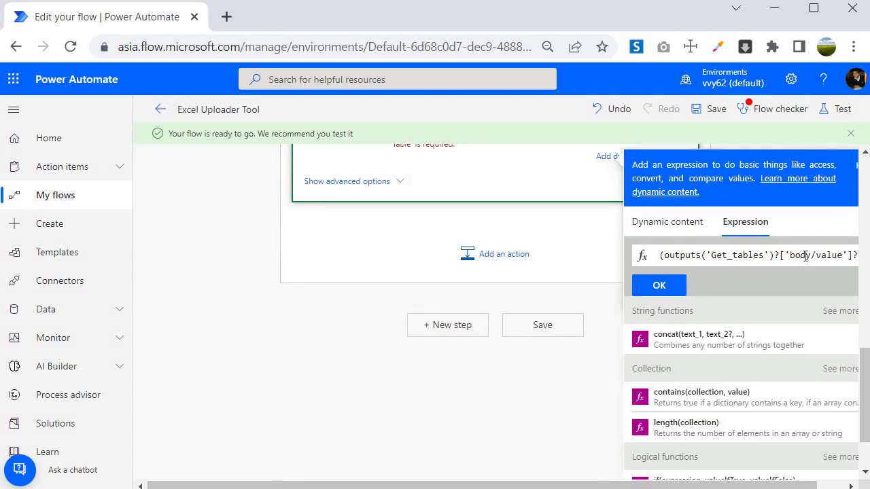
pyautogui.write("['")
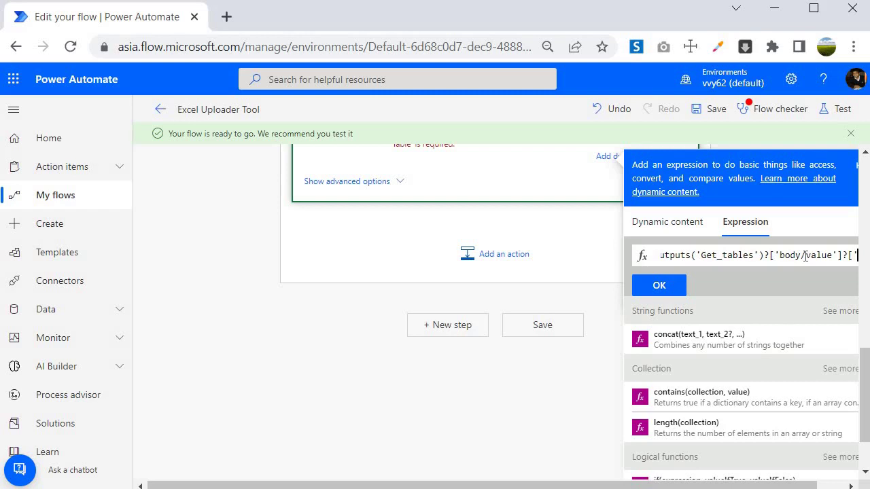
pyautogui.write("id'")
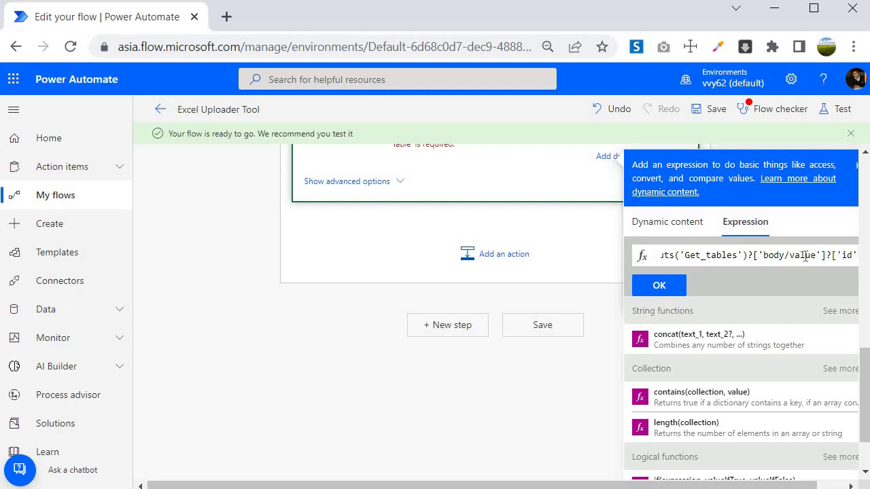
pyautogui.write('])')
pyautogui.press('Home')
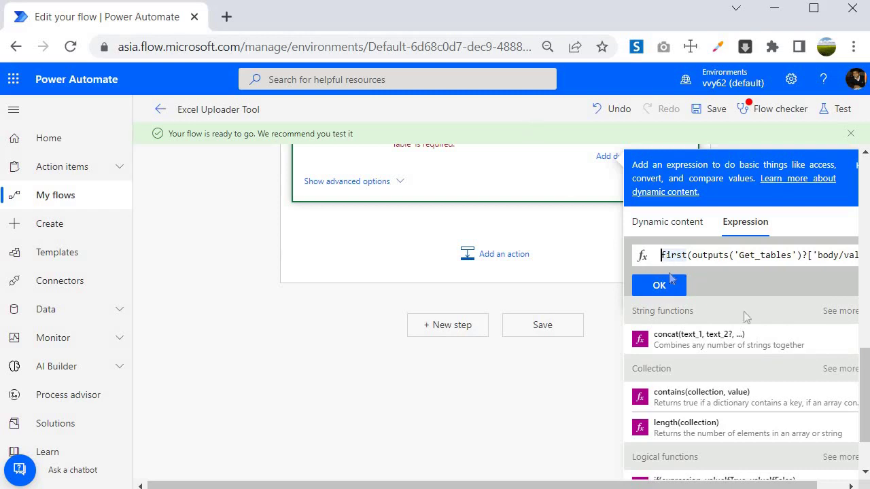
pyautogui.scroll(5, 297, 252)
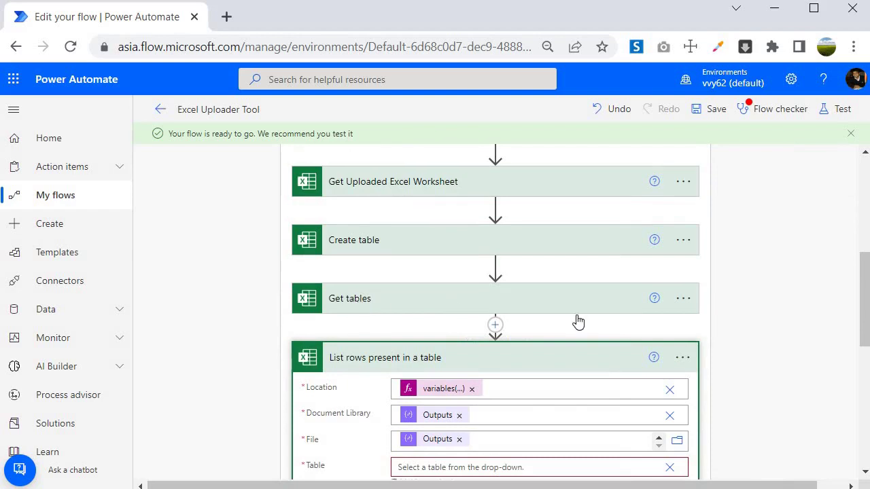
pyautogui.scroll(-5, 577, 320)
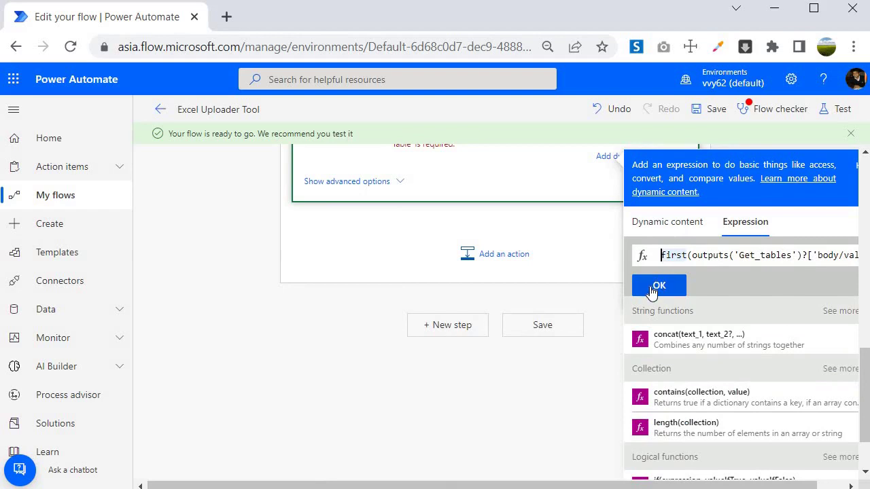
pyautogui.click(651, 289)
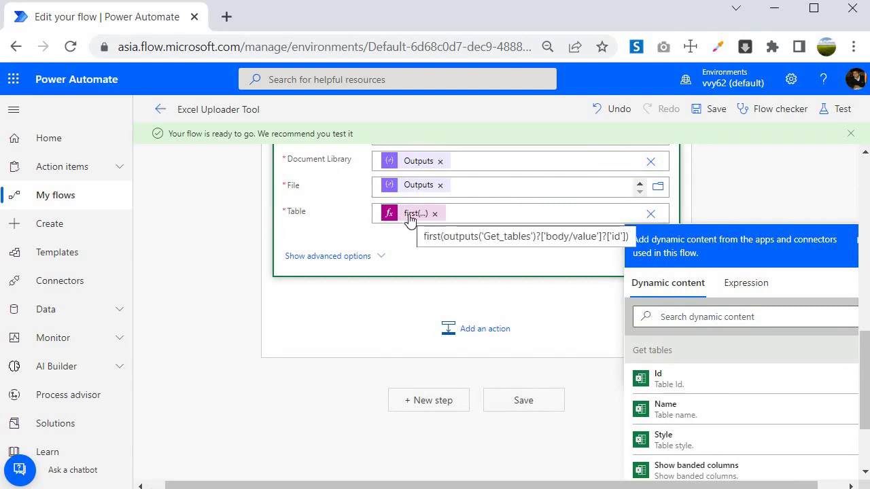
pyautogui.click(215, 361)
# Review the ApplicationLogic action sequence from Get Data From Uploaded Excel to List rows present in a table, including the File ID inputs
pyautogui.scroll(4, 215, 360)
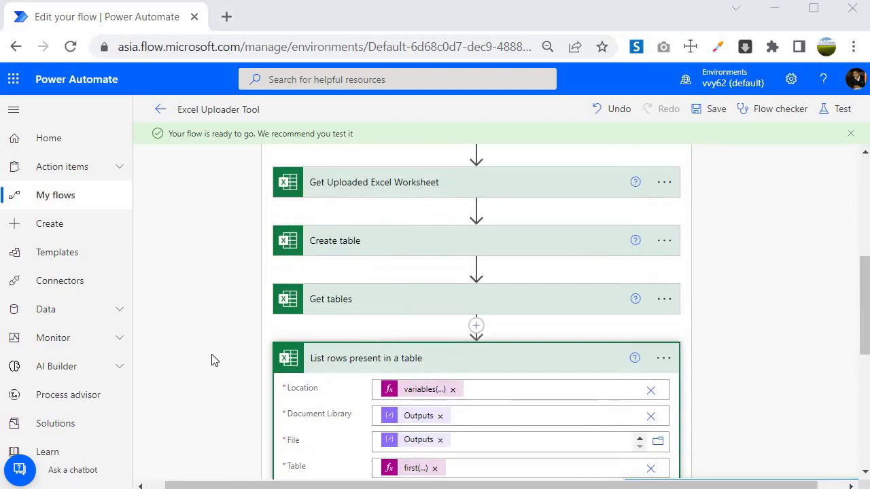
pyautogui.scroll(-4, 356, 219)
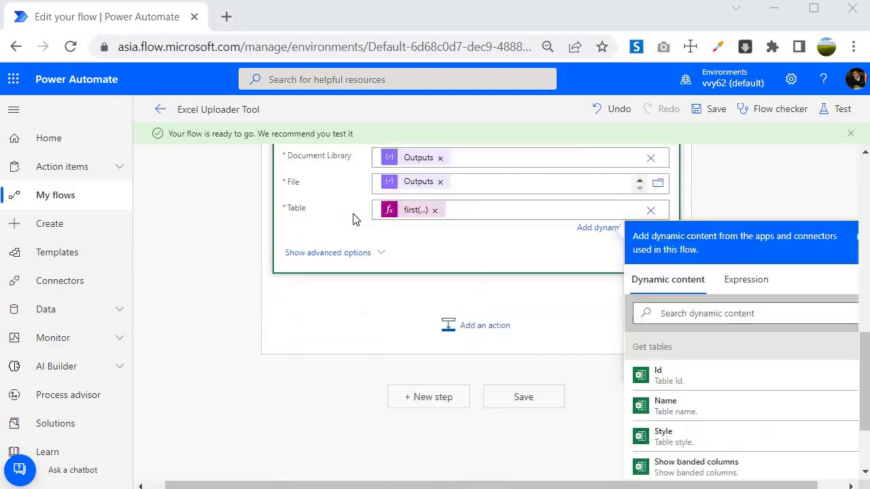
pyautogui.scroll(-1, 354, 217)
pyautogui.scroll(3, 340, 200)
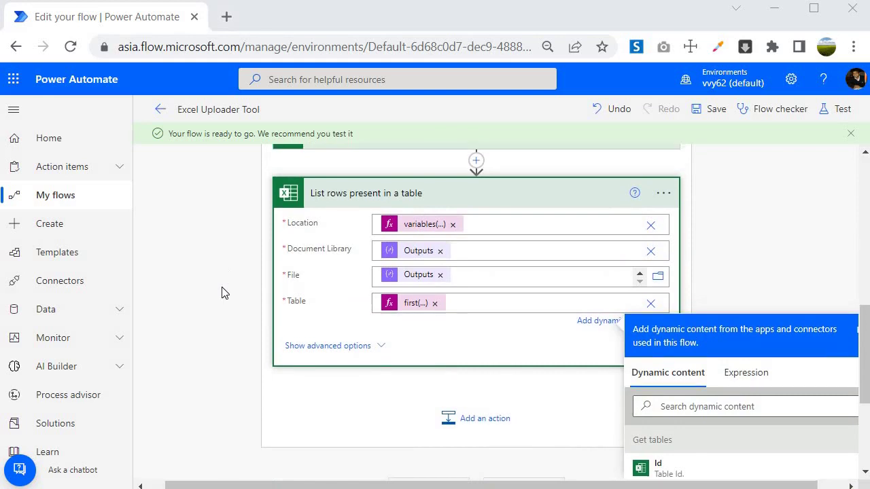
pyautogui.scroll(3, 284, 346)
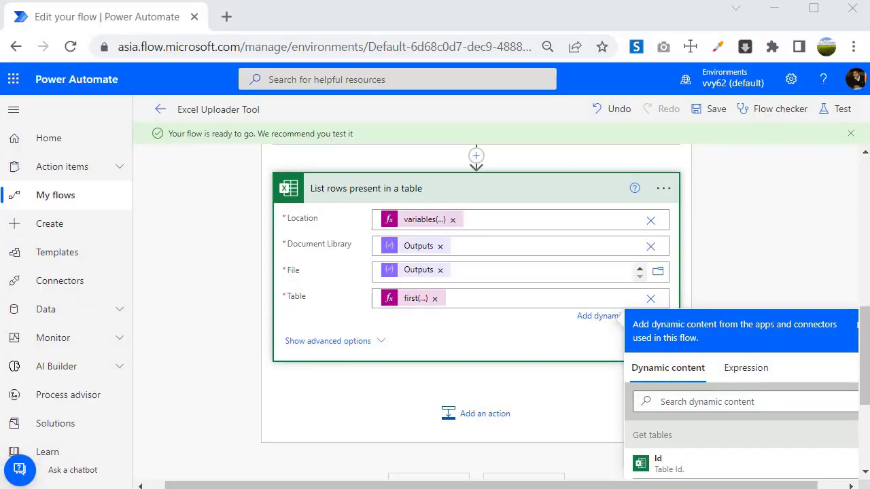
pyautogui.scroll(5, 224, 301)
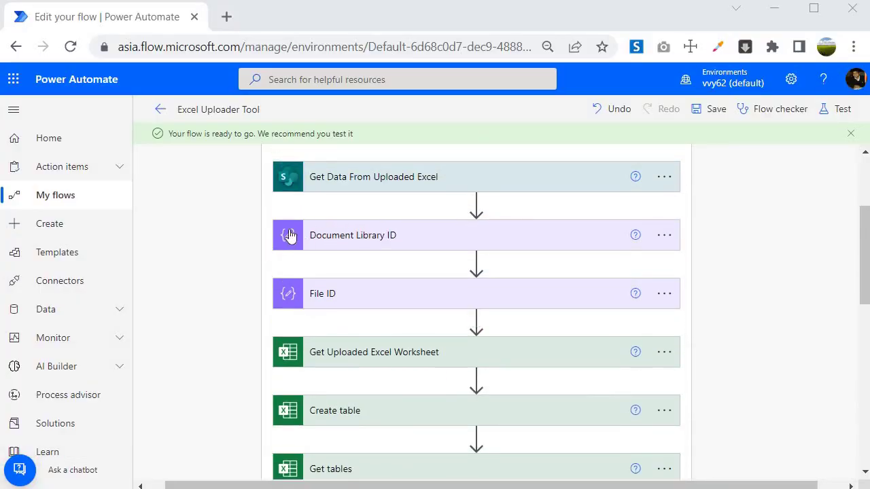
pyautogui.click(319, 296)
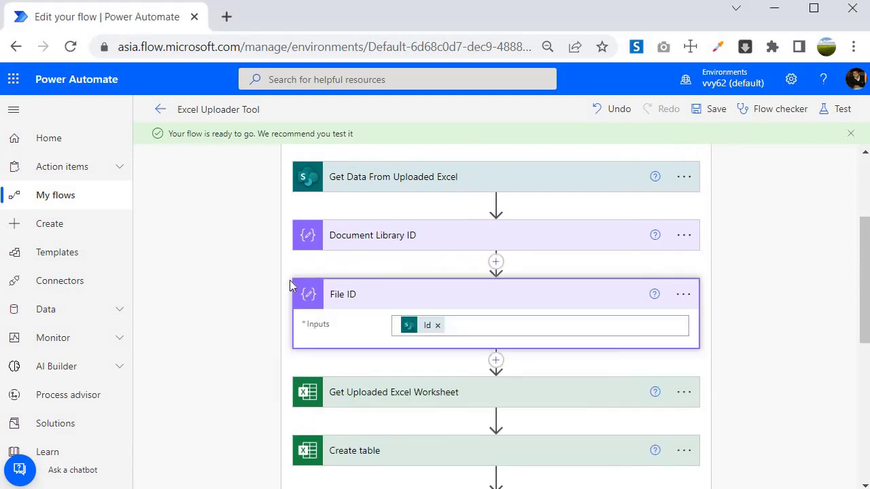
pyautogui.scroll(1, 320, 279)
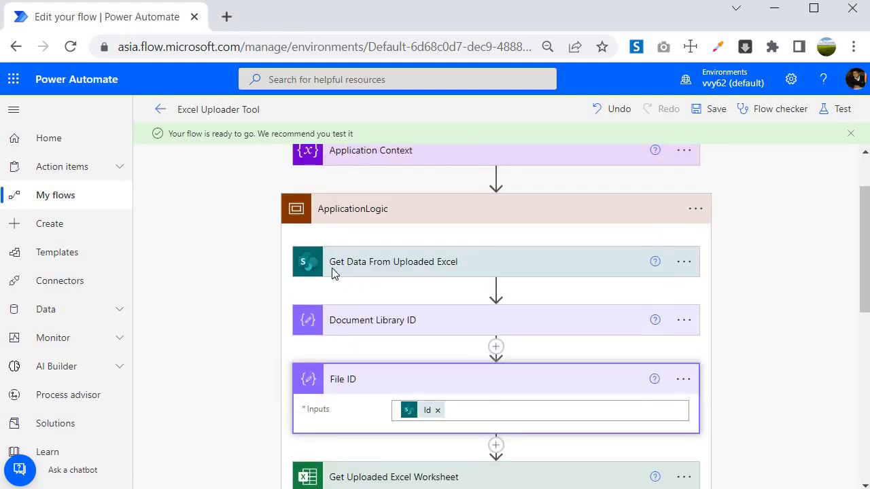
pyautogui.scroll(-2, 332, 272)
pyautogui.scroll(-1, 288, 279)
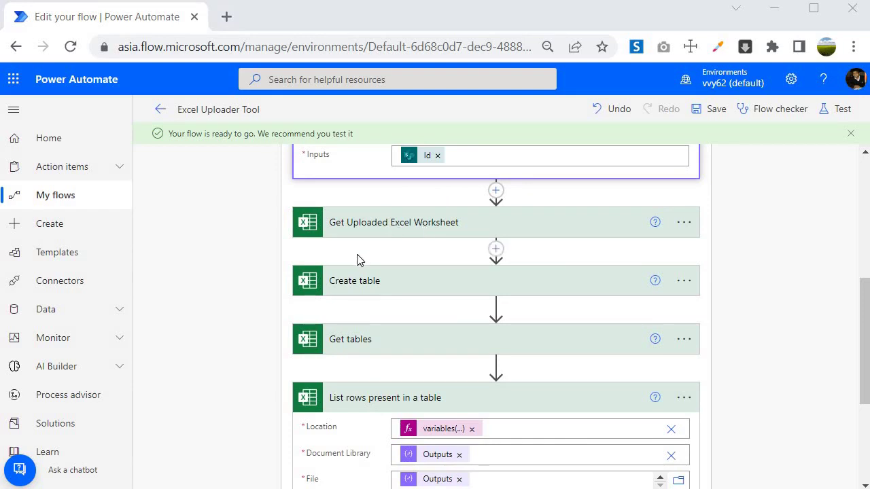
pyautogui.scroll(-1, 285, 258)
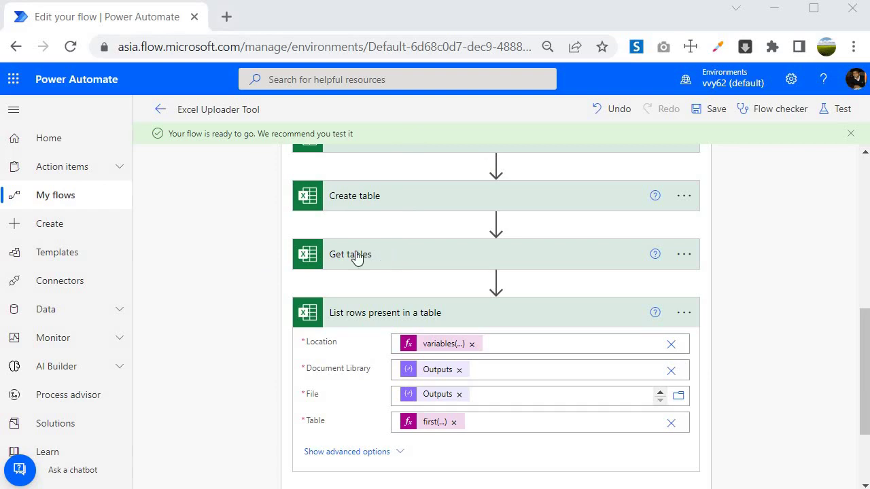
# Expand Create table and Get tables and examine their settings alongside those of List rows present in a table
pyautogui.click(353, 204)
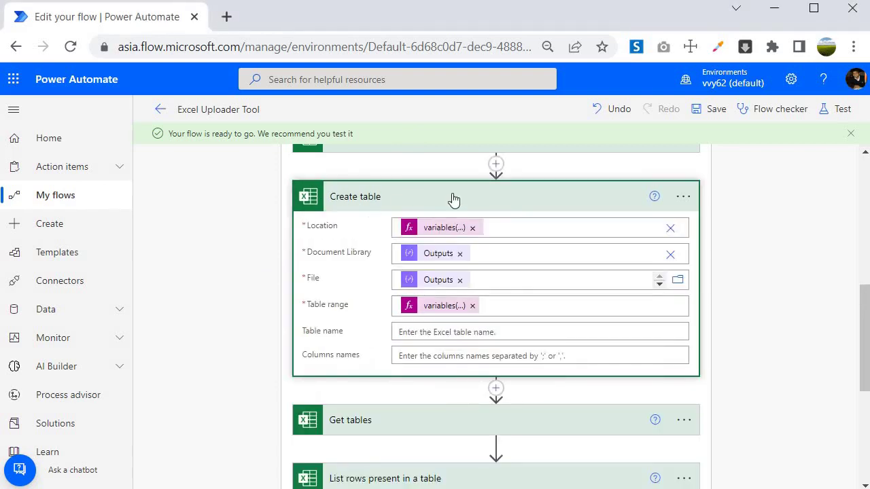
pyautogui.scroll(-3, 355, 268)
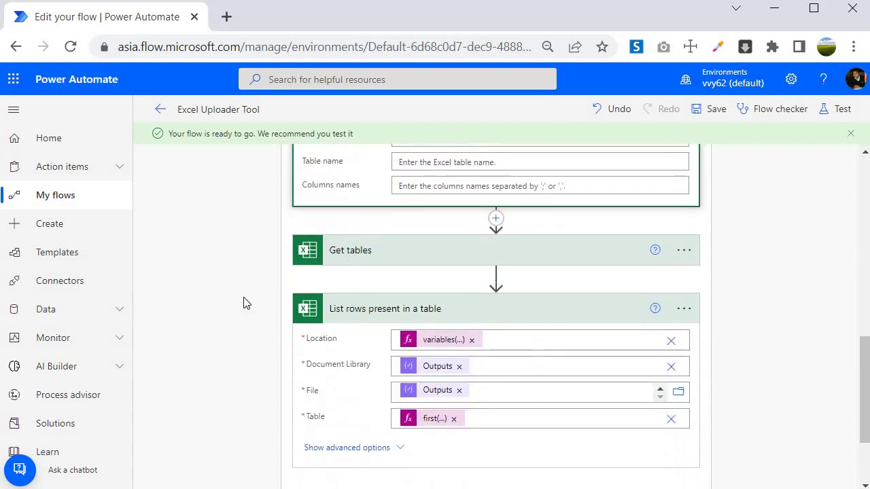
pyautogui.click(435, 257)
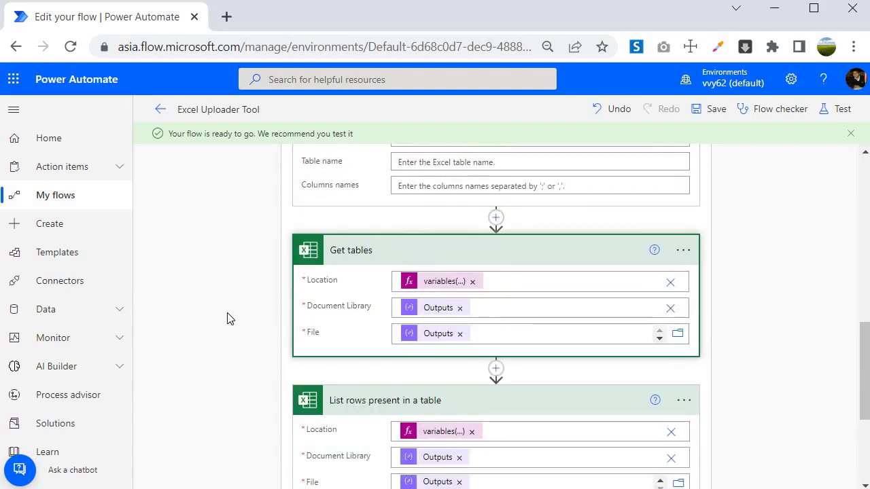
pyautogui.scroll(1, 228, 319)
pyautogui.scroll(-3, 229, 319)
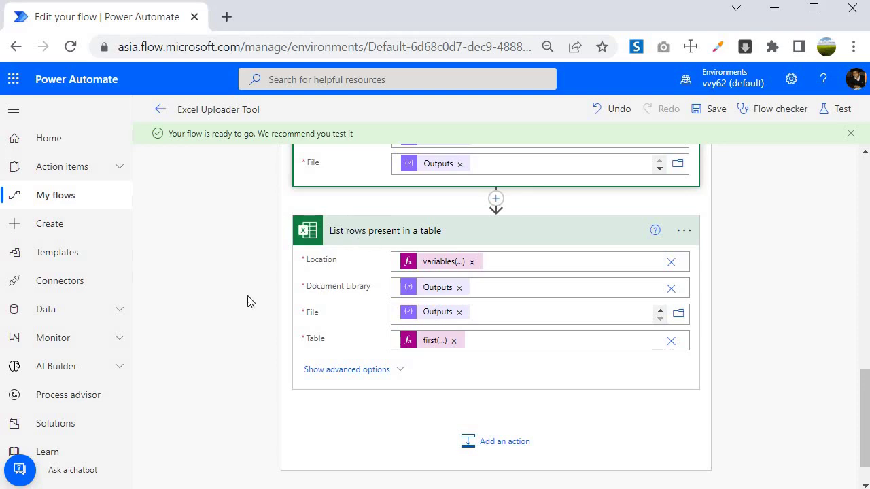
pyautogui.scroll(3, 272, 286)
pyautogui.scroll(-2, 319, 221)
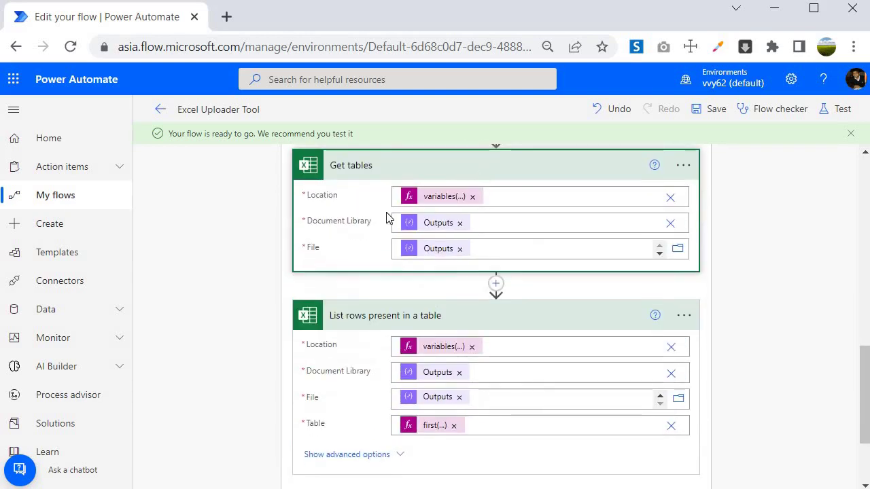
pyautogui.scroll(-2, 381, 310)
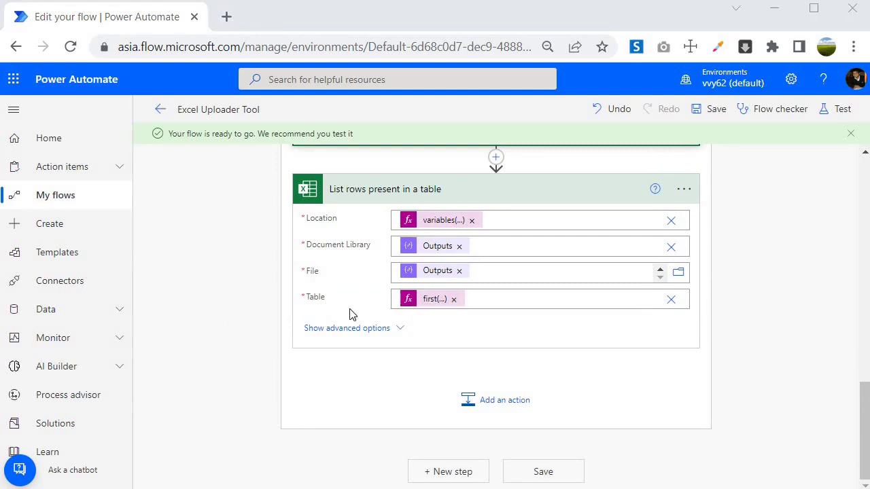
pyautogui.scroll(6, 248, 347)
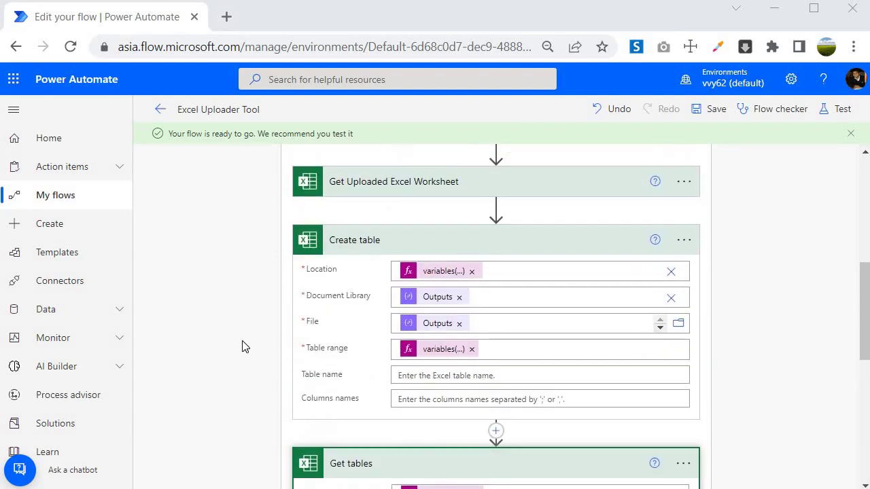
pyautogui.scroll(-4, 227, 343)
pyautogui.scroll(-1, 227, 342)
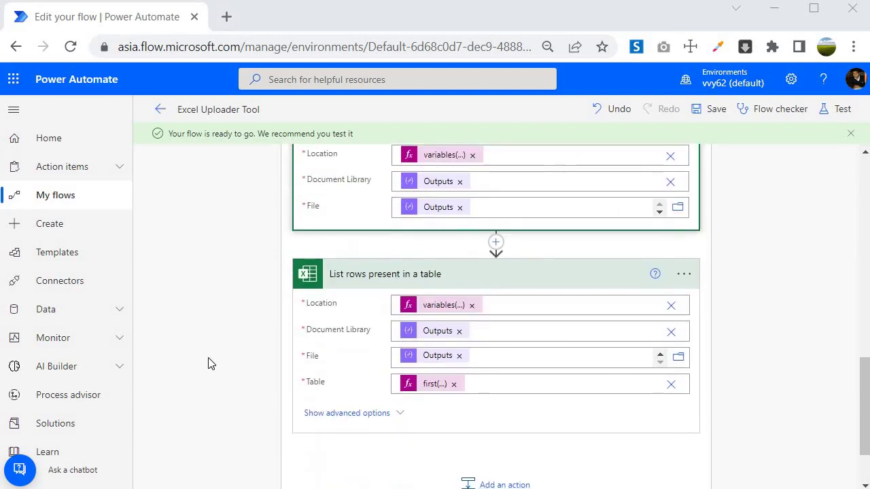